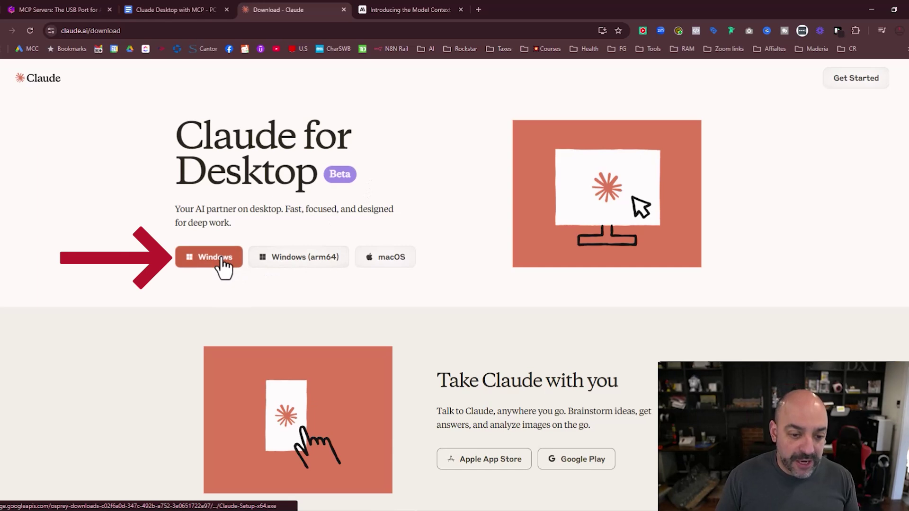
Download the Windows version of Claude for Desktop and return to the Claude Desktop with MCP setup guide
click(220, 262)
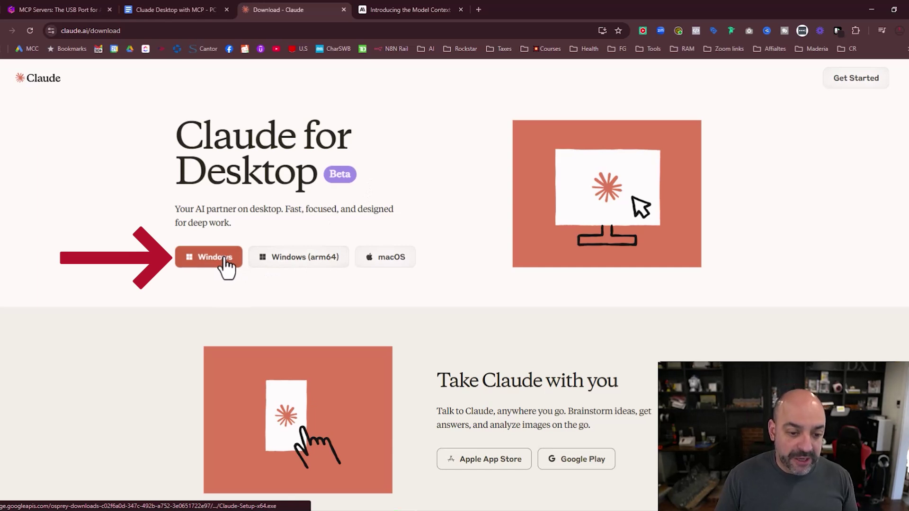
click(205, 12)
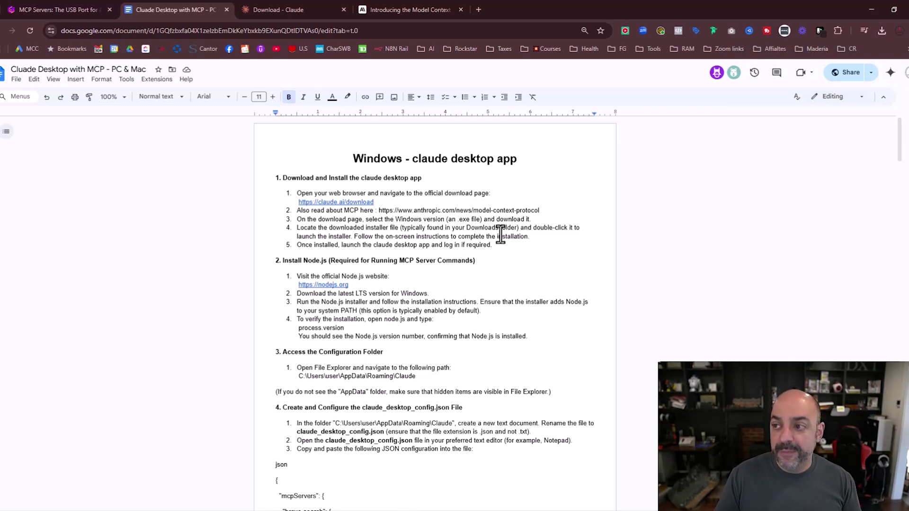
Launch the Claude-Setup-x64 (2).exe installer from the Downloads folder and clear the windows covering the Claude app
key(super+s)
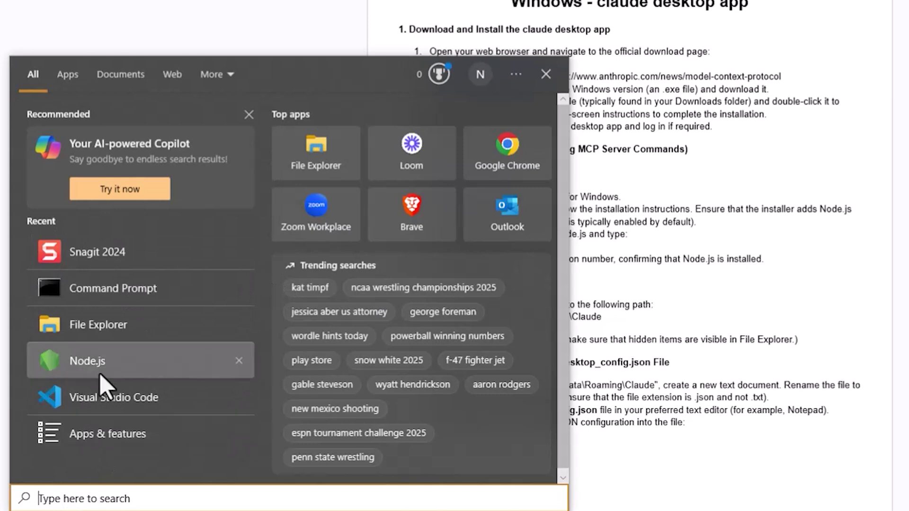
click(121, 337)
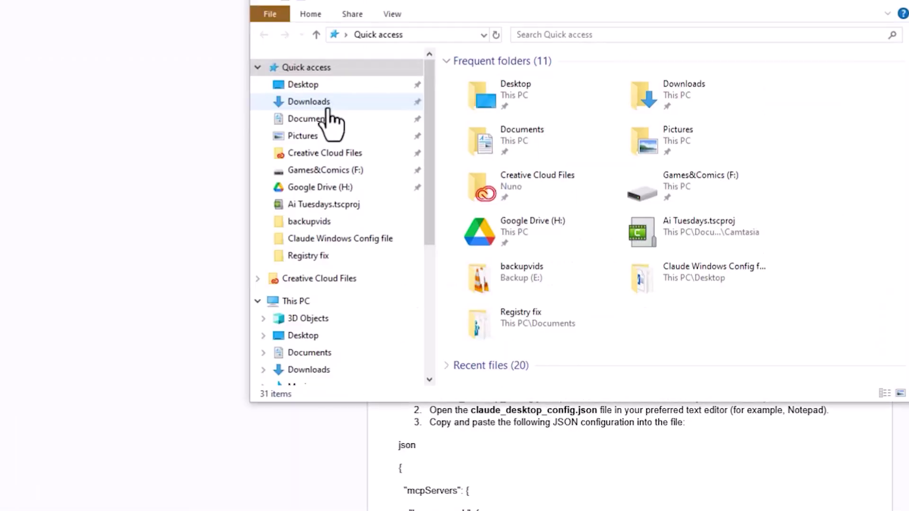
click(329, 105)
double_click(479, 107)
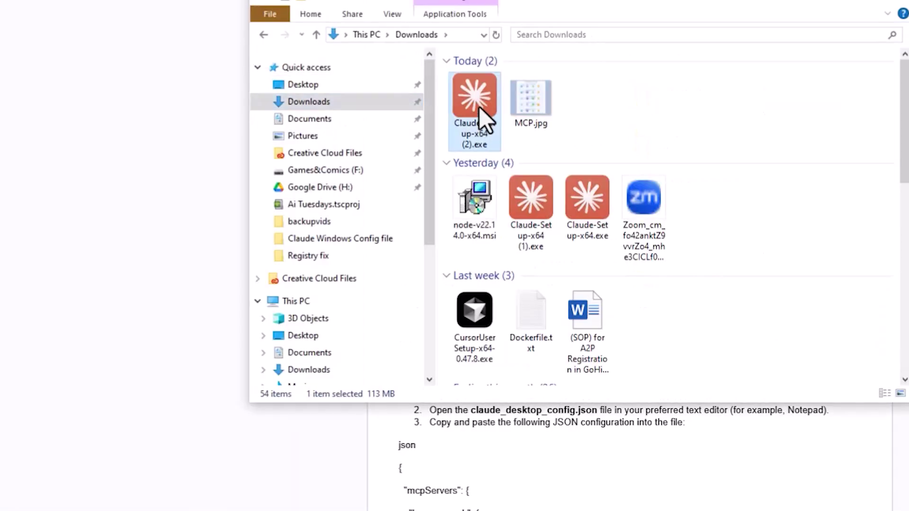
click(825, 1)
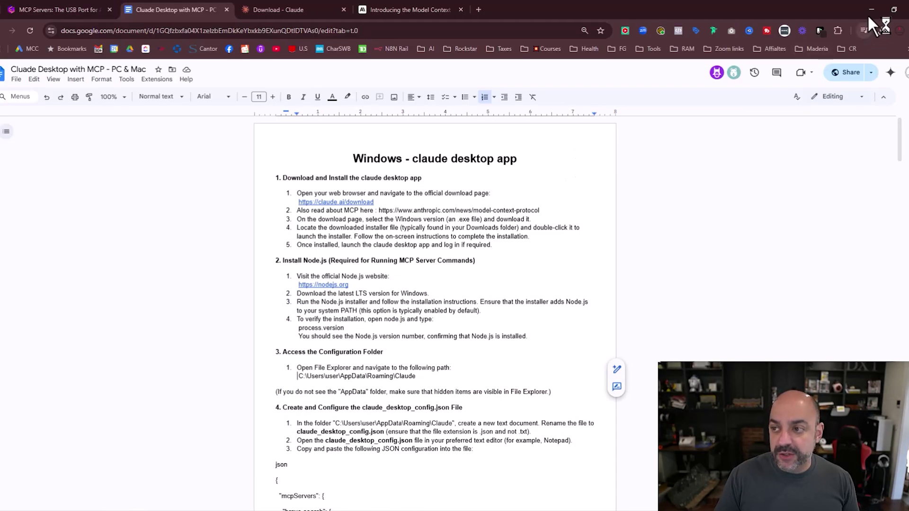
click(870, 9)
click(644, 23)
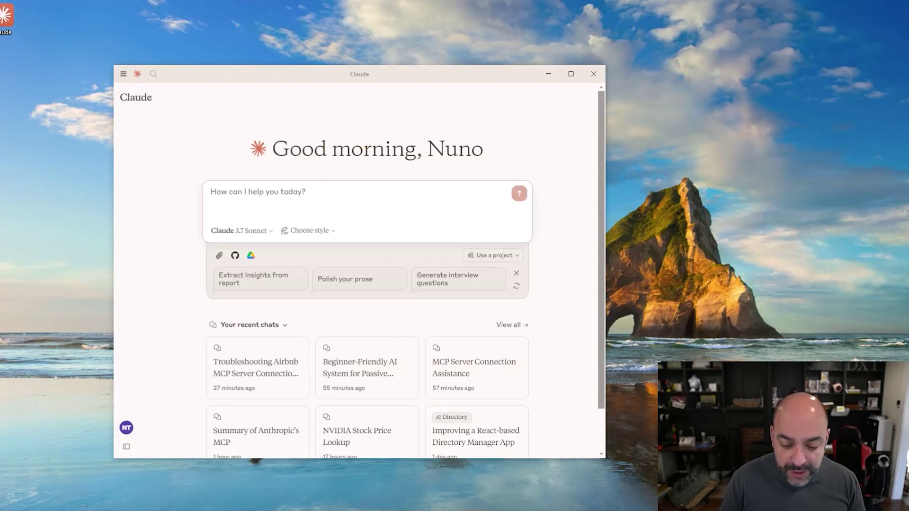
Return to the setup guide's browser window and search Google for "node.js" in a new tab
mouse_move(402, 509)
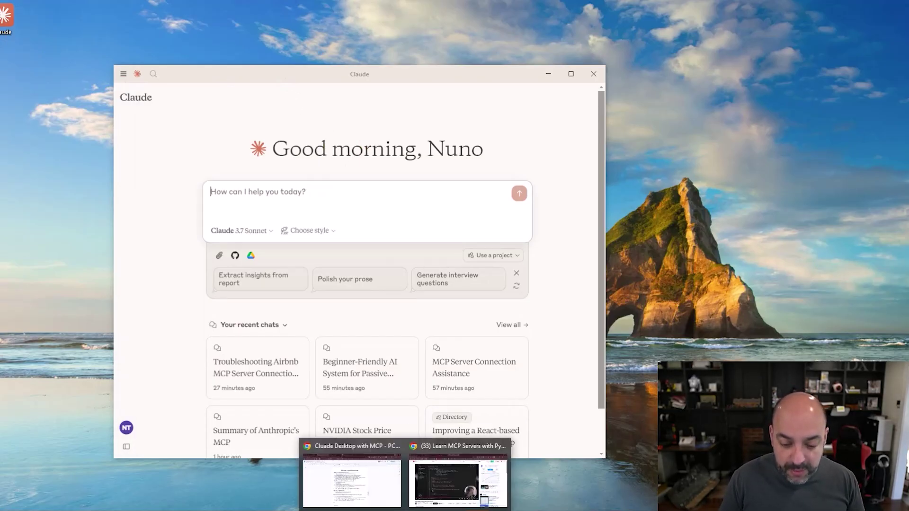
click(386, 497)
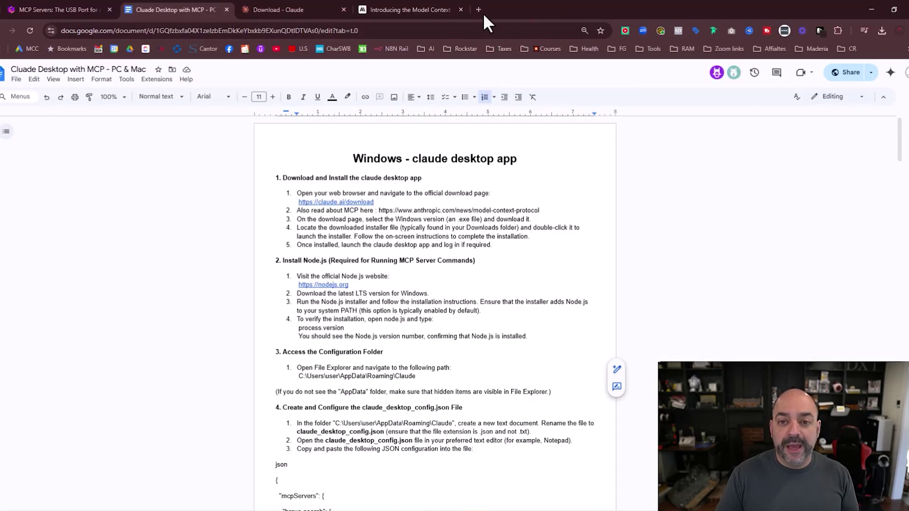
click(478, 10)
text(no)
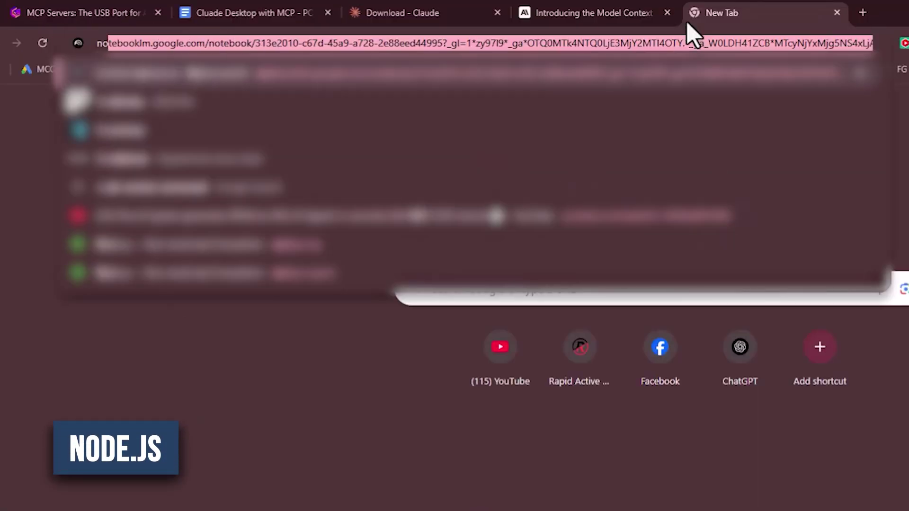
text(de.js)
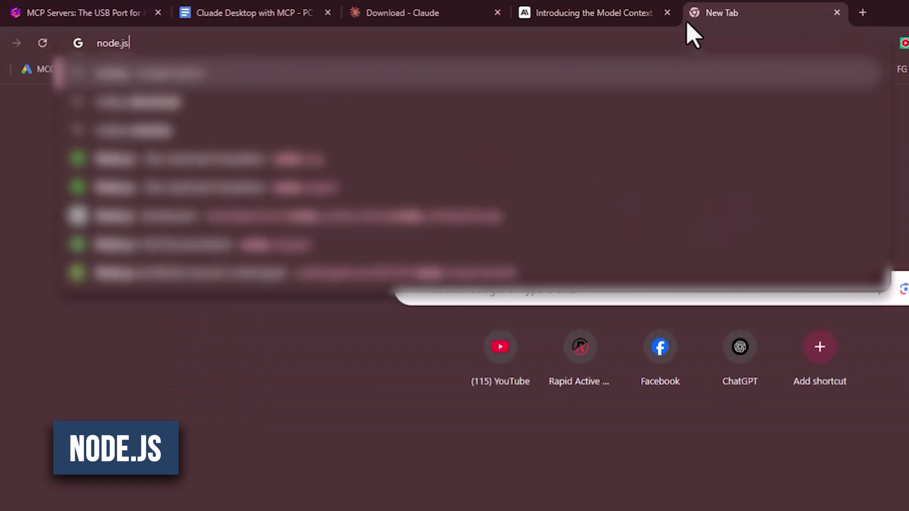
key(Return)
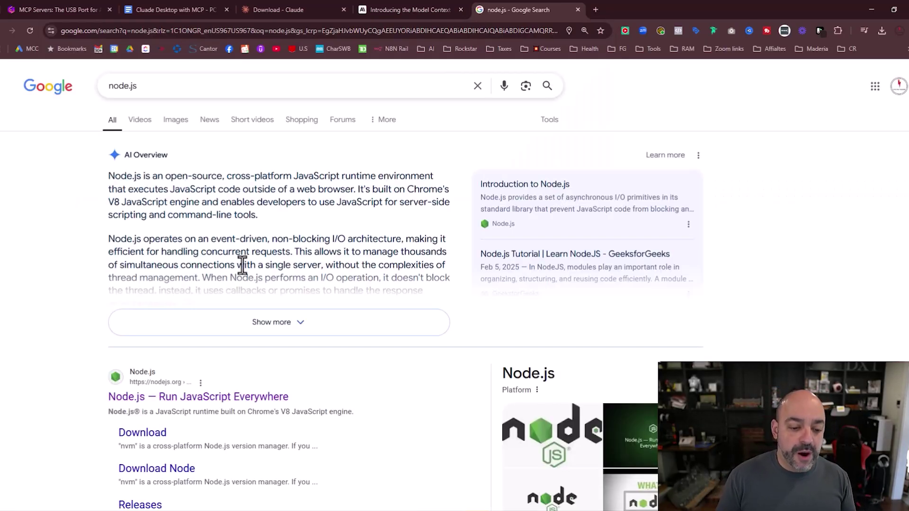
Open the official Node.js website from the search results and download the LTS version v22.14.0
scroll(243, 265, down, 3)
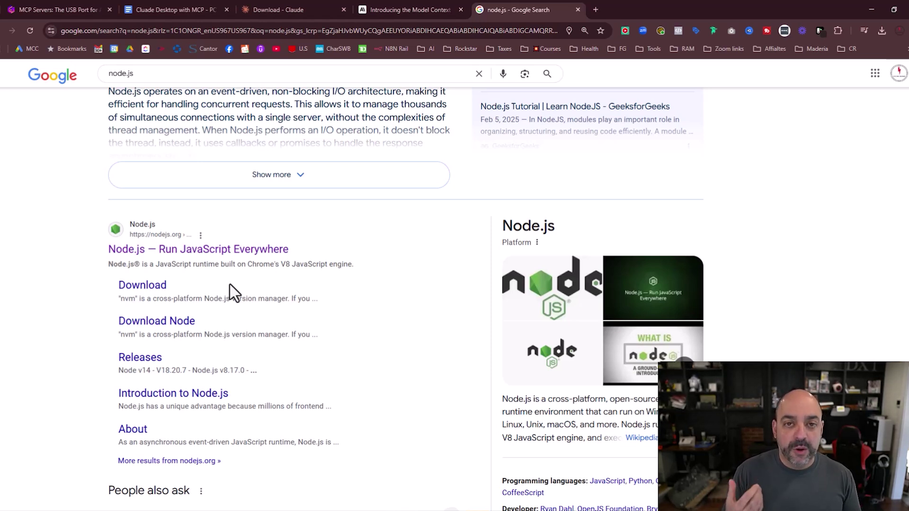
click(238, 251)
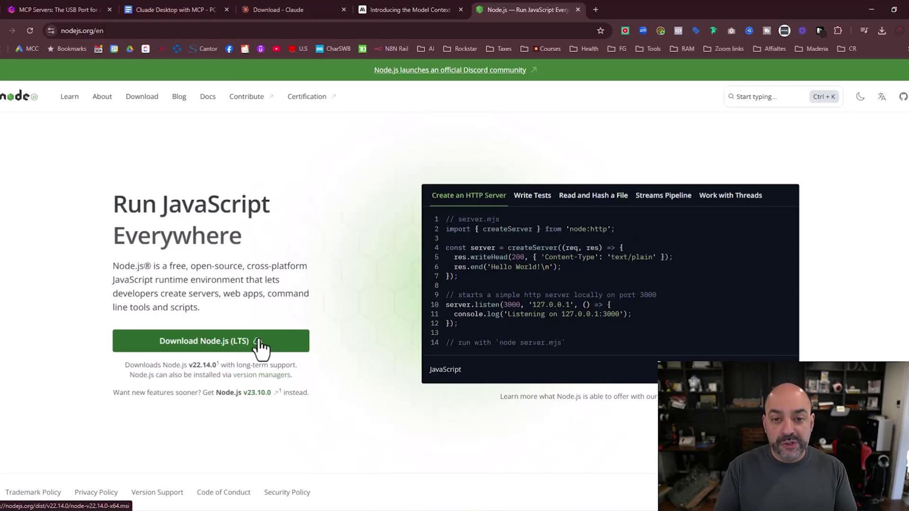
click(258, 342)
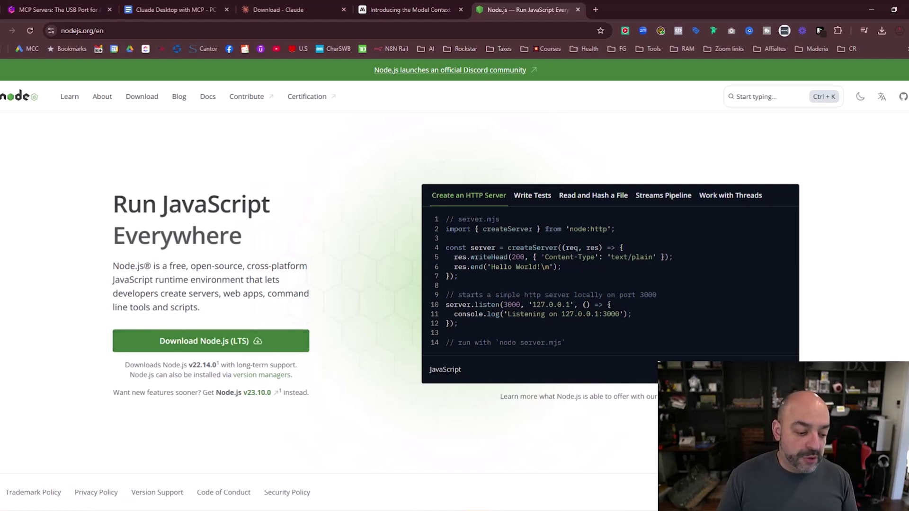
Search Windows for the installed "node.js" app
click(0, 510)
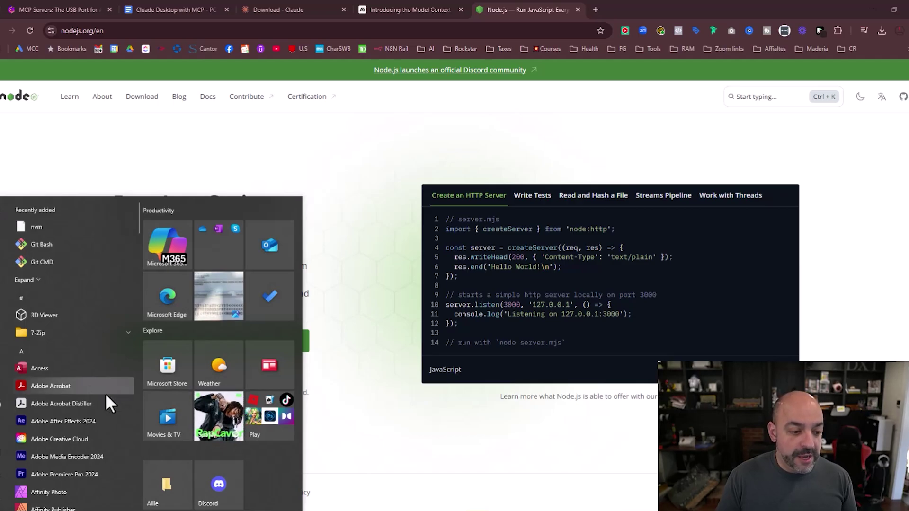
click(66, 506)
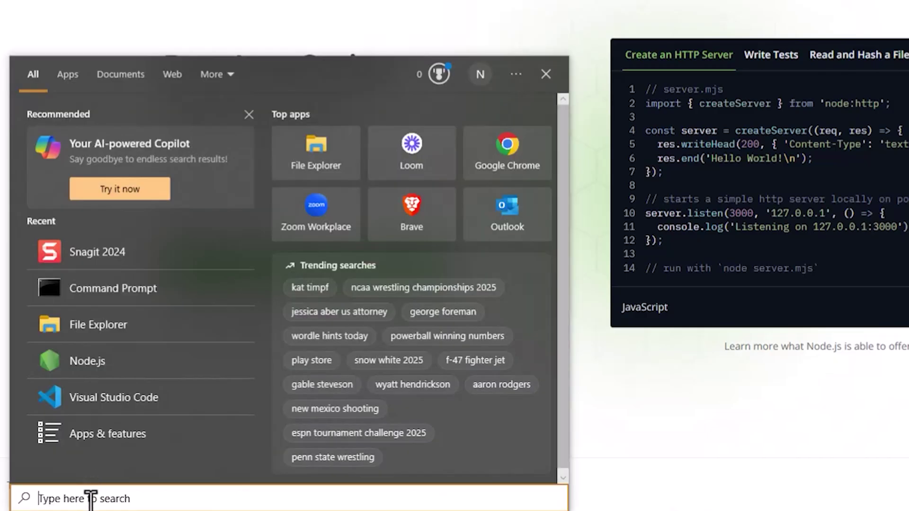
text(node.js)
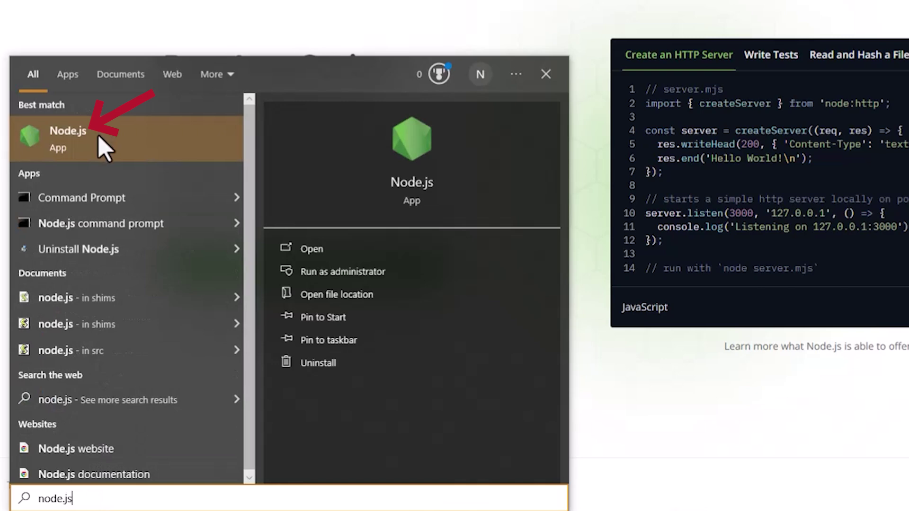
Browse the installed apps list to the Node.js folder and choose the Node.js command prompt
click(5, 510)
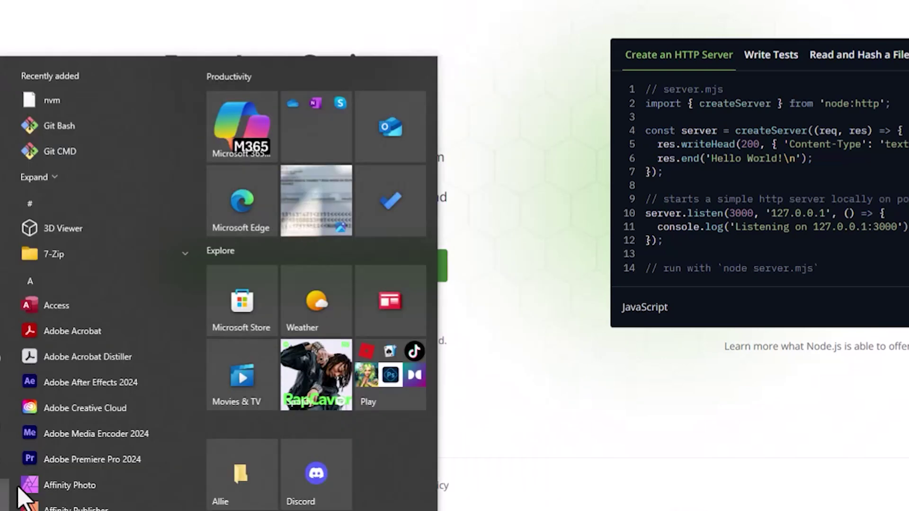
scroll(119, 232, down, 7)
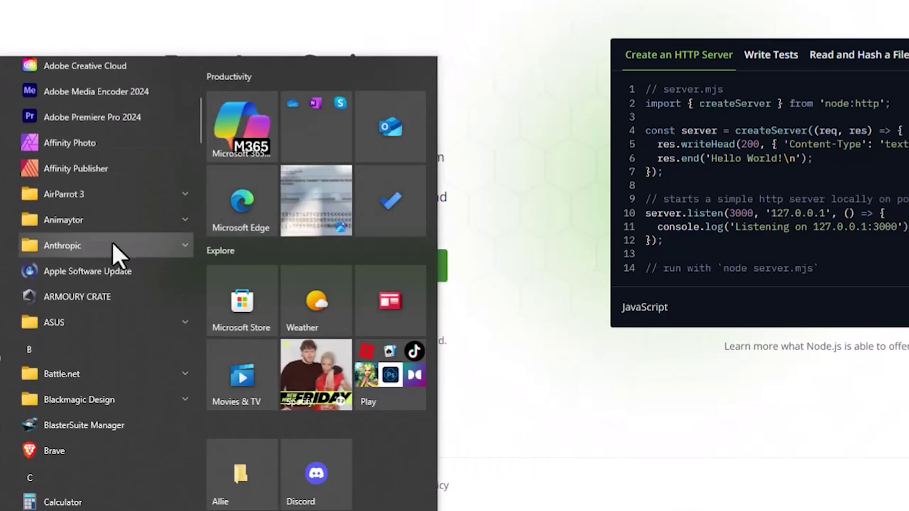
click(116, 251)
scroll(97, 280, down, 15)
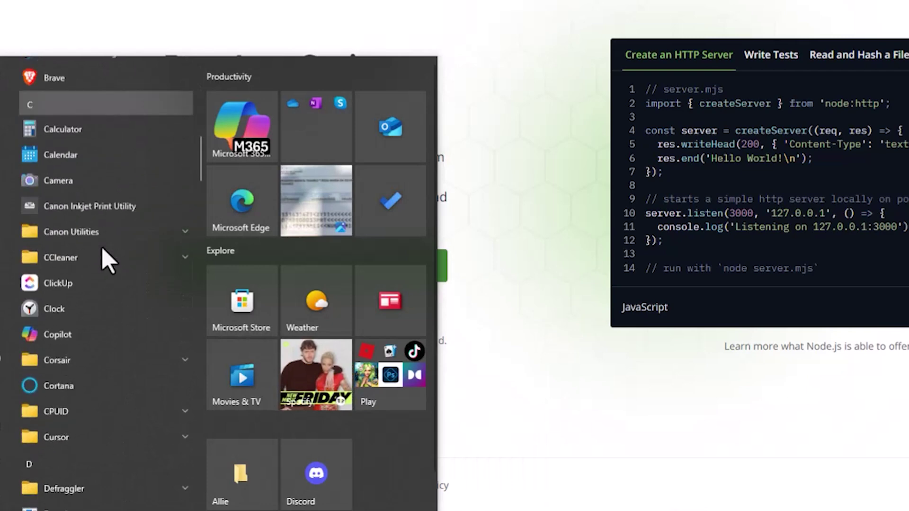
scroll(104, 267, down, 10)
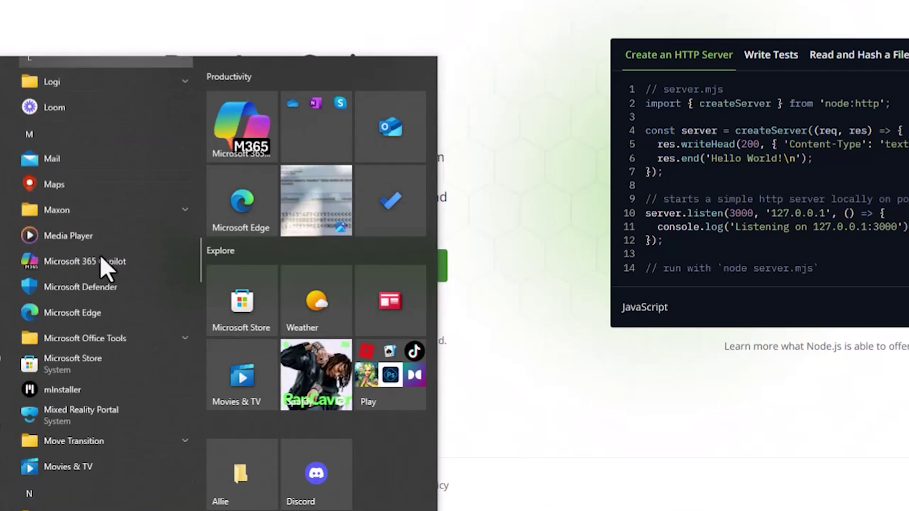
click(97, 254)
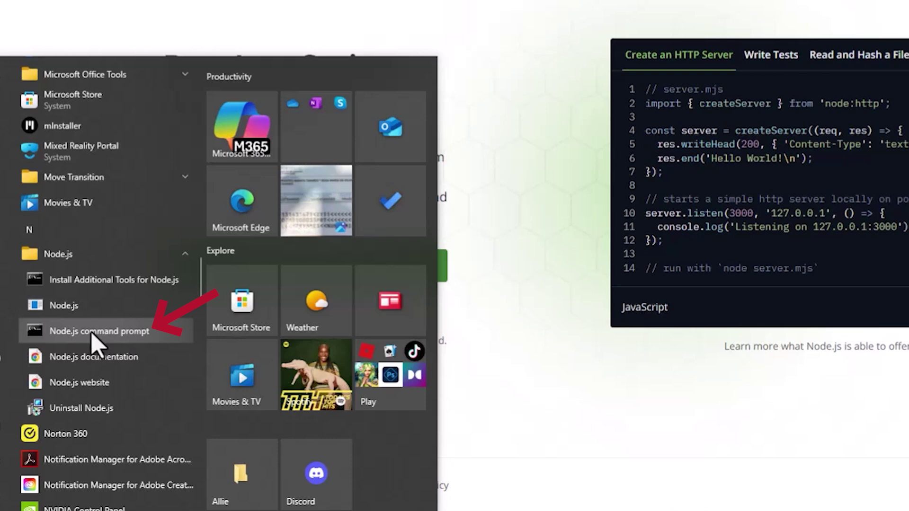
click(92, 333)
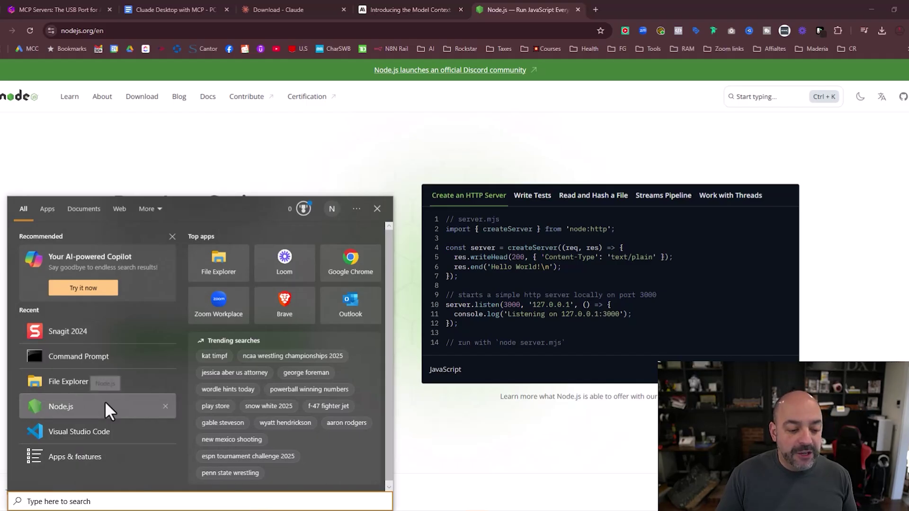
Open the Node.js console and copy the "process.version" command from the setup guide's Node.js section
click(106, 405)
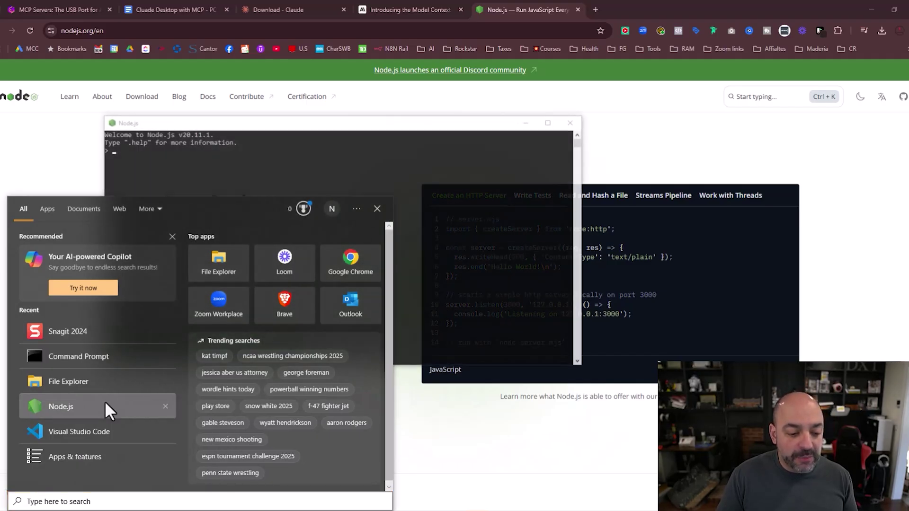
click(124, 150)
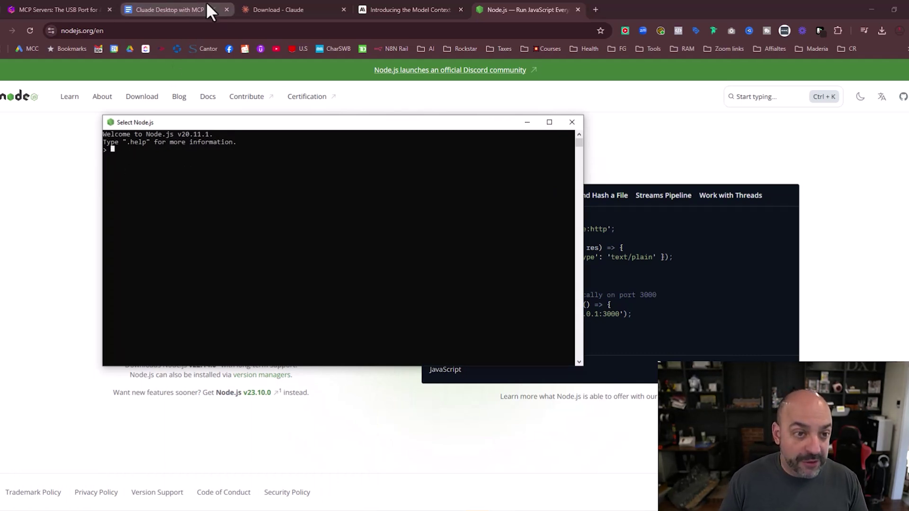
click(296, 6)
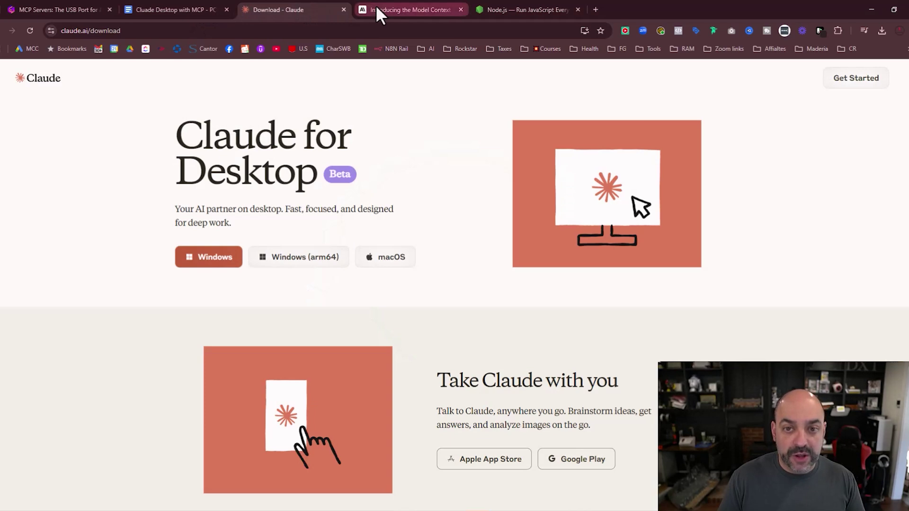
click(173, 6)
scroll(425, 192, down, 3)
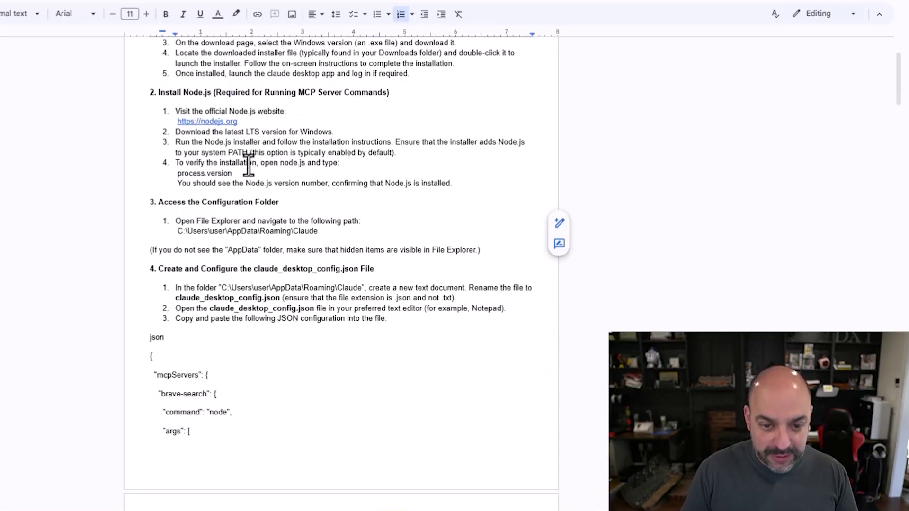
drag(236, 173, 177, 173)
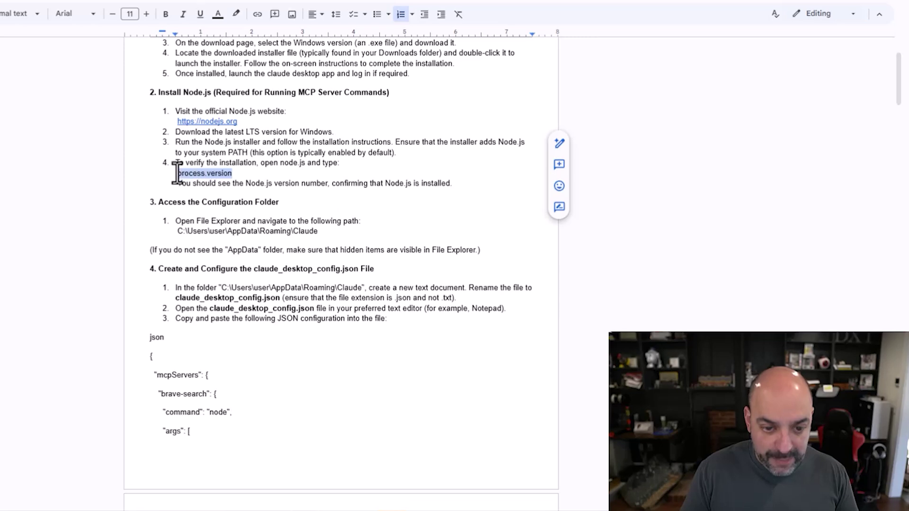
right_click(197, 174)
click(248, 201)
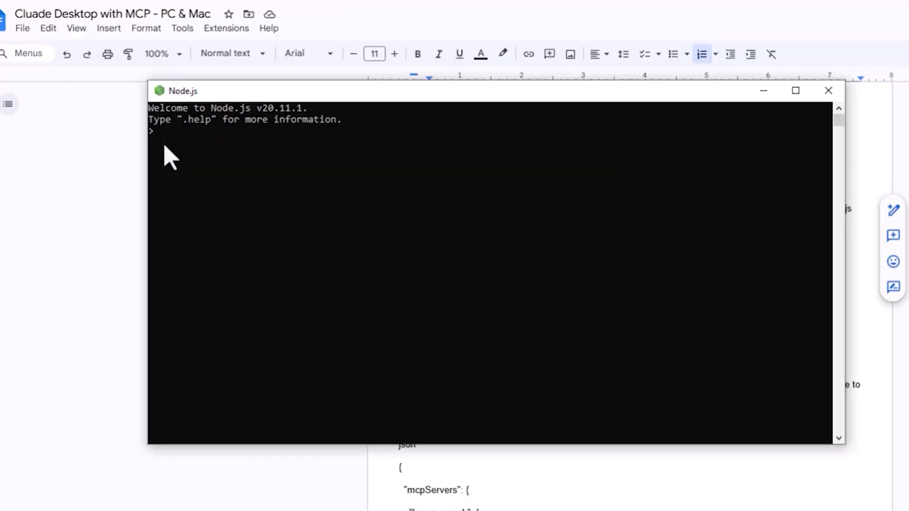
Run process.version in the Node.js console to verify the installation and close the console
text(process.version)
key(Return)
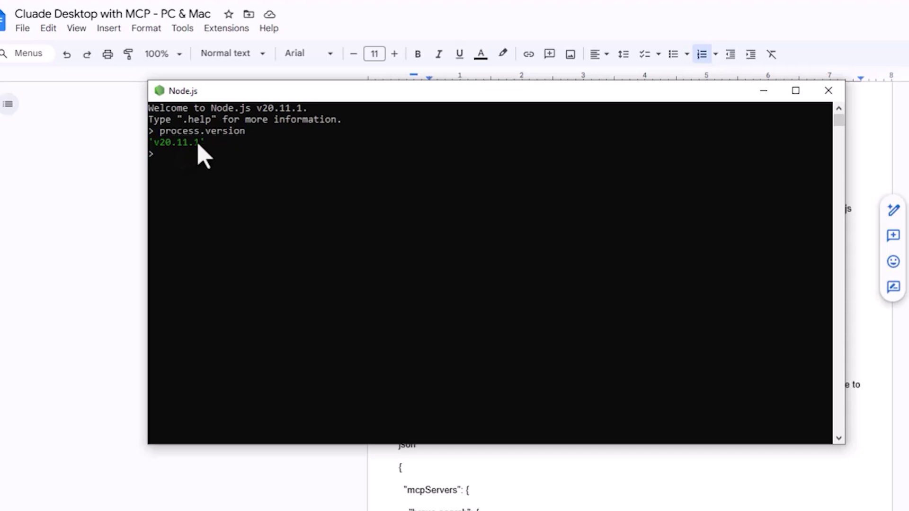
click(828, 95)
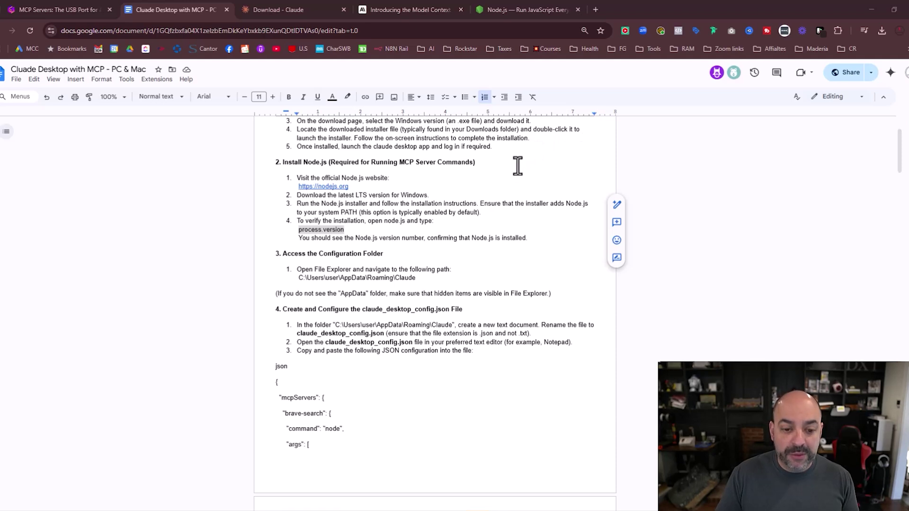
Clear the open windows to show the desktop and open File Explorer by searching Windows for "file"
click(876, 7)
click(593, 75)
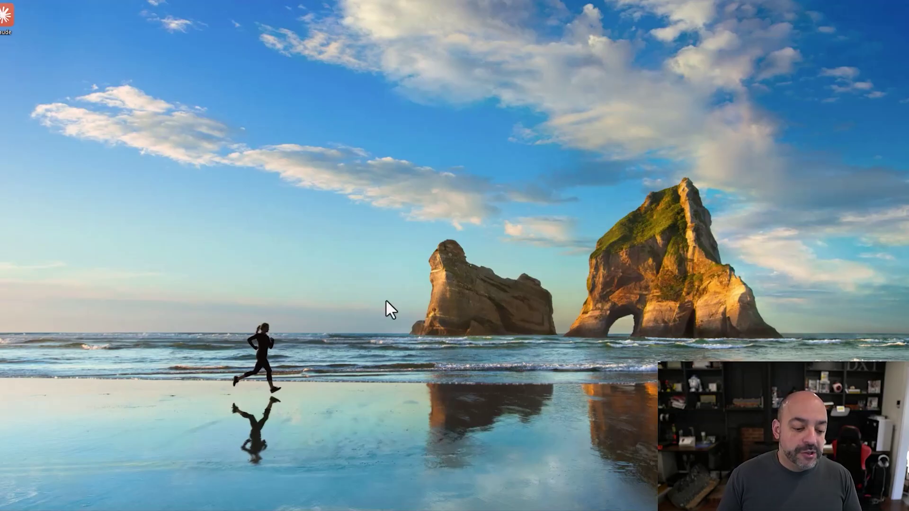
click(43, 505)
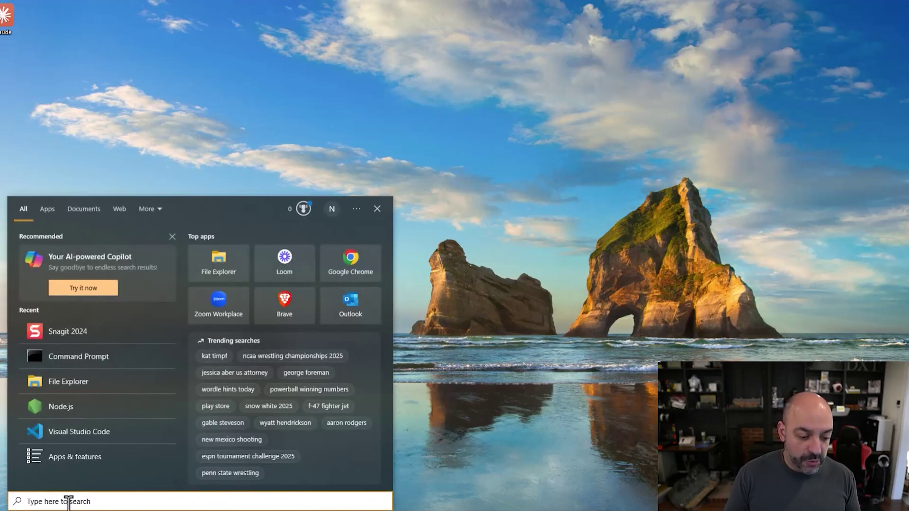
text(file)
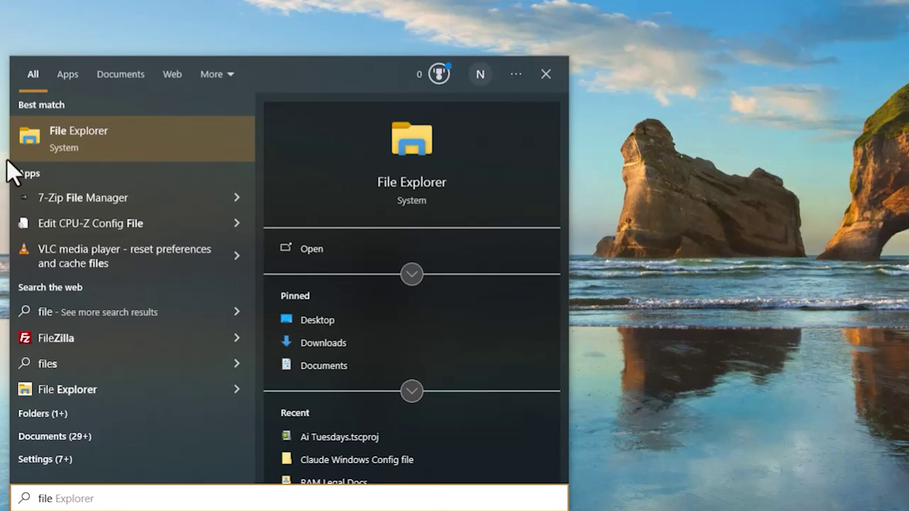
click(66, 152)
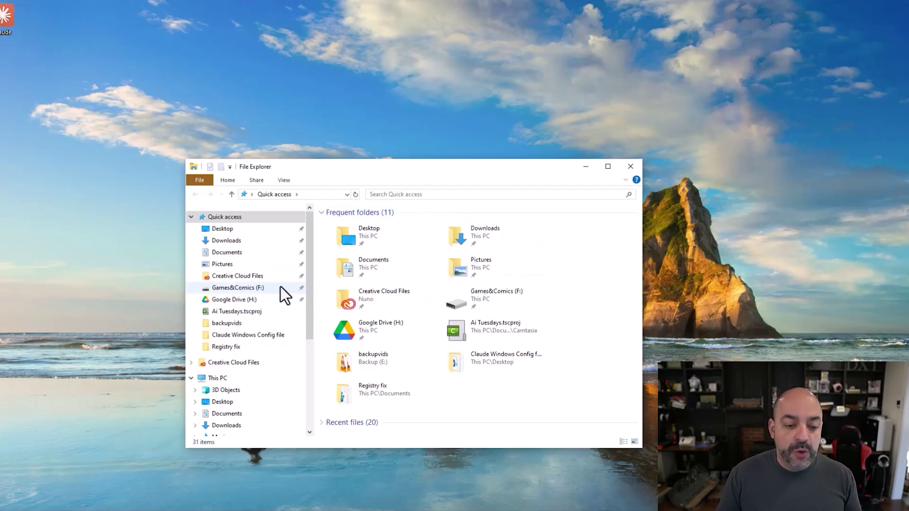
Navigate to Users on Local Disk (C:), open the personal user folder and look through it for AppData
scroll(280, 287, down, 3)
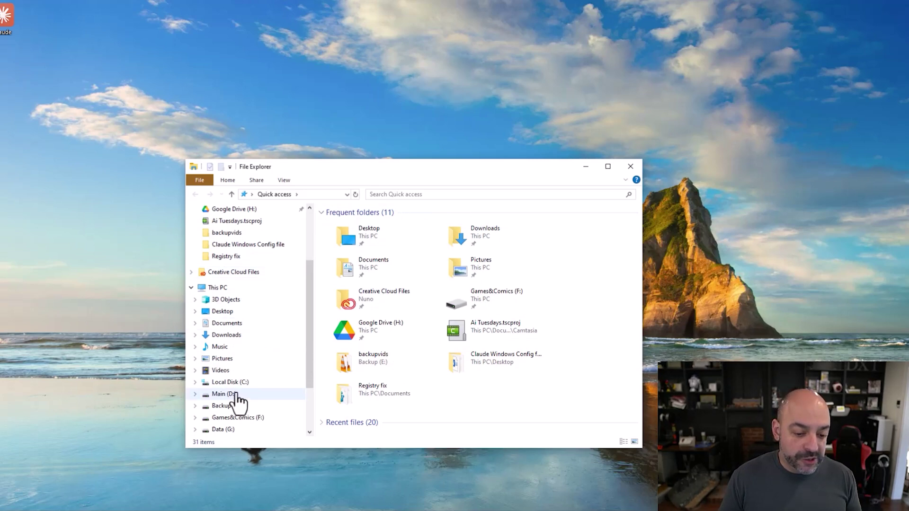
click(232, 383)
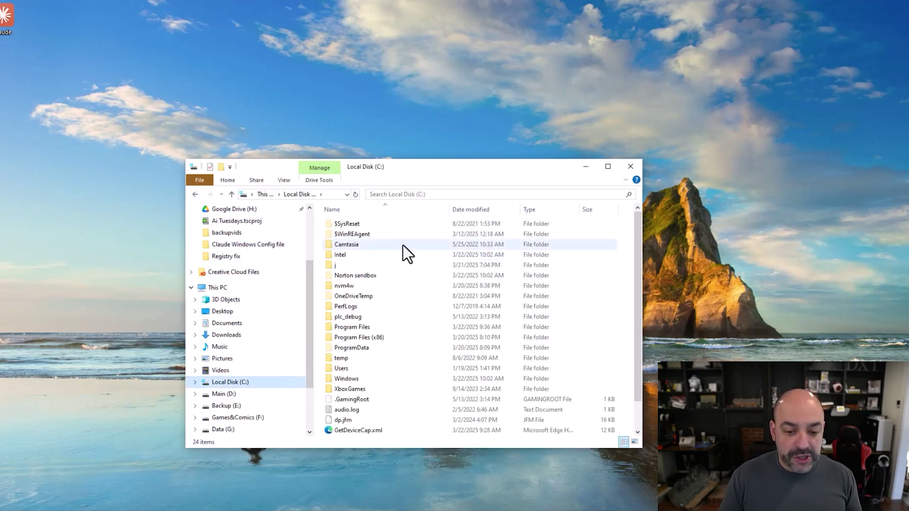
double_click(372, 368)
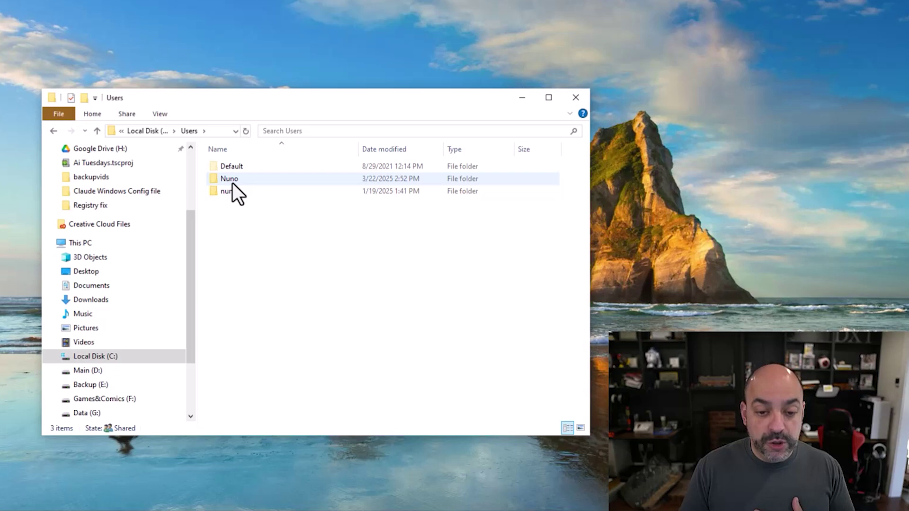
mouse_move(342, 236)
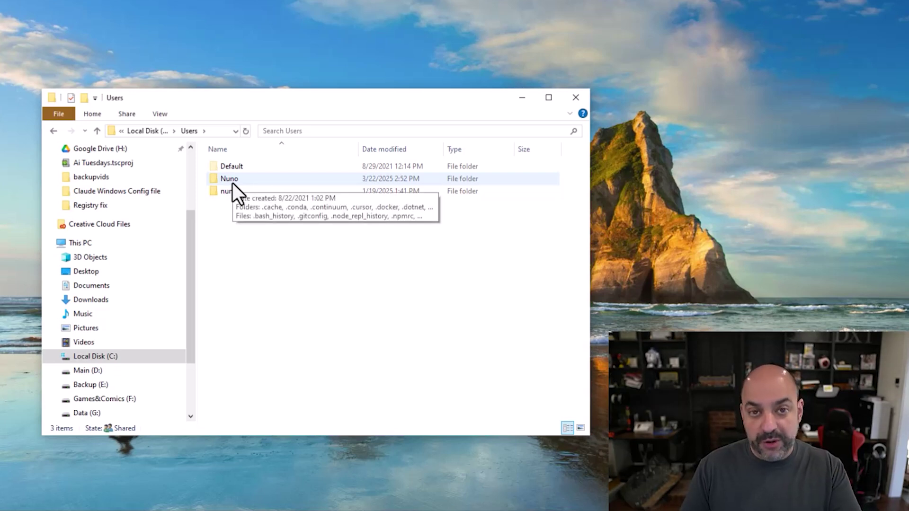
double_click(232, 182)
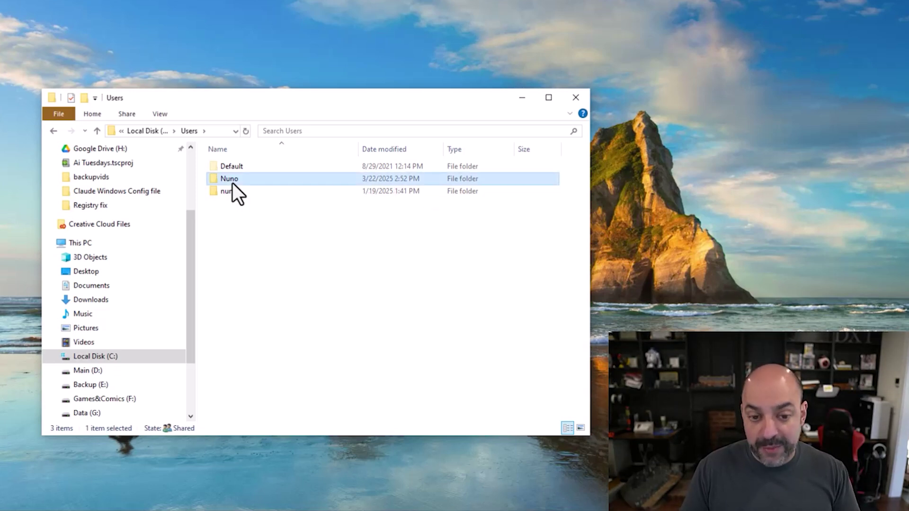
scroll(234, 194, down, 3)
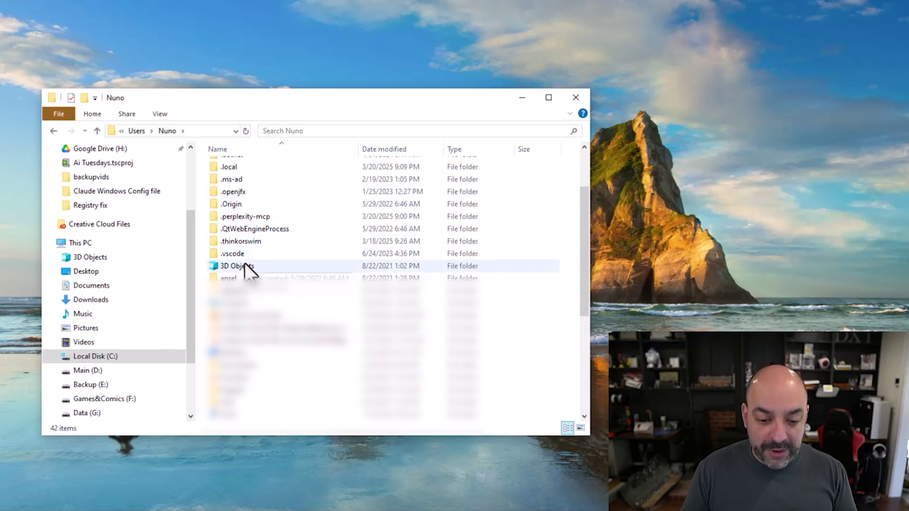
scroll(245, 261, up, 2)
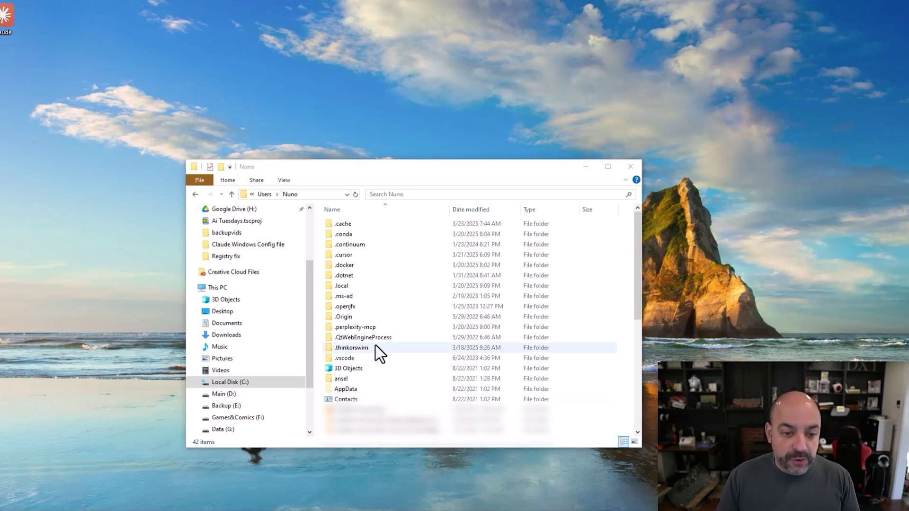
Switch the display of hidden items off and back on in the personal user folder
click(286, 183)
click(284, 180)
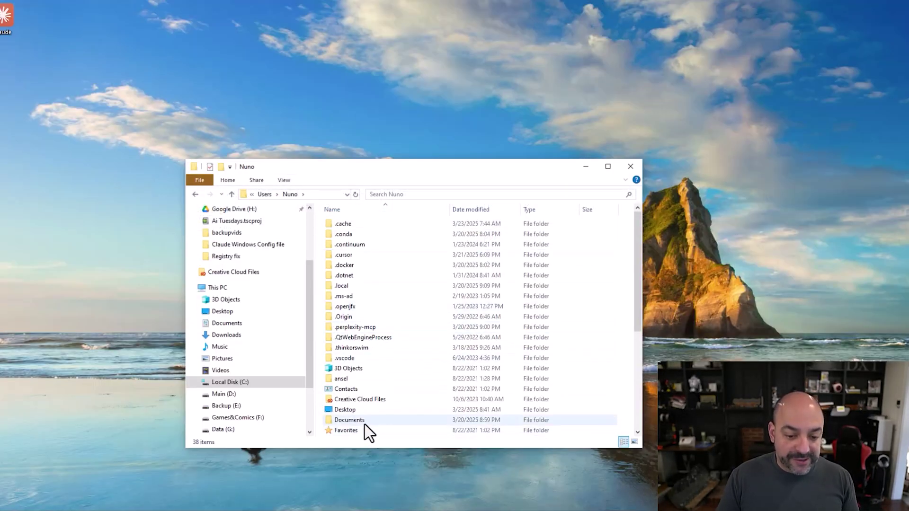
scroll(362, 404, down, 1)
scroll(362, 405, up, 1)
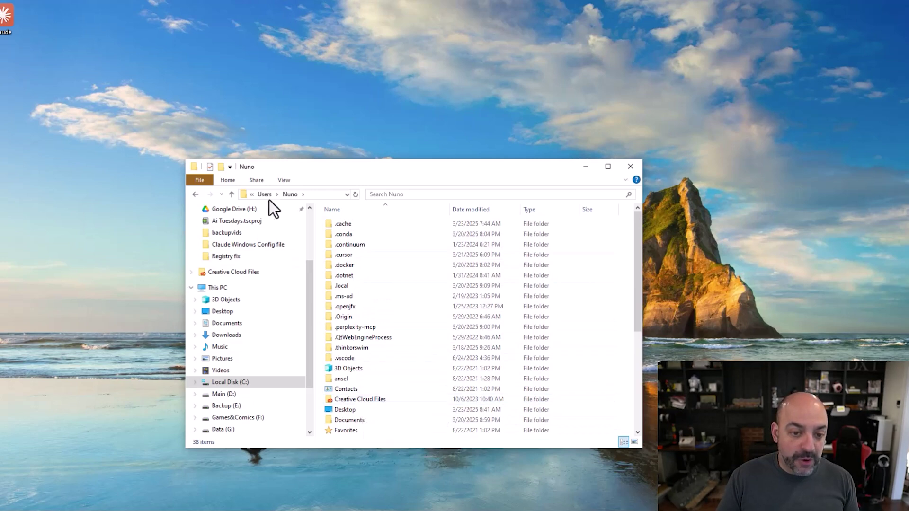
click(284, 180)
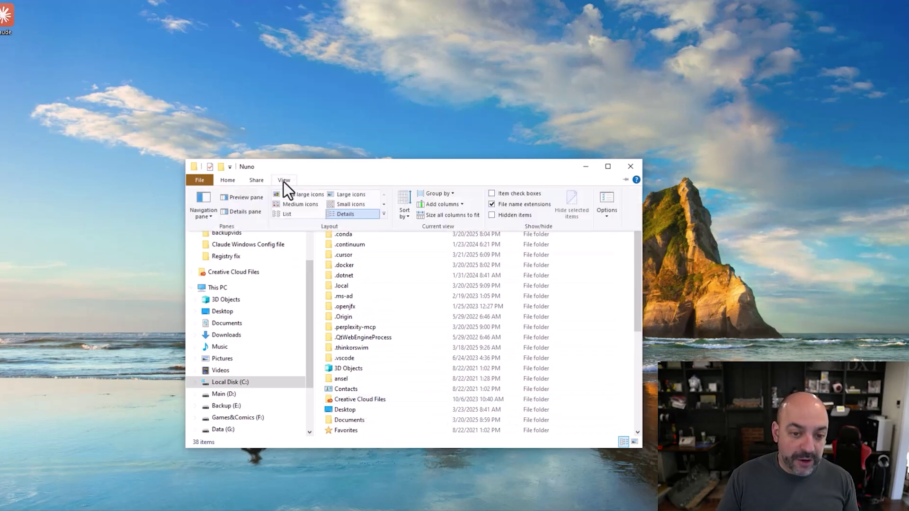
click(493, 215)
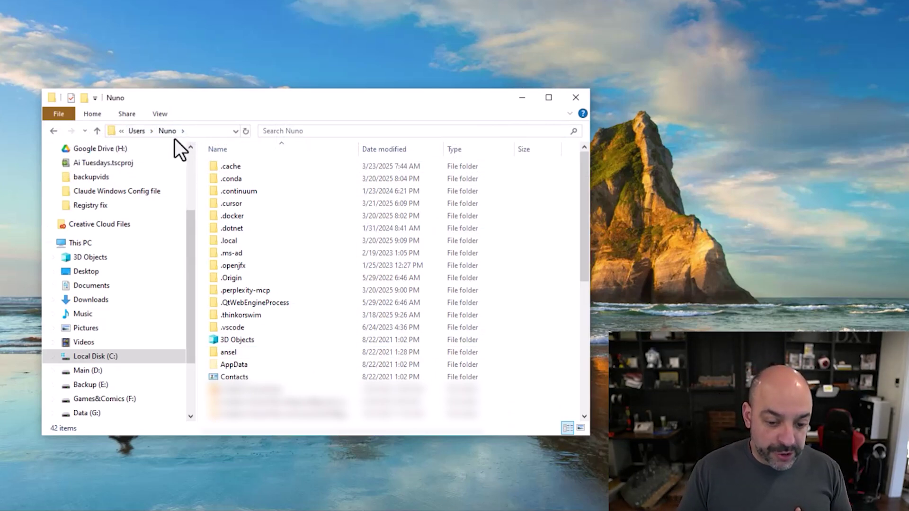
Open the Claude configuration folder inside AppData\Roaming of the personal user folder
double_click(239, 364)
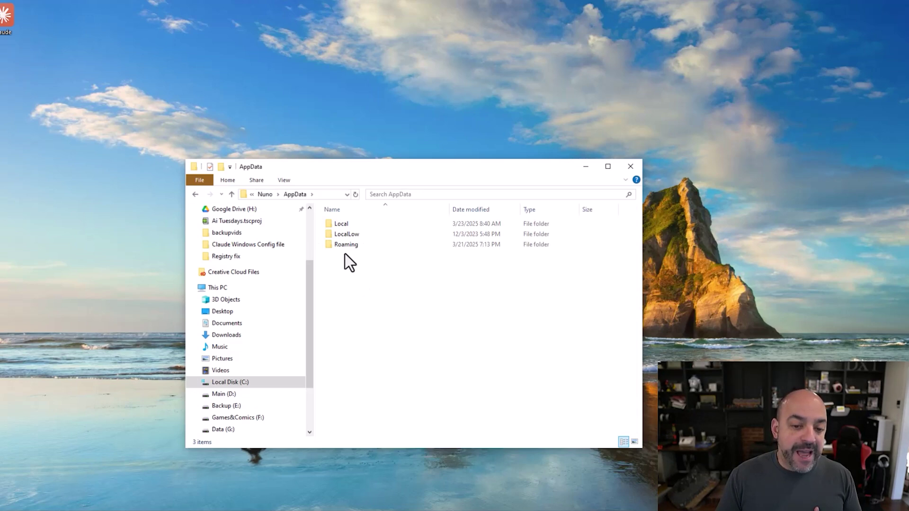
click(232, 192)
double_click(345, 245)
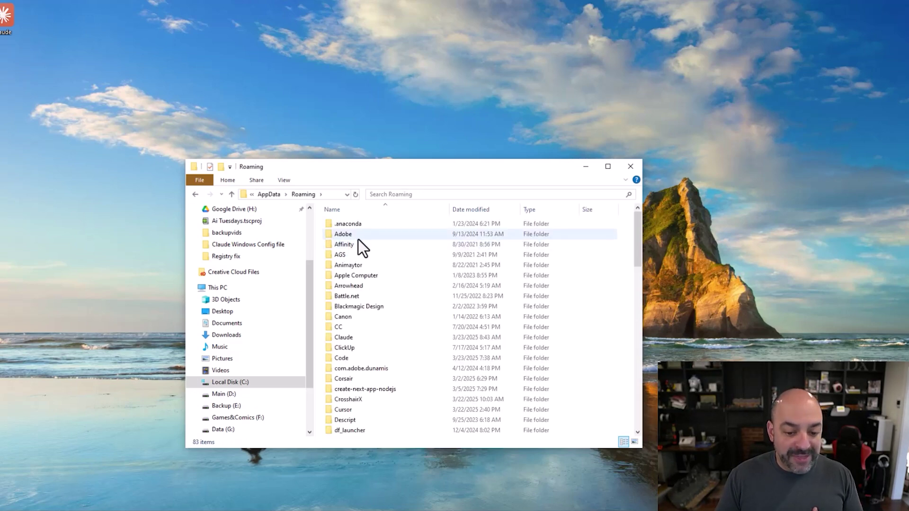
double_click(365, 336)
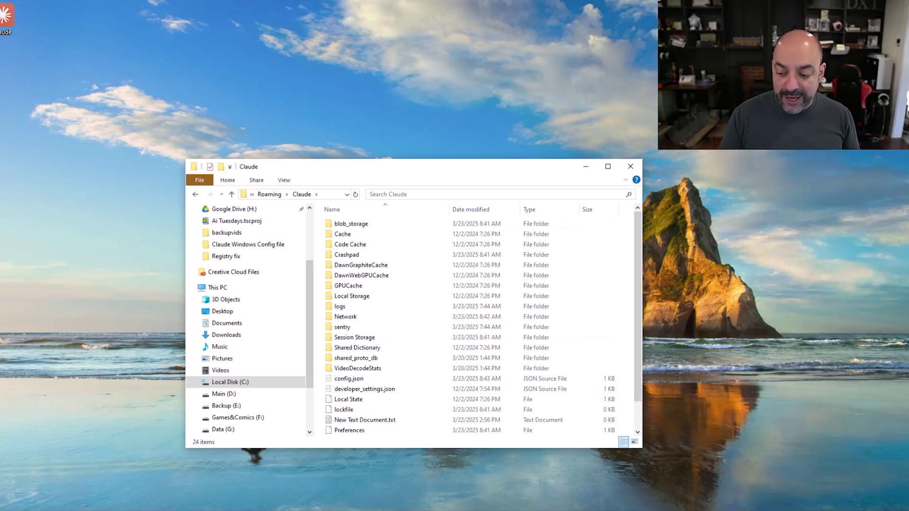
Quit the Claude desktop app running in the background from the system tray and dismiss the tray overflow
click(852, 510)
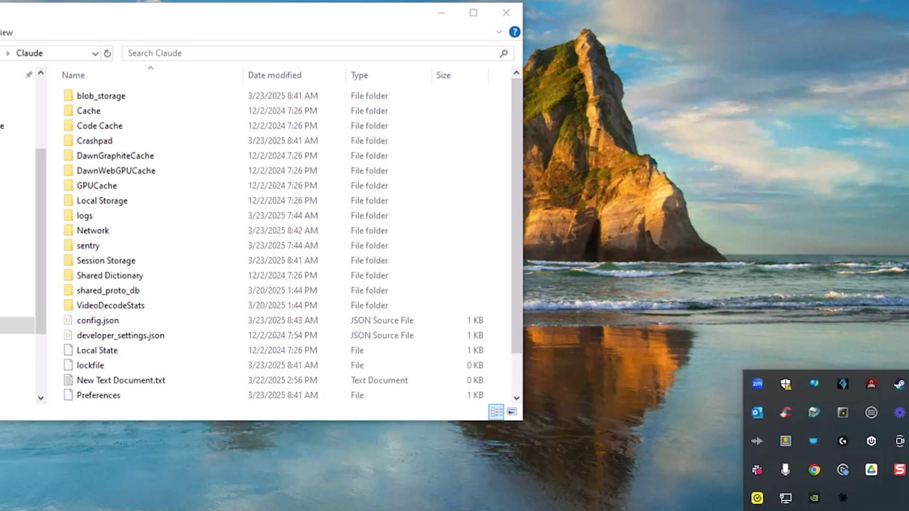
right_click(846, 501)
click(870, 479)
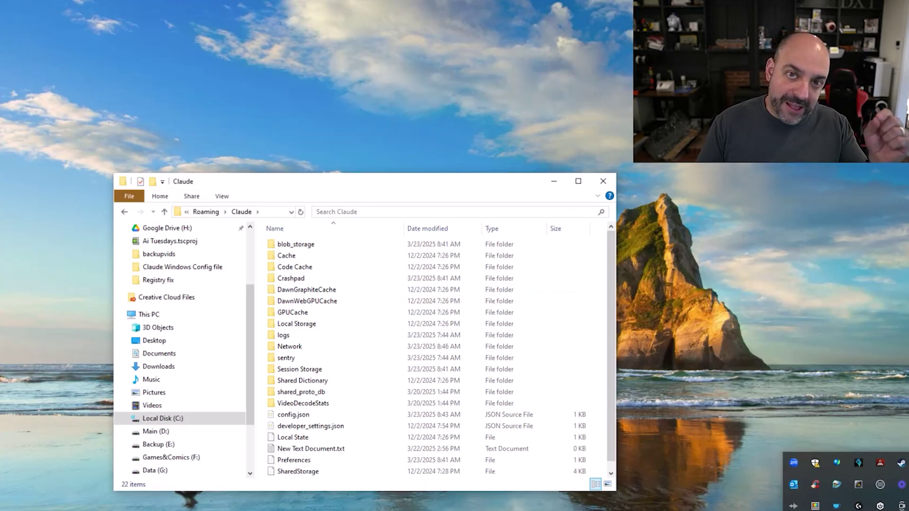
key(Escape)
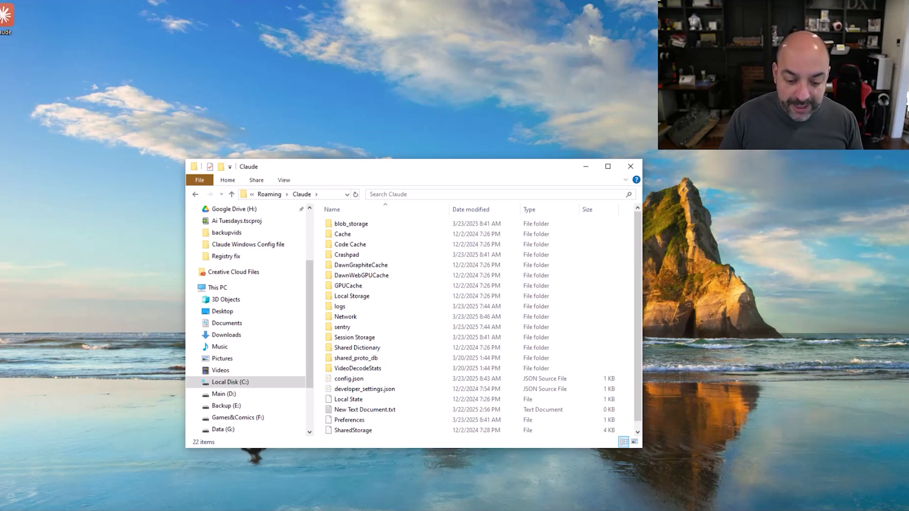
Switch to the setup guide in the browser and review sections 3 and 4 on the configuration folder and claude_desktop_config.json
click(379, 495)
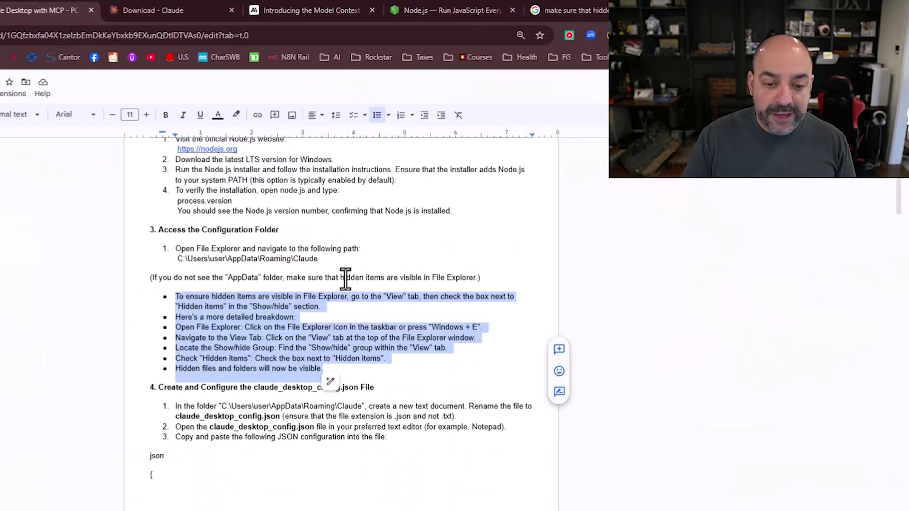
scroll(438, 233, down, 2)
scroll(403, 254, up, 2)
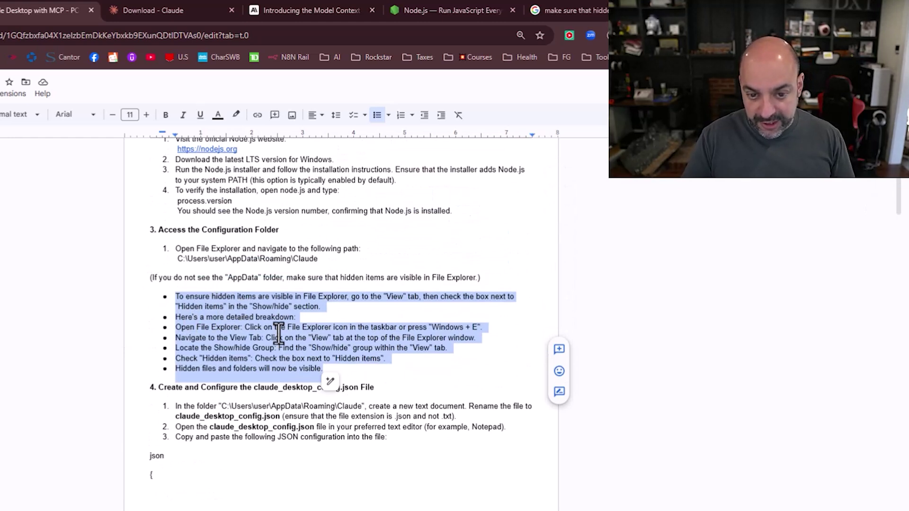
scroll(210, 293, down, 3)
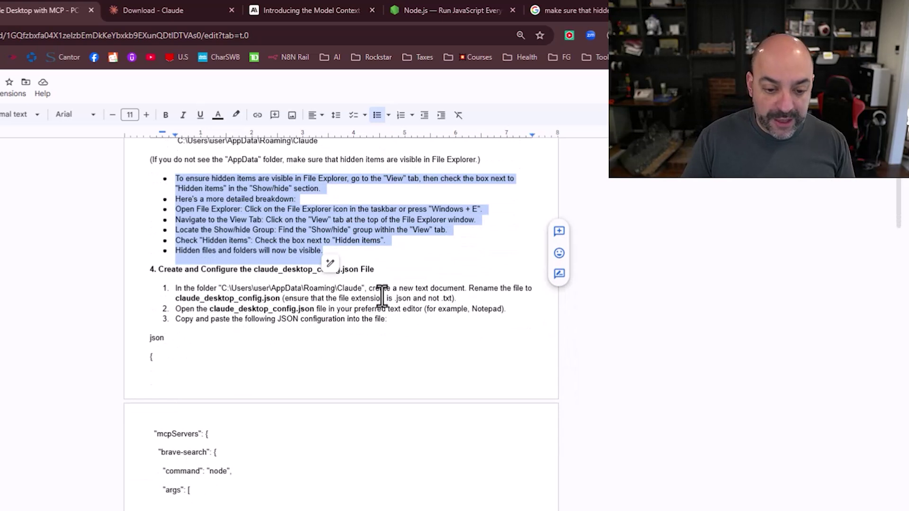
scroll(378, 293, down, 1)
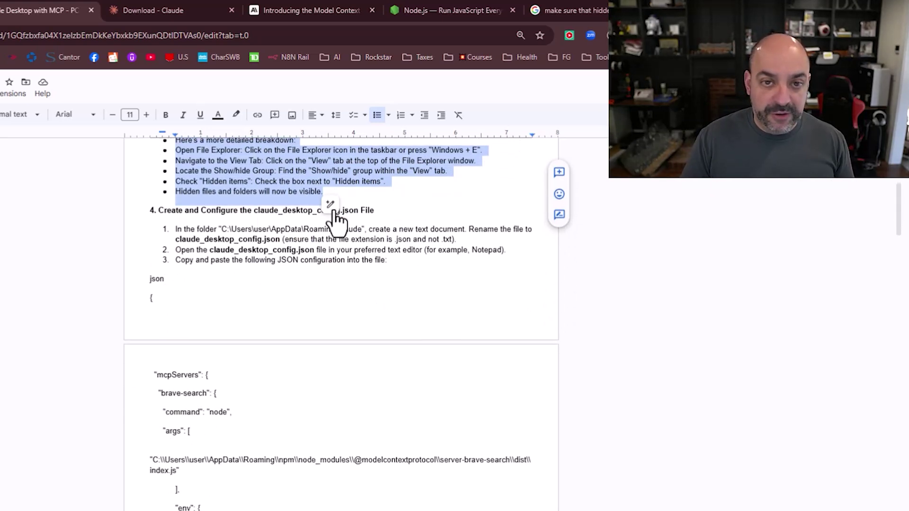
Bring up Anthropic's "Introducing the Model Context Protocol" article and follow its link to the open-source repository of MCP servers
click(206, 19)
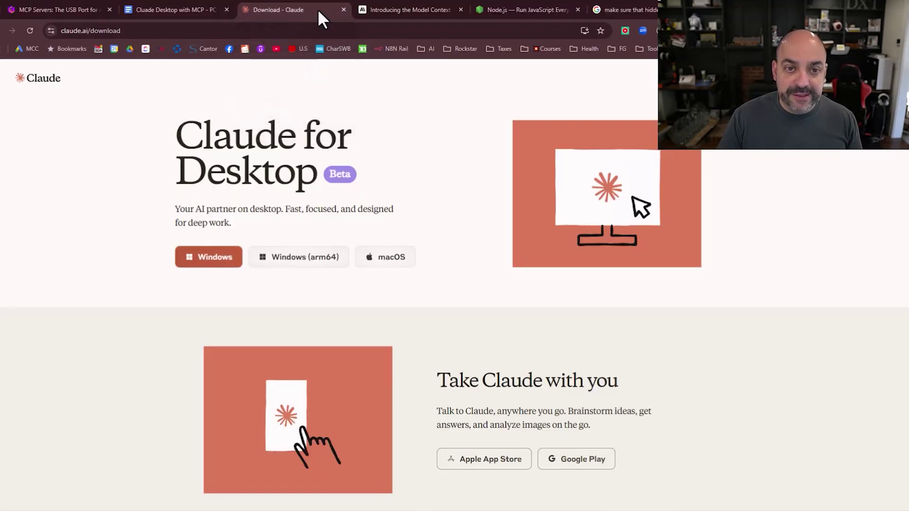
click(289, 13)
scroll(497, 156, down, 3)
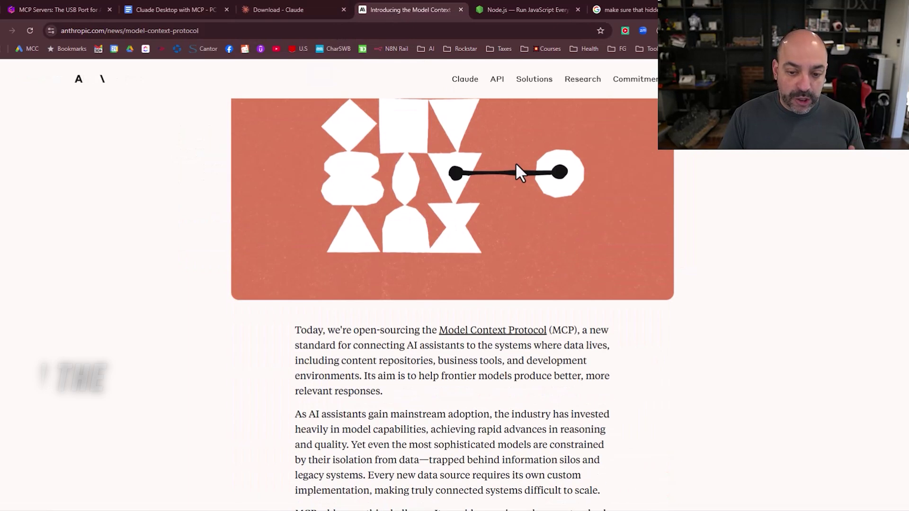
scroll(521, 195, up, 3)
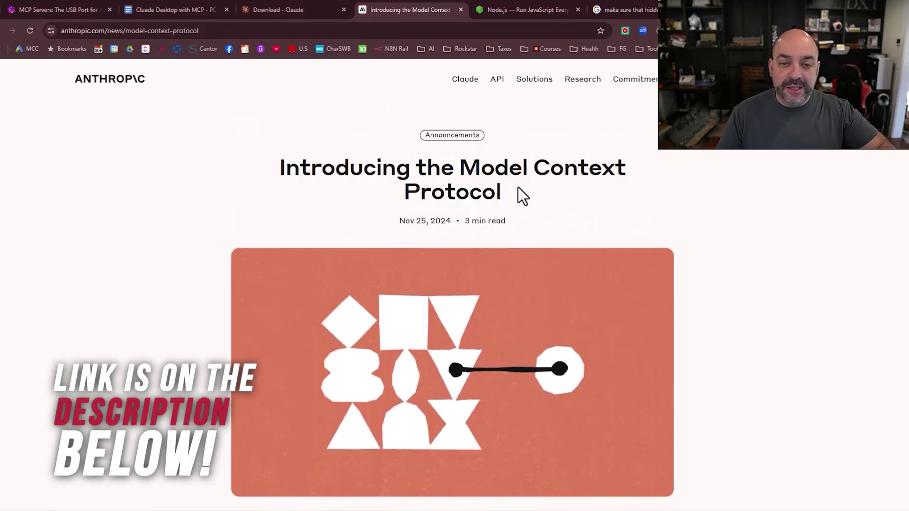
scroll(518, 187, down, 10)
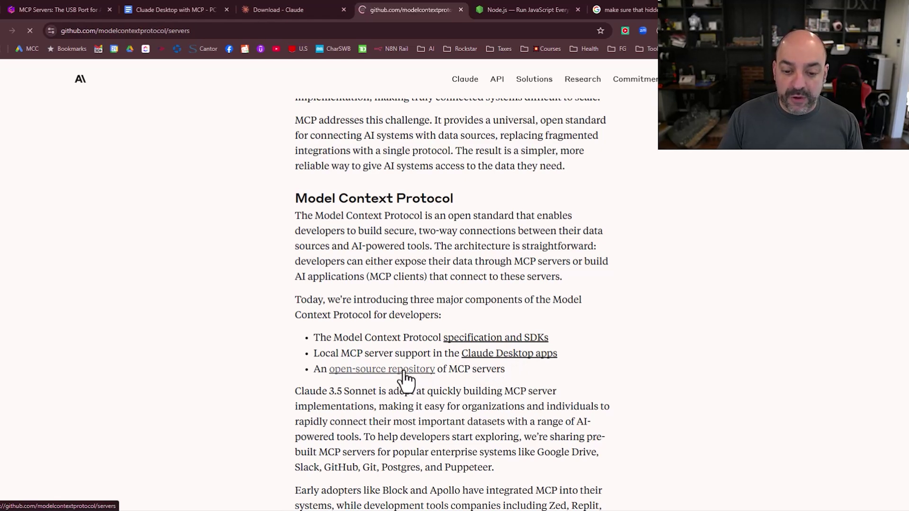
Browse the Reference Servers list in the repository's README and open the Brave Search server page
scroll(418, 345, down, 8)
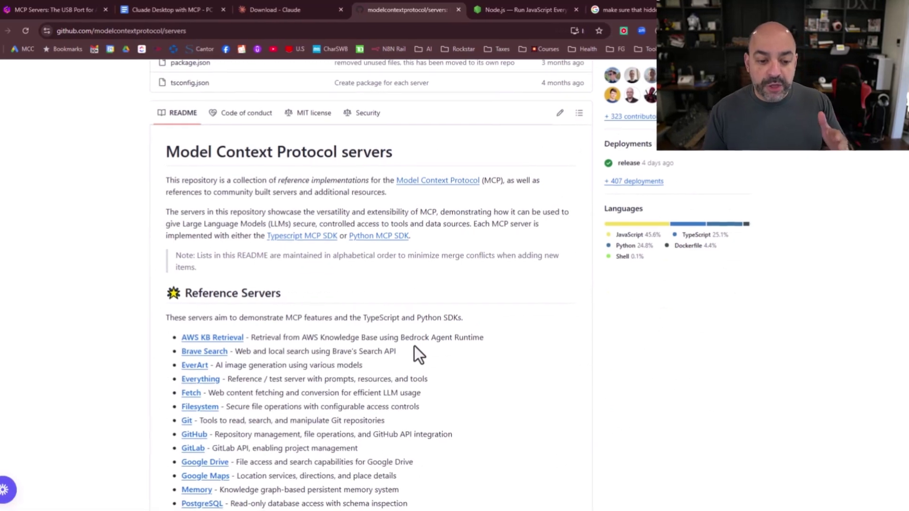
scroll(413, 349, down, 1)
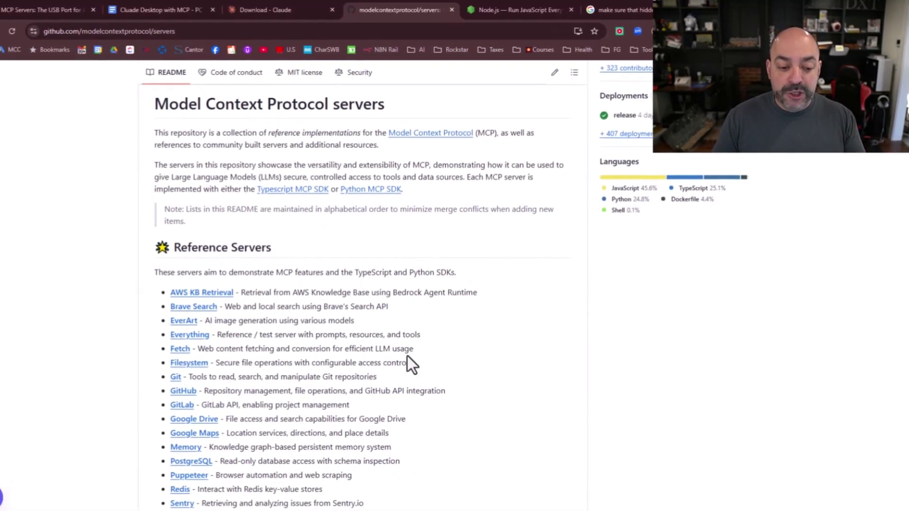
scroll(398, 362, down, 2)
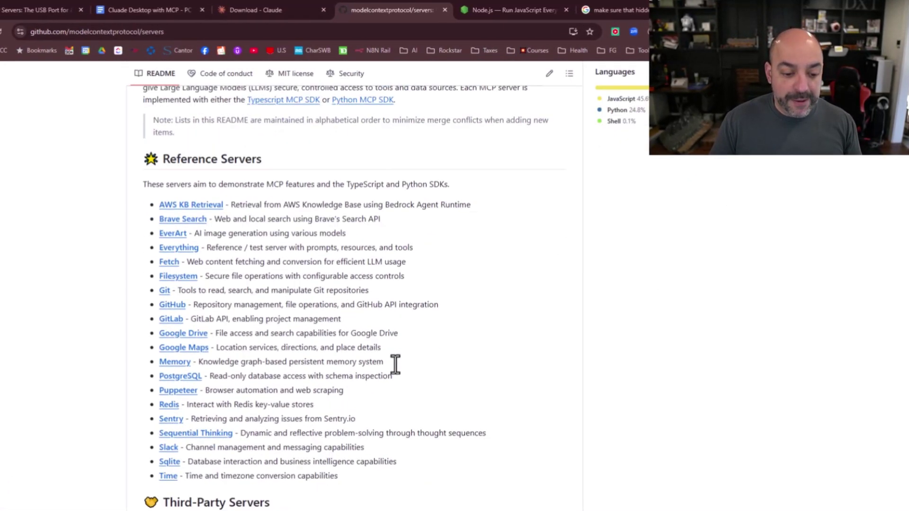
scroll(410, 283, down, 5)
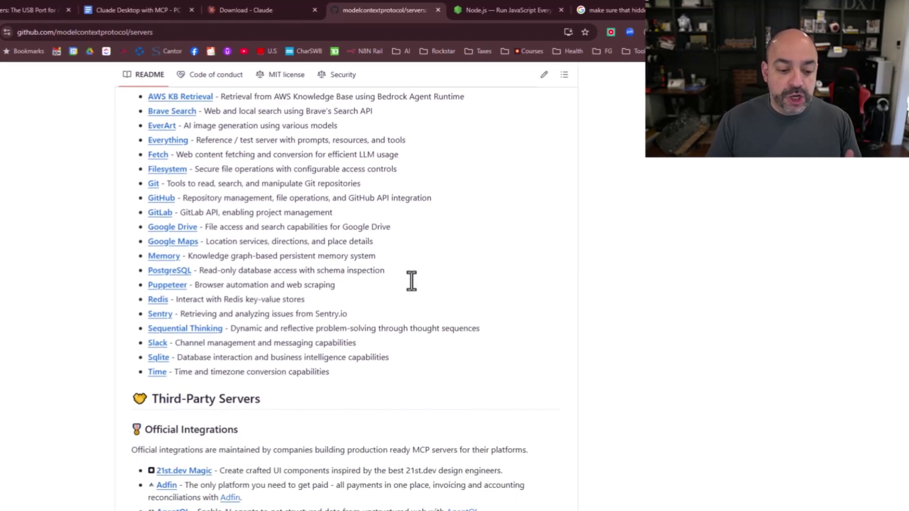
scroll(410, 290, up, 3)
scroll(401, 286, up, 1)
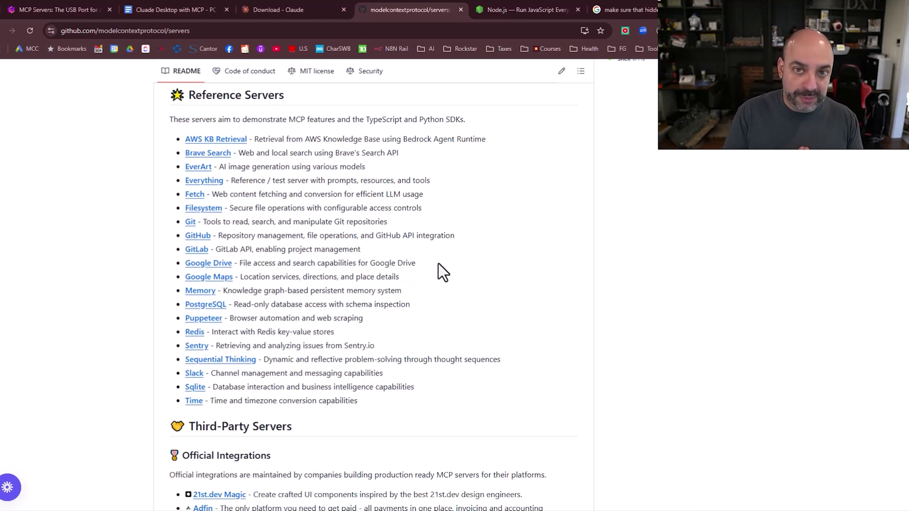
click(216, 154)
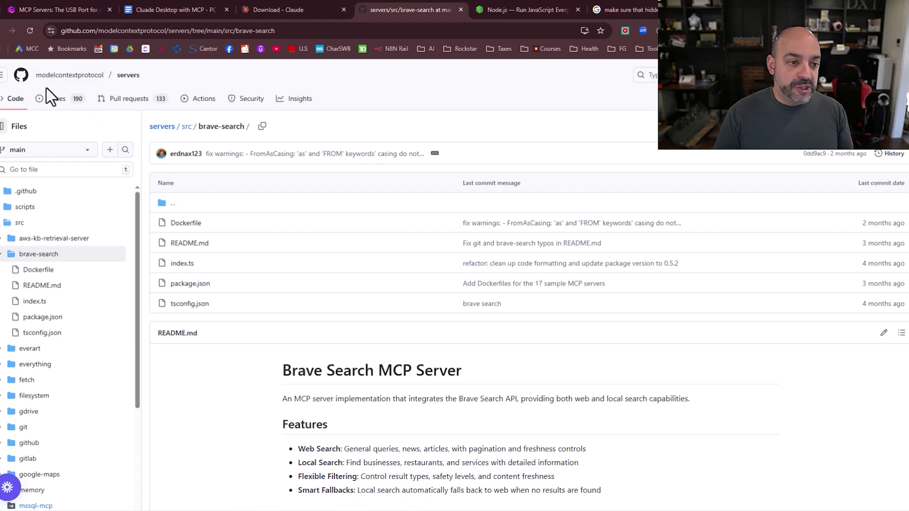
View the modelcontextprotocol organization page on GitHub and recheck the Windows setup guide's opening sections in the browser
click(68, 76)
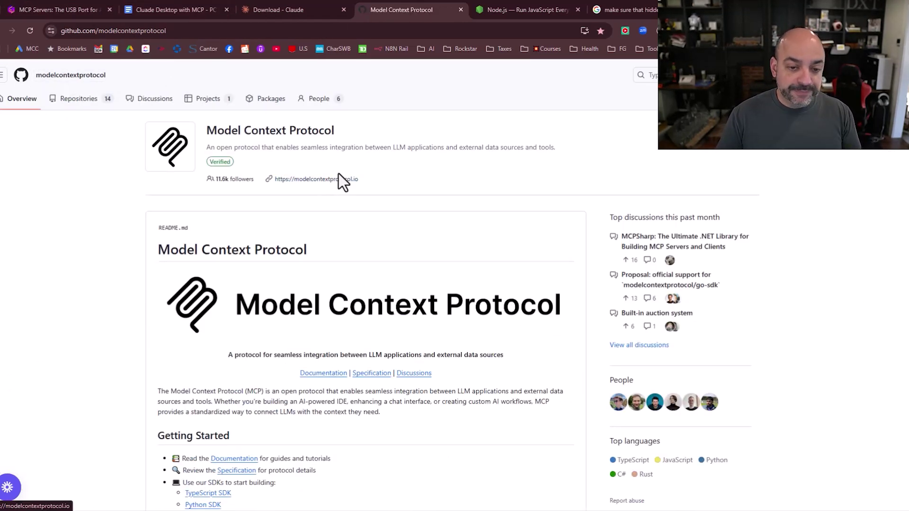
click(194, 12)
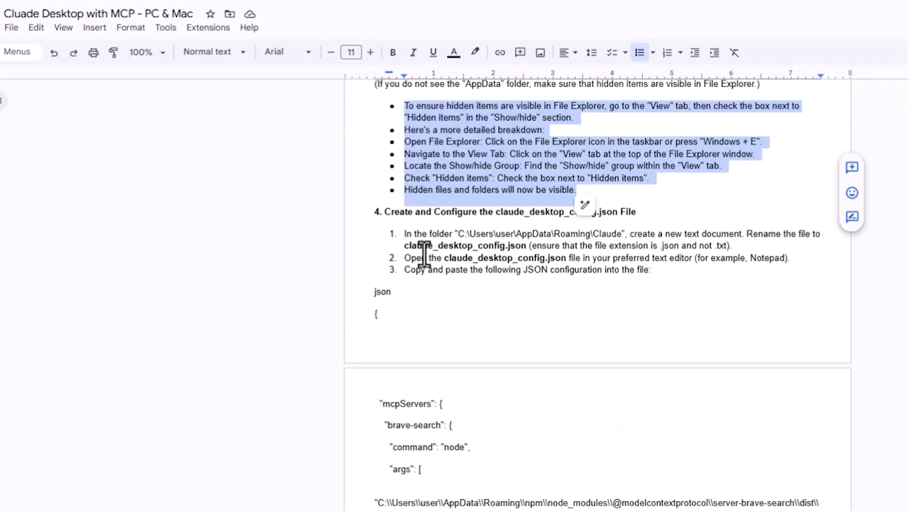
scroll(425, 257, down, 1)
scroll(431, 276, up, 8)
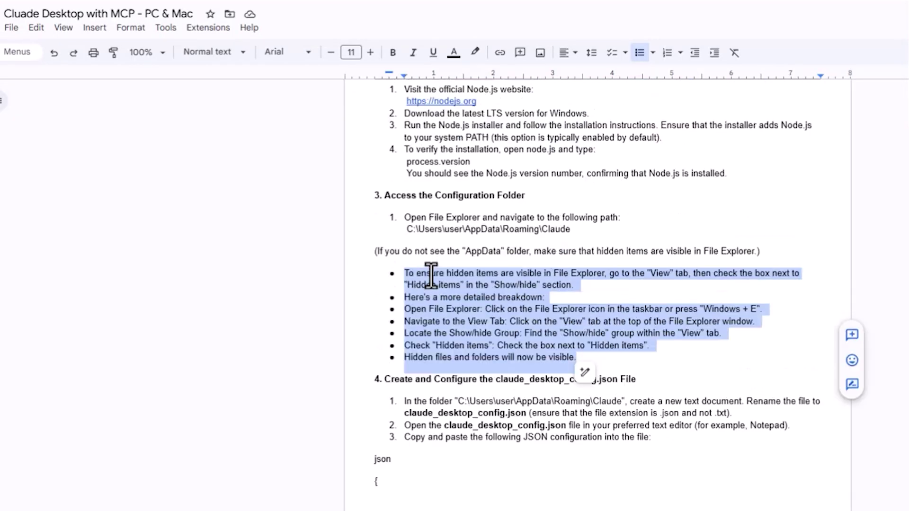
scroll(439, 265, up, 1)
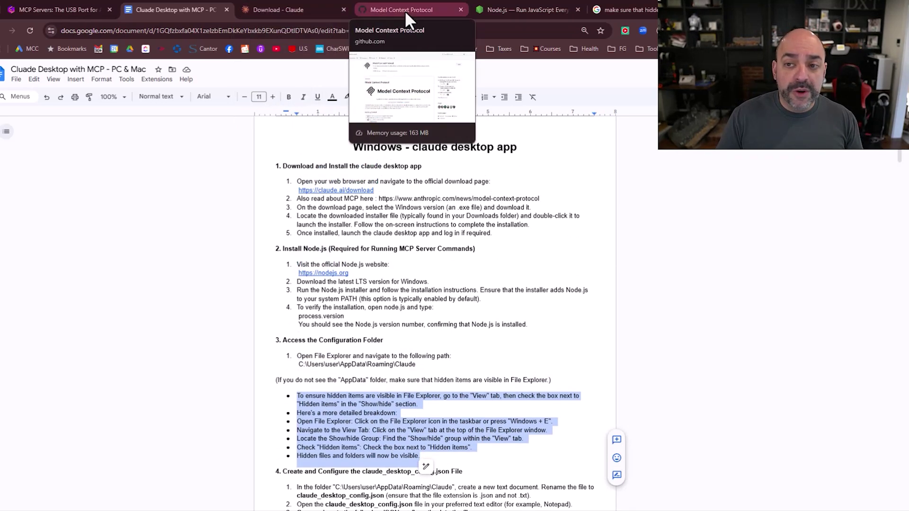
Reopen the Brave Search server page from the Reference Servers list and examine its README's Tools and Configuration sections
click(404, 11)
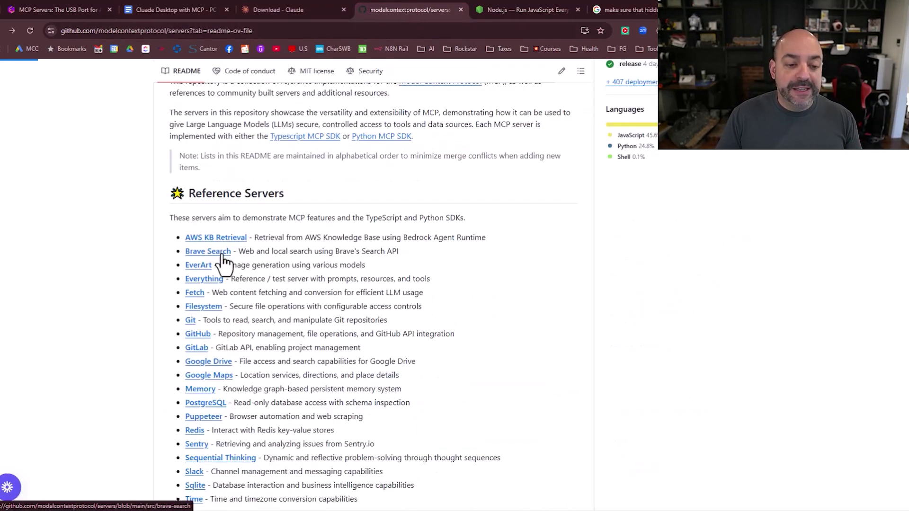
click(221, 256)
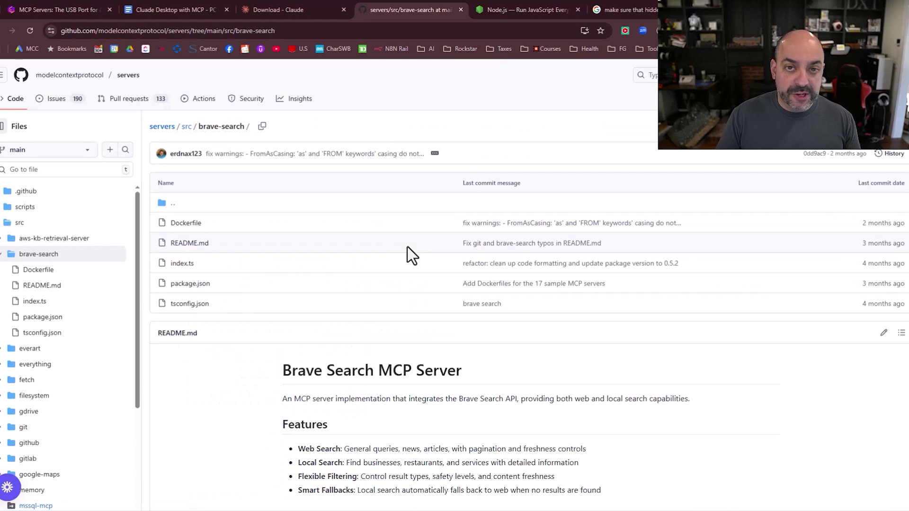
scroll(408, 247, down, 10)
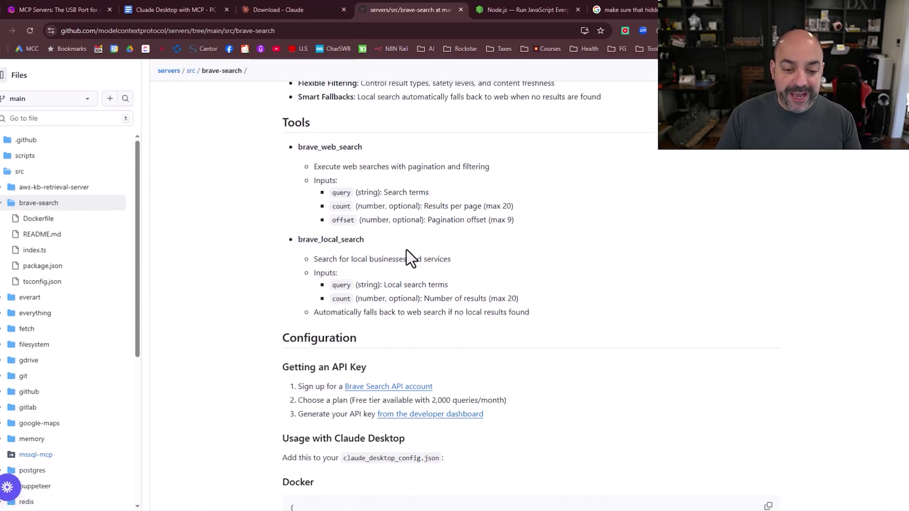
scroll(408, 248, up, 10)
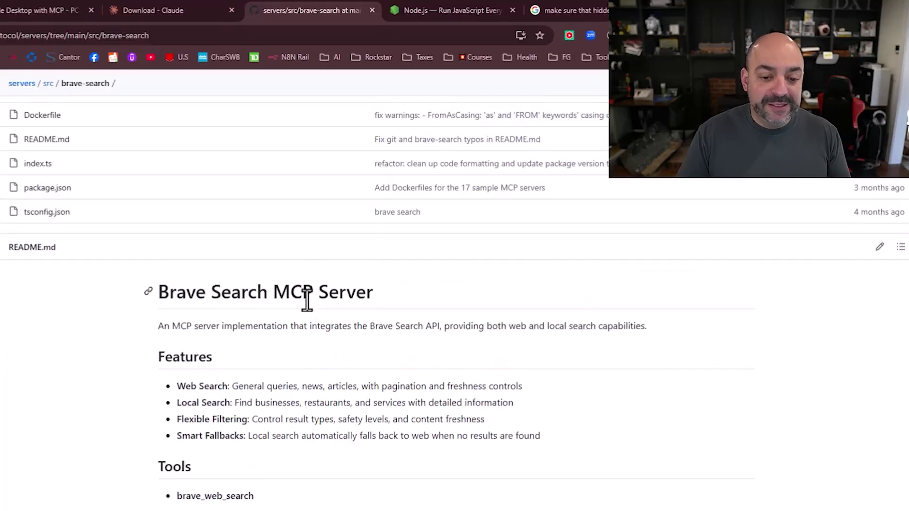
scroll(401, 255, down, 3)
scroll(301, 305, down, 3)
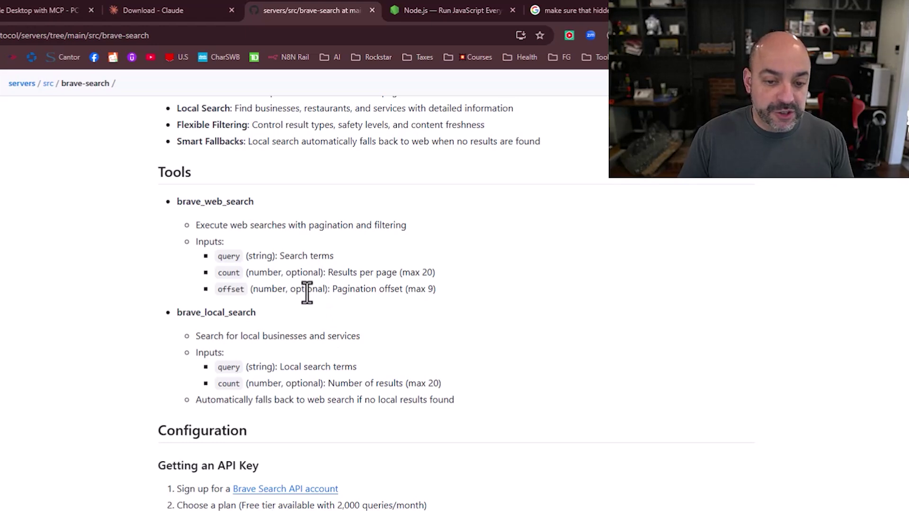
scroll(235, 272, down, 4)
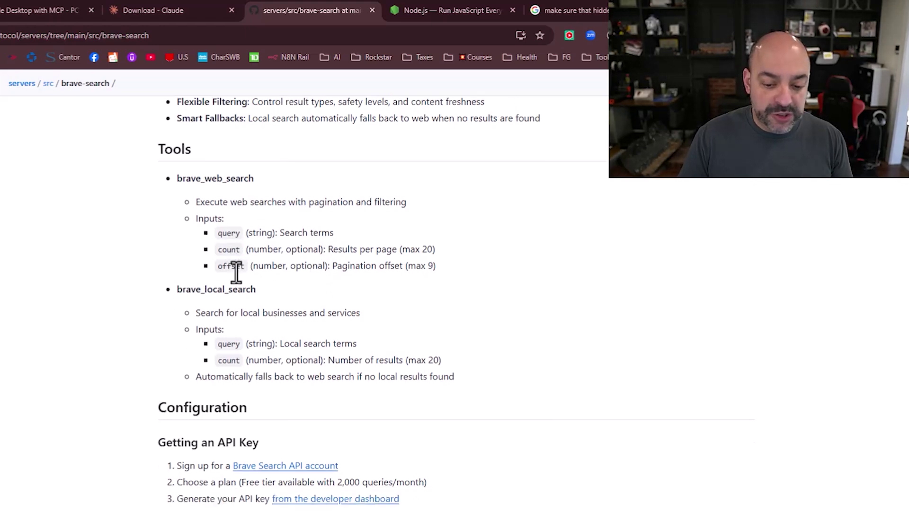
scroll(243, 284, down, 1)
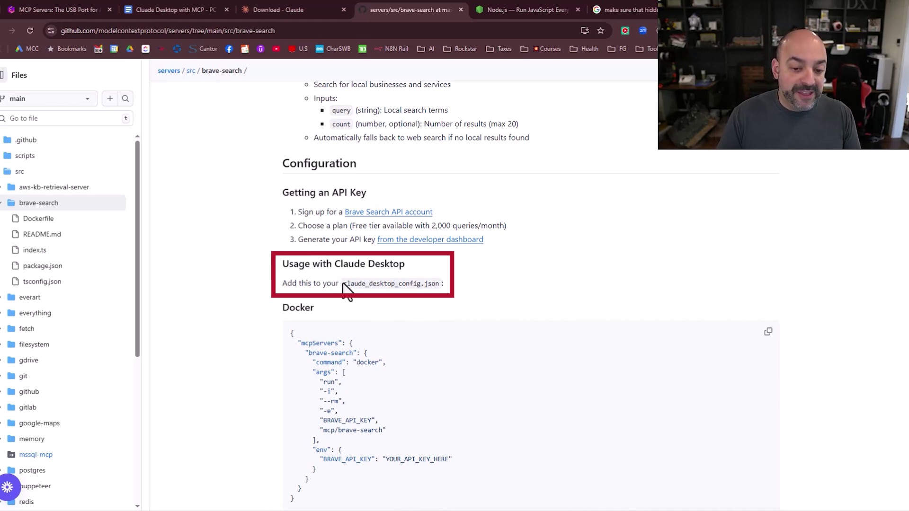
Copy the file name claude_desktop_config.json from the README and bring up the Roaming\Claude folder in File Explorer
drag(343, 284, 440, 289)
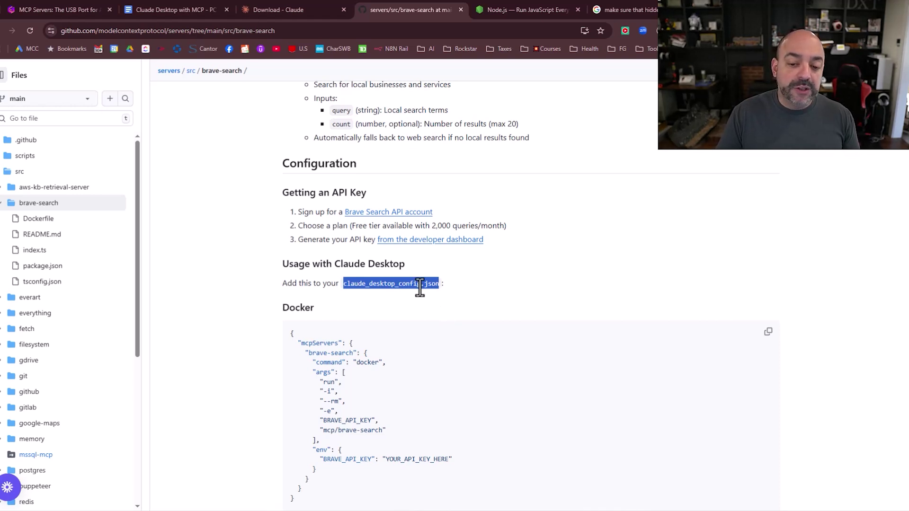
right_click(433, 294)
click(444, 300)
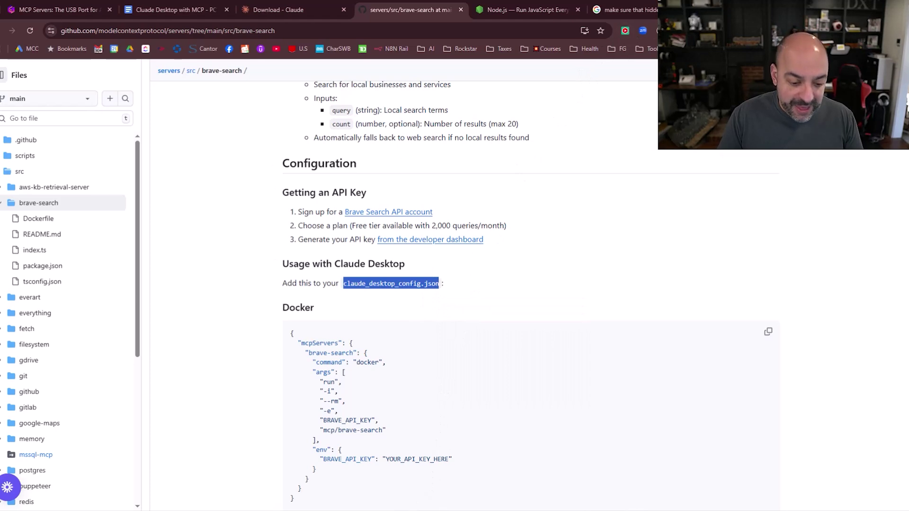
mouse_move(117, 509)
click(152, 488)
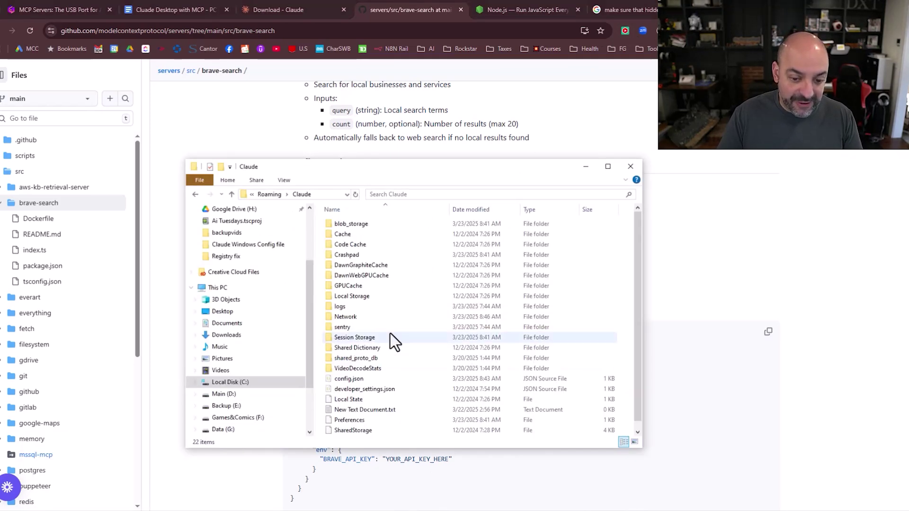
Create an extra text document in the Claude folder and delete it
scroll(453, 283, down, 1)
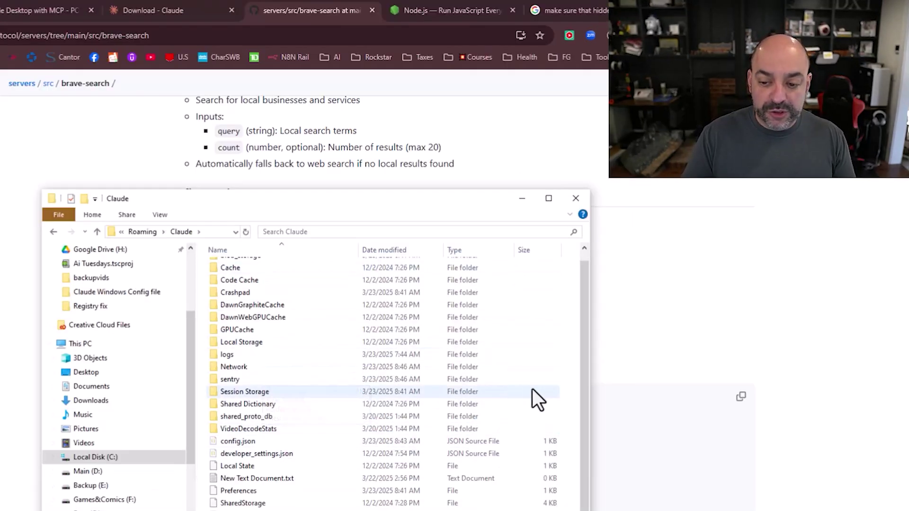
right_click(521, 484)
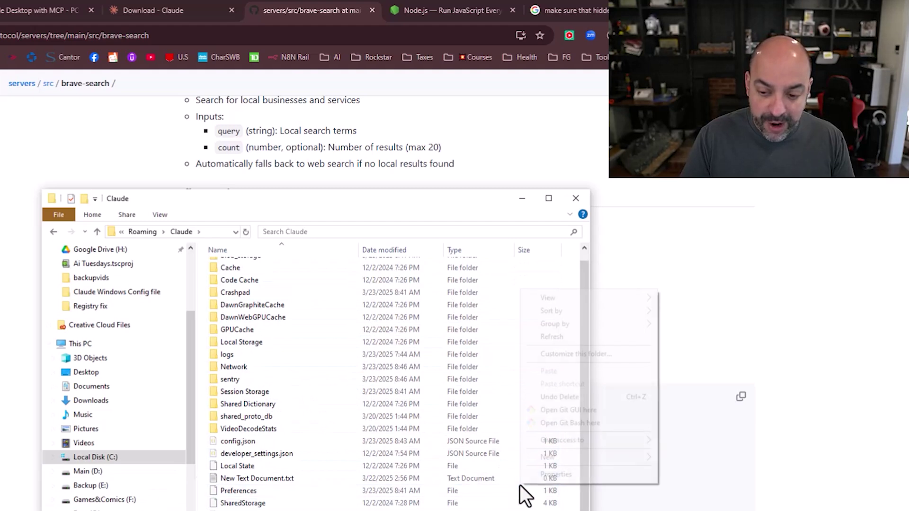
mouse_move(567, 458)
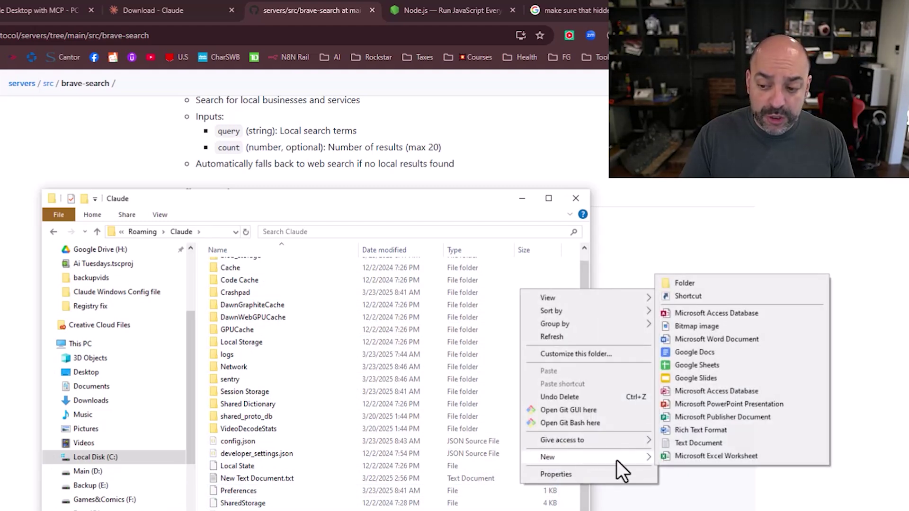
click(703, 445)
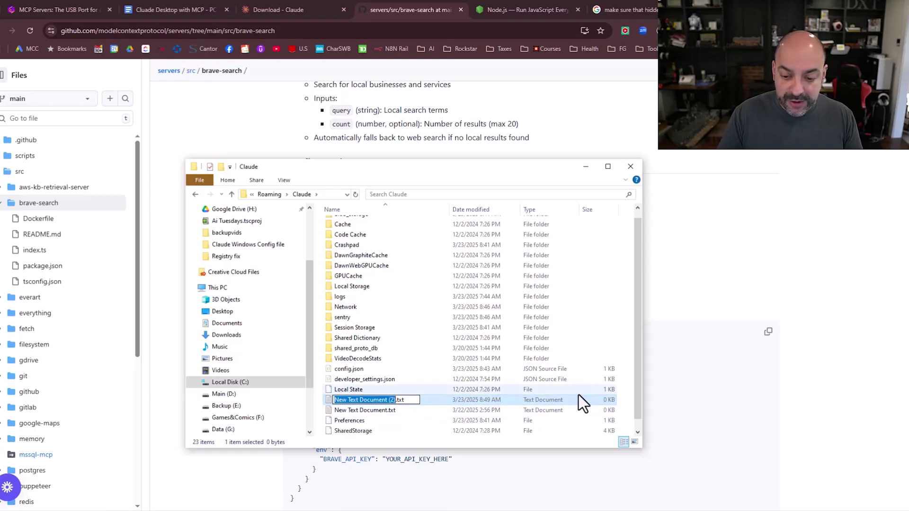
click(575, 355)
right_click(579, 399)
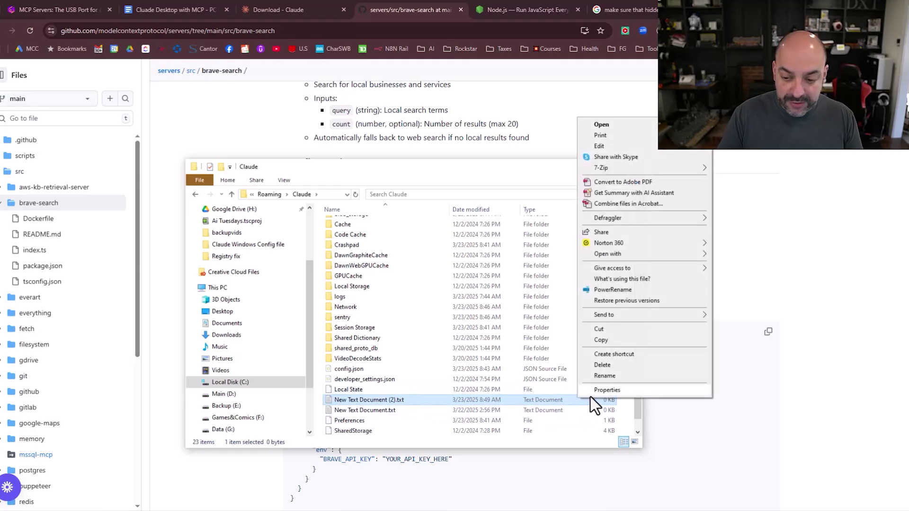
click(617, 367)
Open the existing New Text Document.txt from the Claude folder in Notepad
click(444, 401)
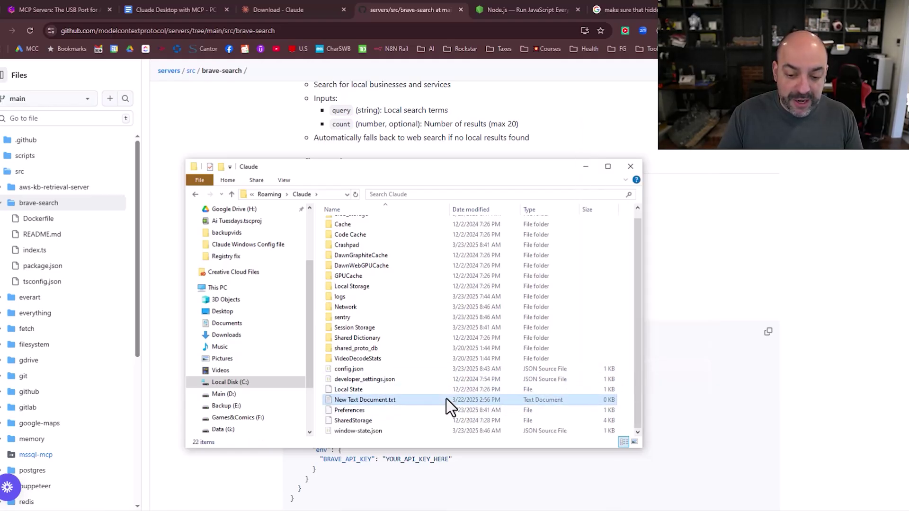
double_click(444, 401)
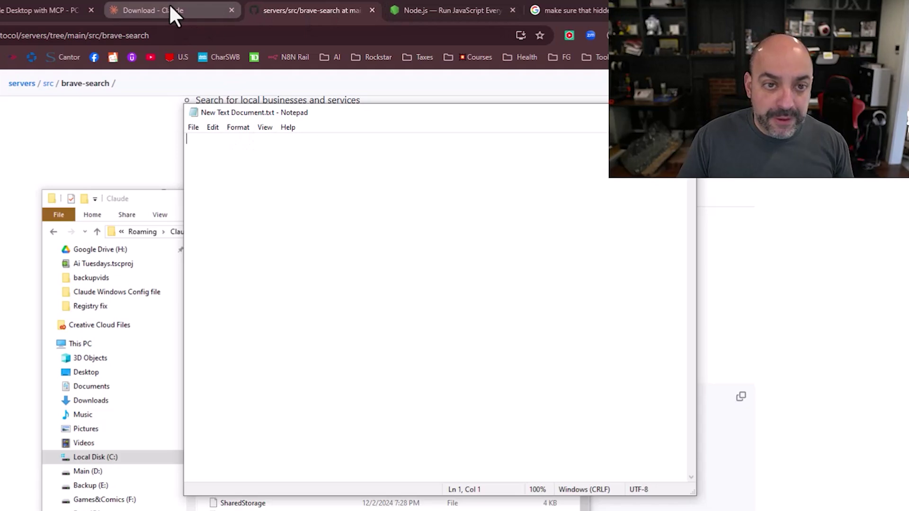
Return to the Brave Search README in the browser and copy the entire NPX configuration block for Claude Desktop
click(314, 10)
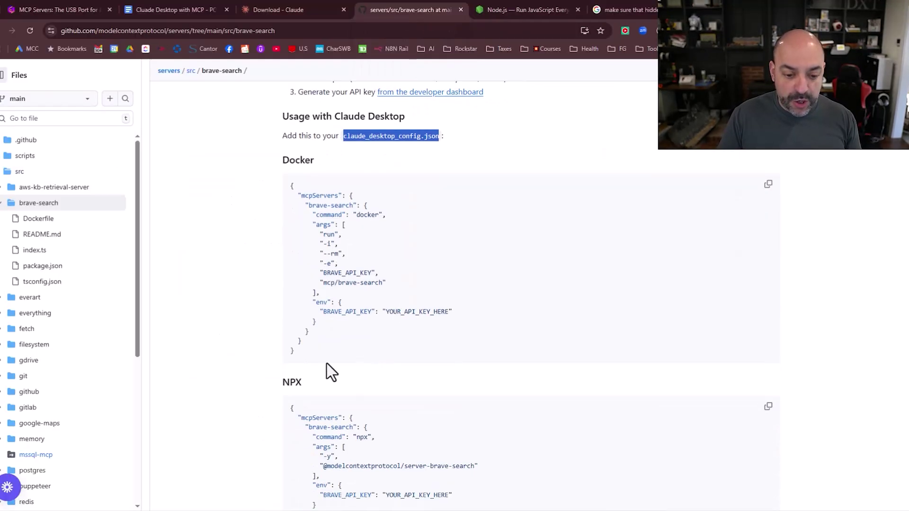
scroll(327, 364, down, 4)
scroll(325, 365, up, 4)
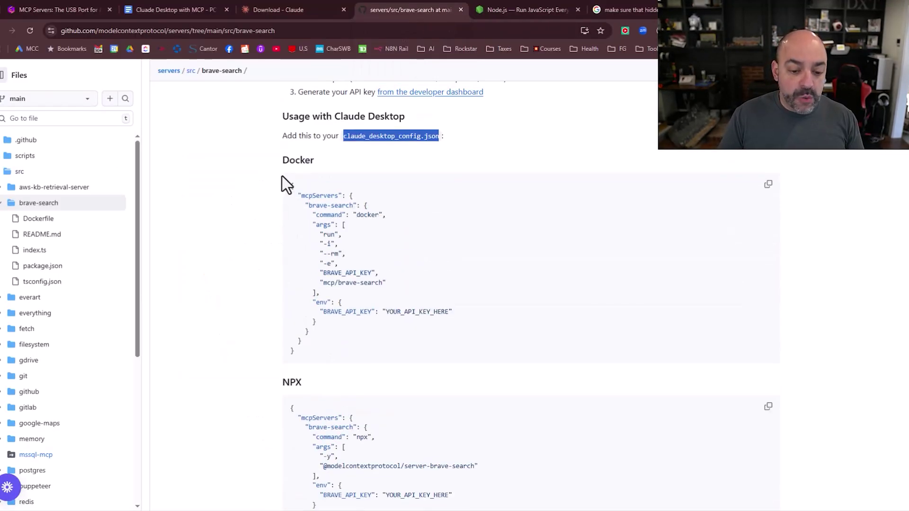
scroll(298, 217, down, 3)
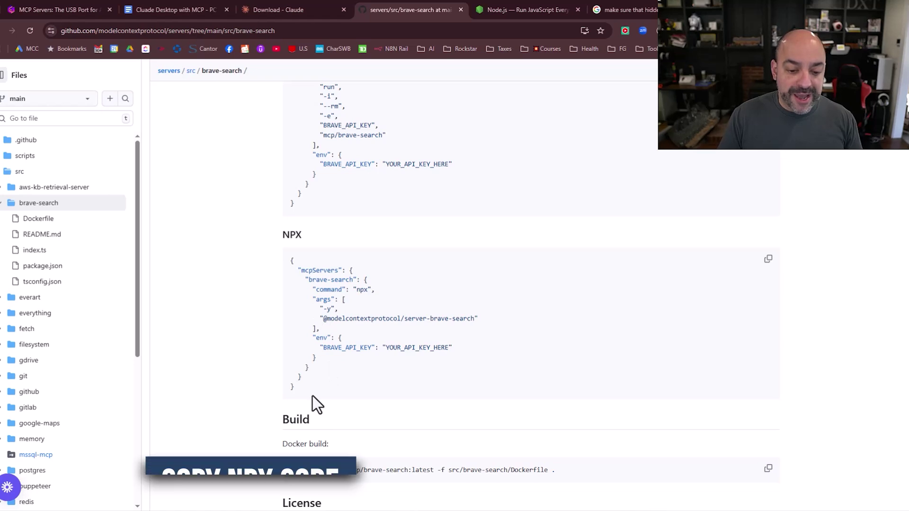
drag(294, 391, 284, 265)
key(ctrl+c)
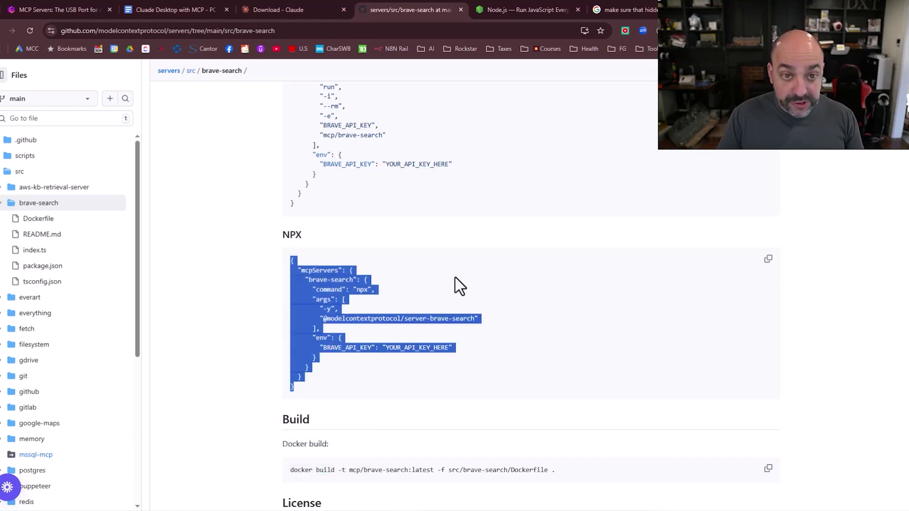
Switch to Notepad and paste the brave-search NPX configuration into New Text Document.txt
click(597, 8)
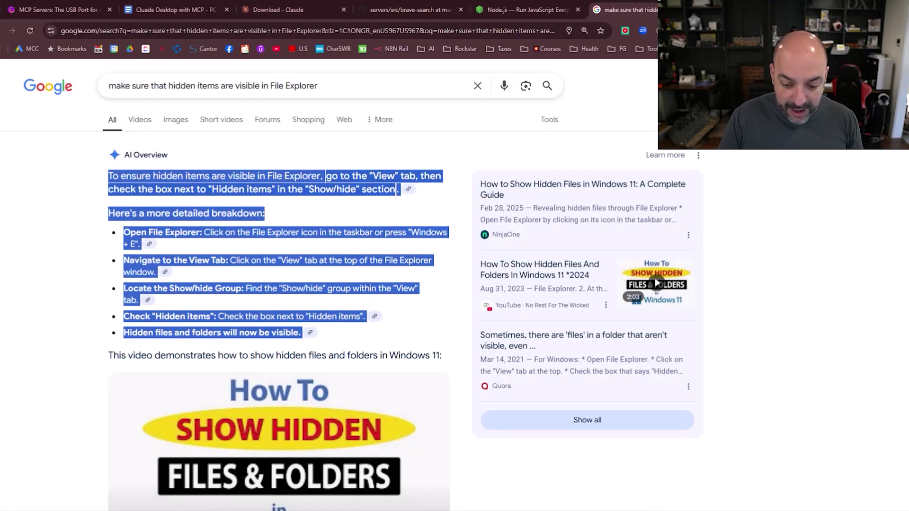
click(441, 510)
key(ctrl+v)
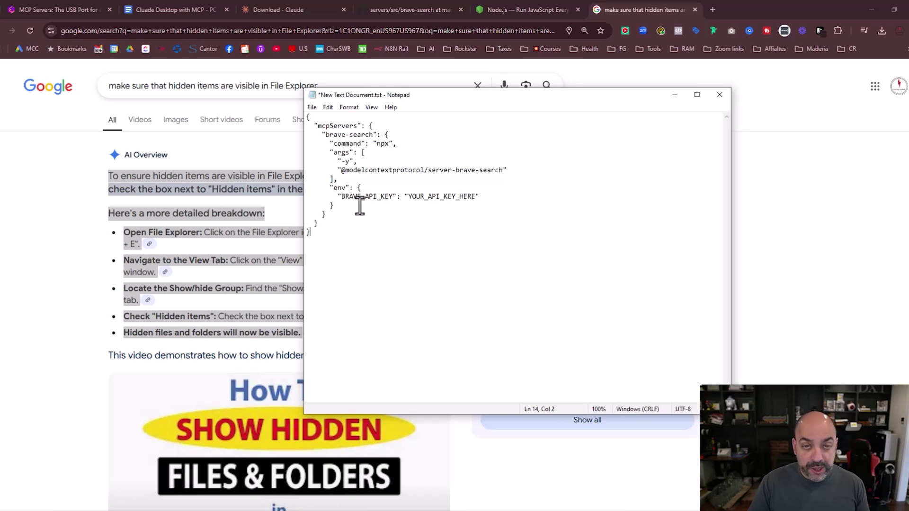
Search the web for "brave api" in a new browser tab and open the Brave Search API site
click(708, 13)
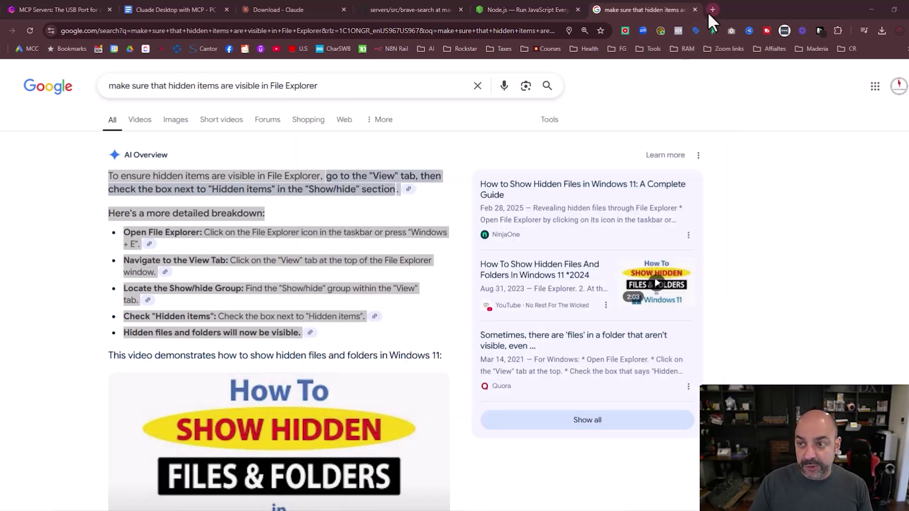
click(712, 10)
text(brave a)
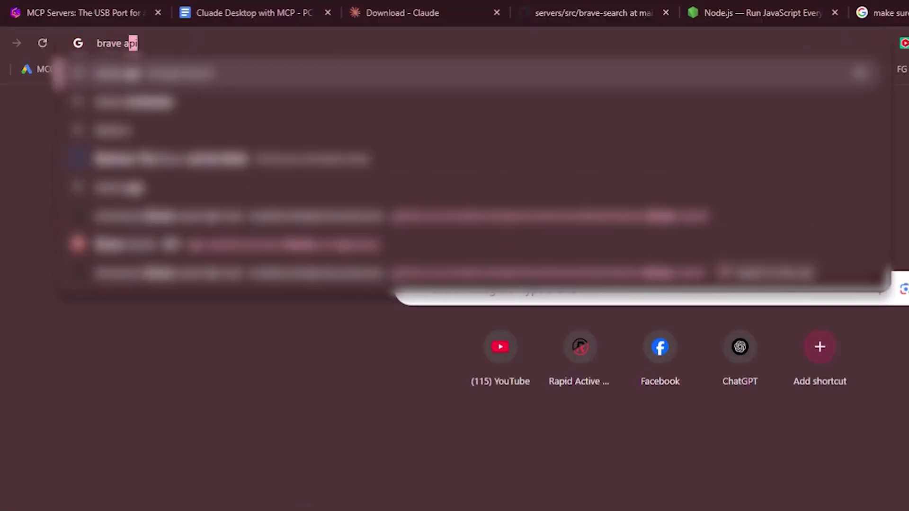
text(pi)
key(Return)
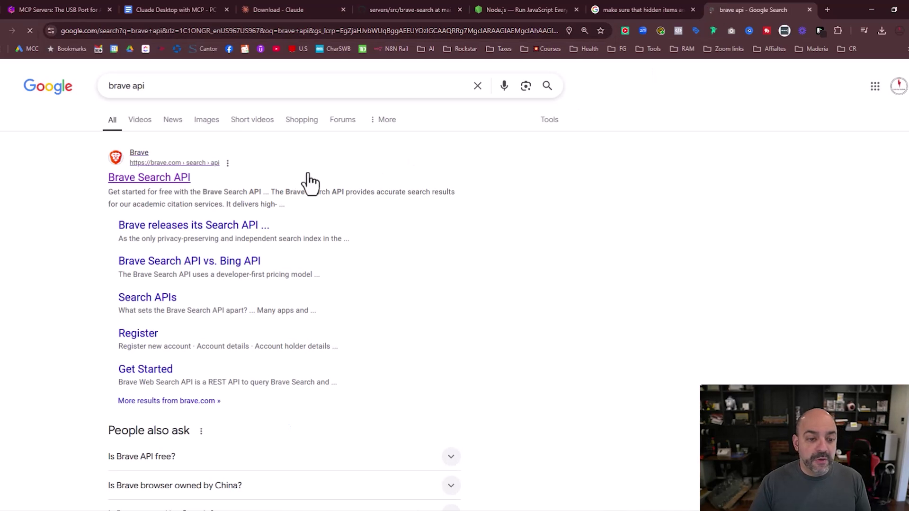
click(145, 178)
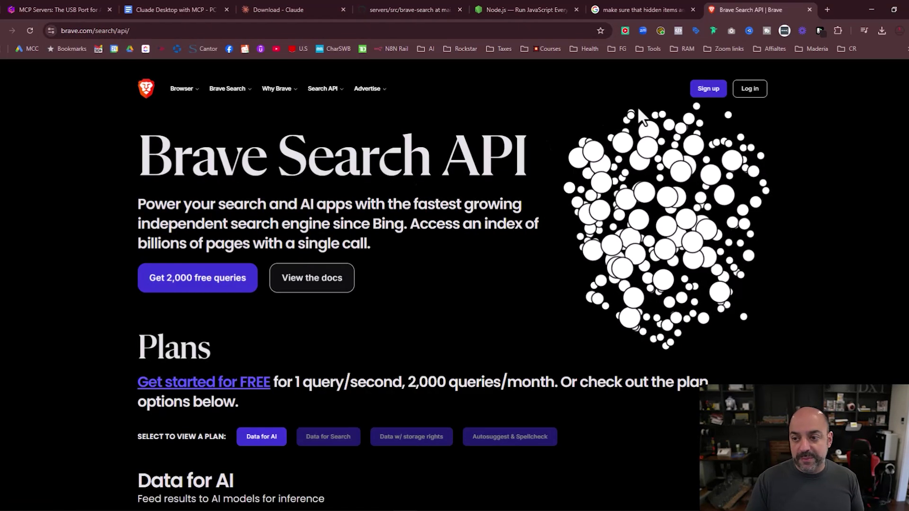
Log in to the Brave Search API dashboard with the account's email and password and open the API Keys page
click(750, 90)
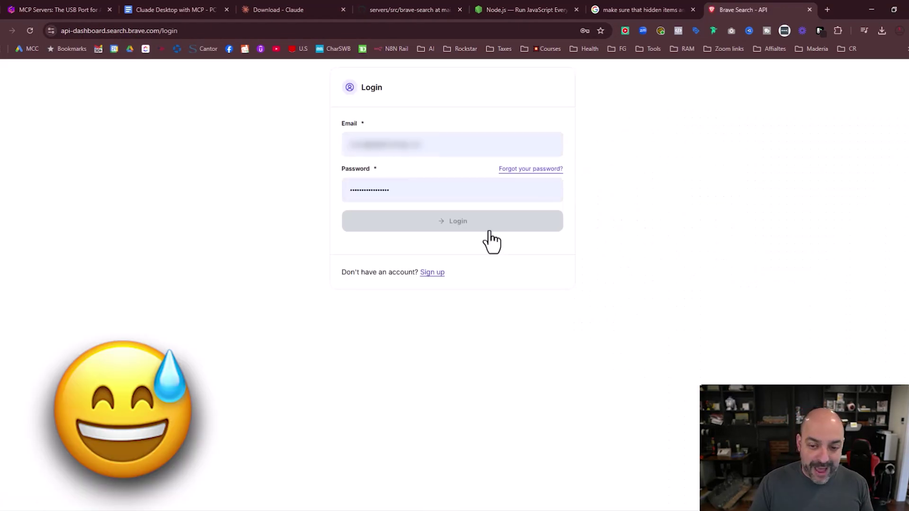
click(440, 191)
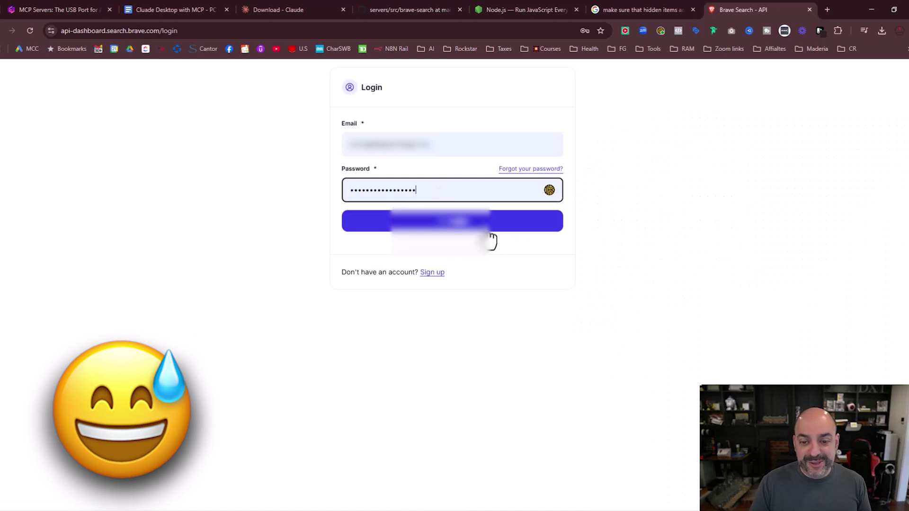
click(490, 230)
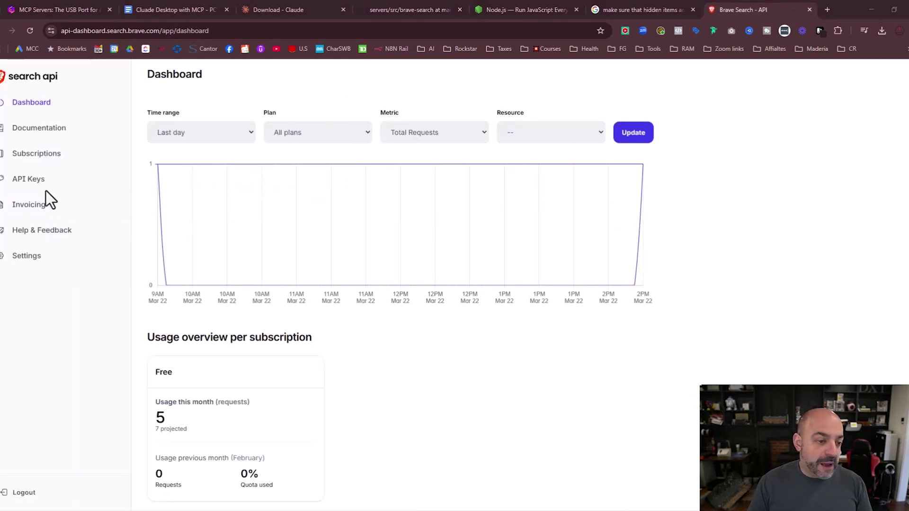
click(38, 189)
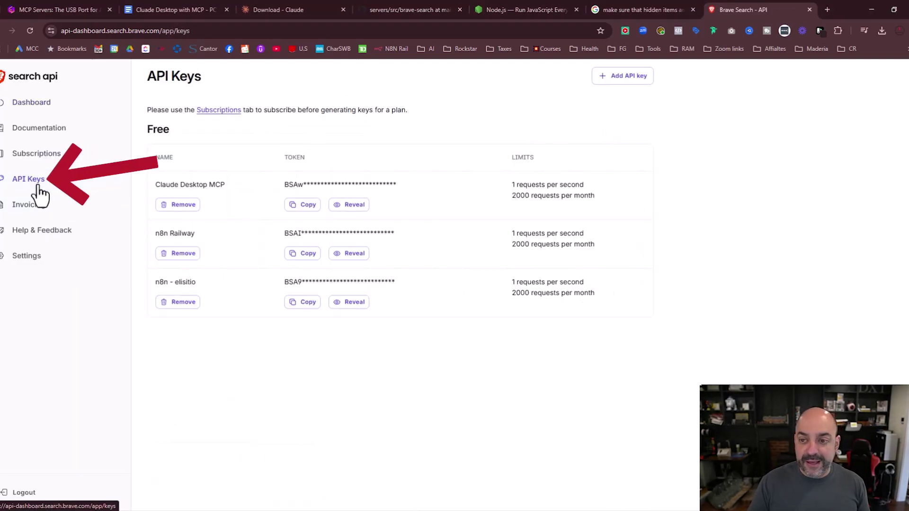
Add a new API key named "Claude desktop 2" under the Free subscription
click(630, 76)
click(419, 229)
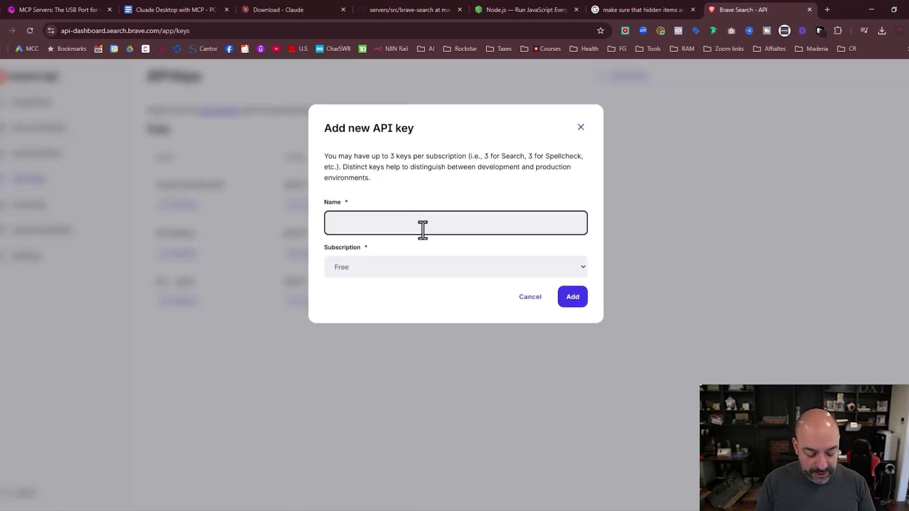
text(Claude desktop 2)
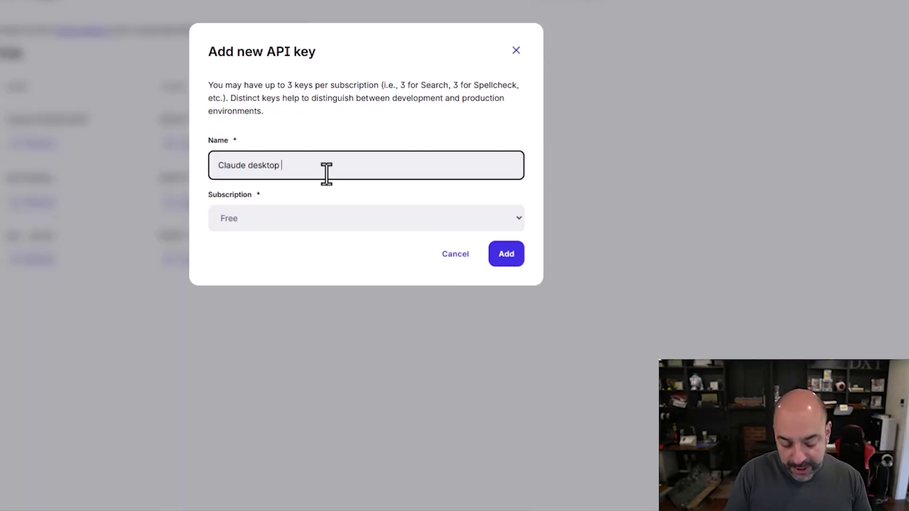
click(505, 258)
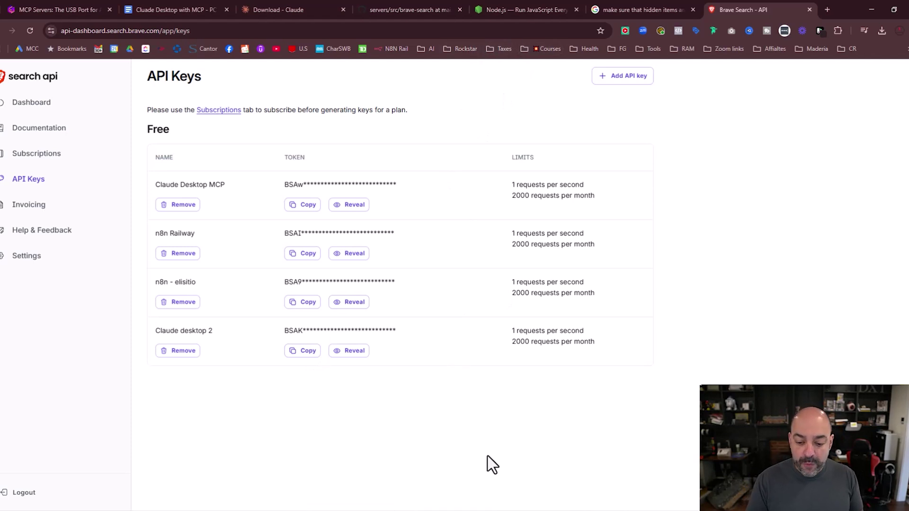
Switch to Notepad and replace the YOUR_API_KEY_HERE placeholder of BRAVE_API_KEY with the copied API key
key(alt+Tab)
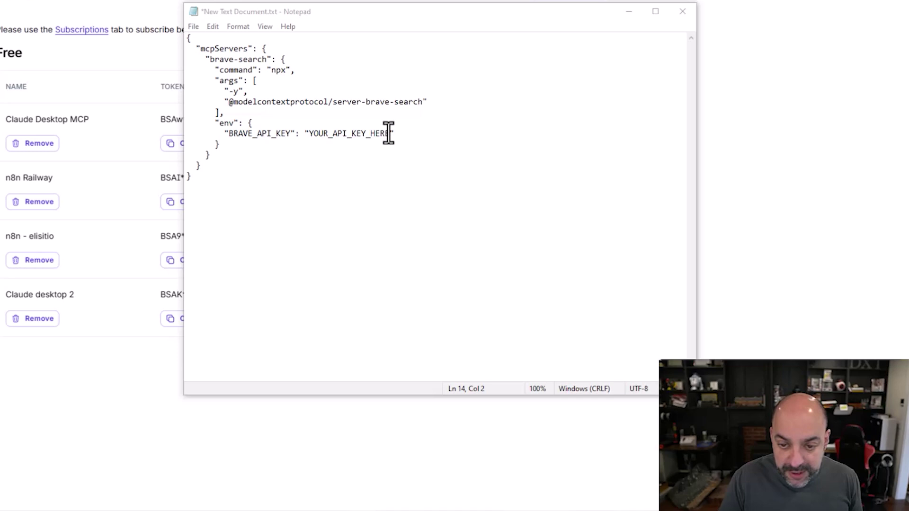
drag(388, 133, 311, 136)
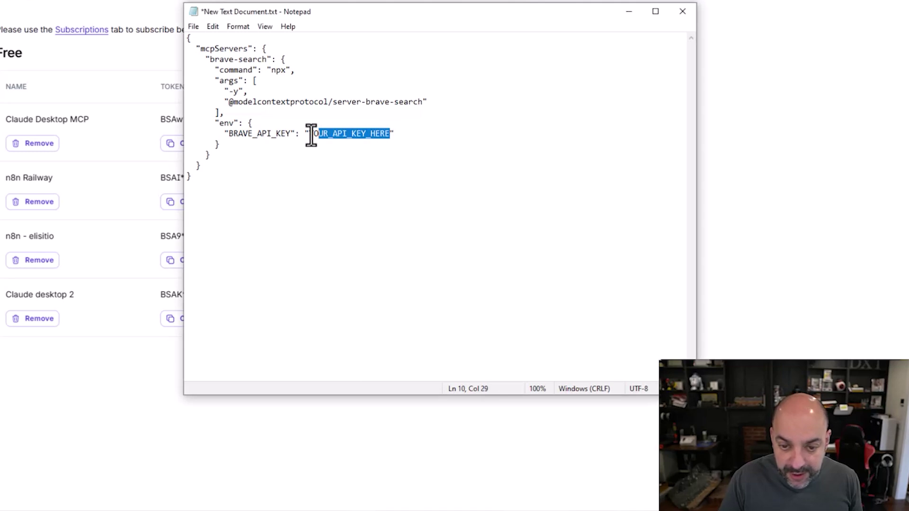
key(ctrl+v)
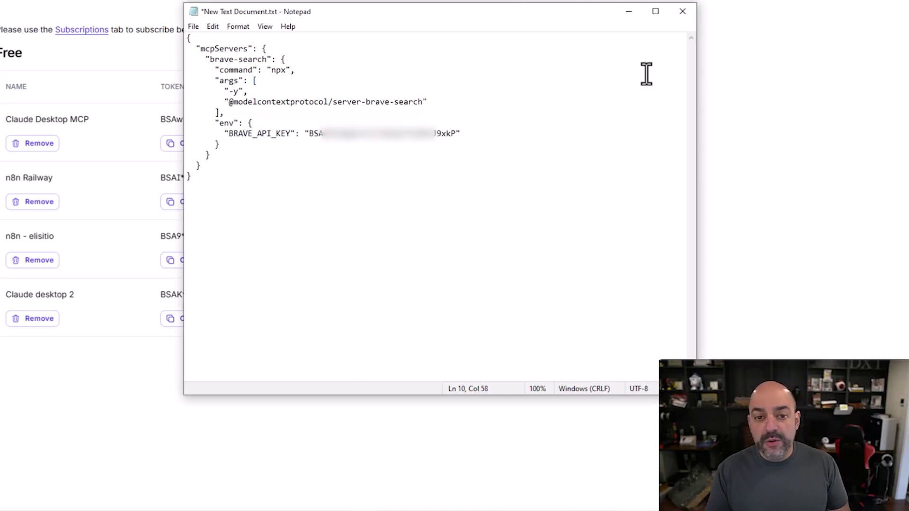
Start saving the Notepad document under a new name and copy the file name claude_desktop_config.json from the Brave Search README
click(192, 27)
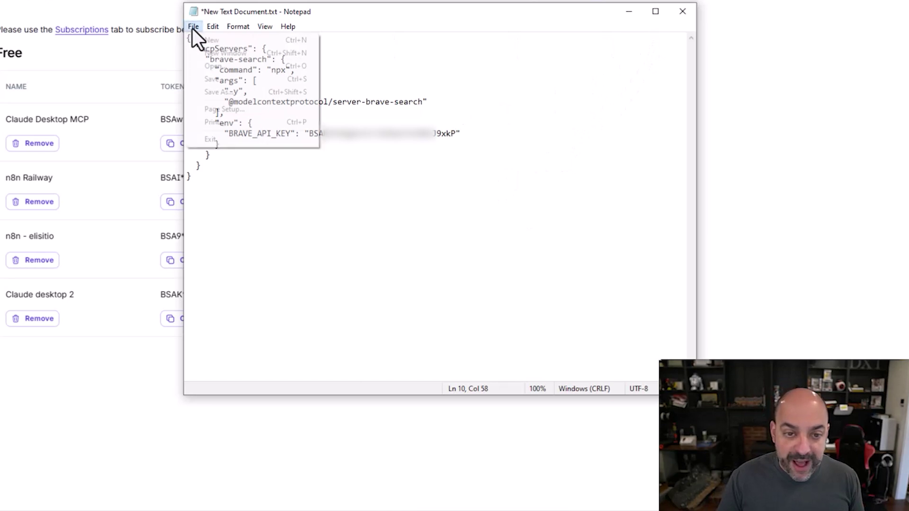
click(217, 92)
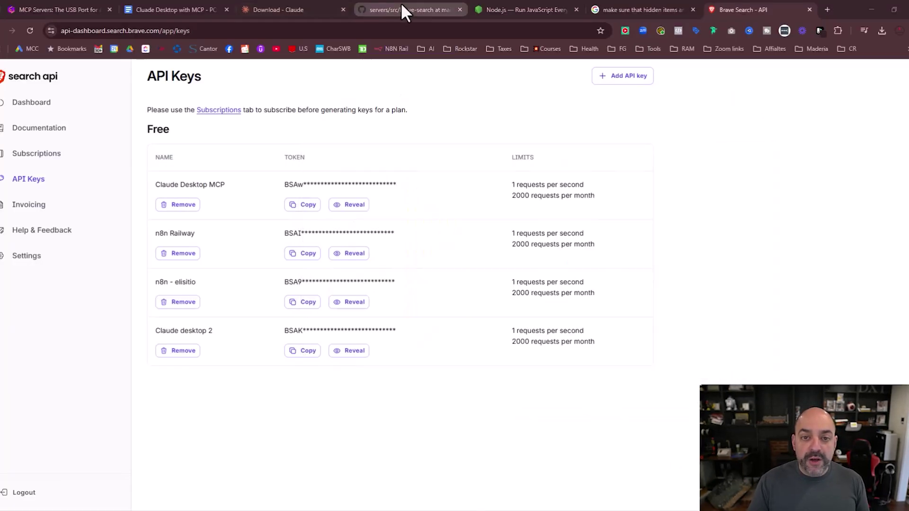
click(402, 5)
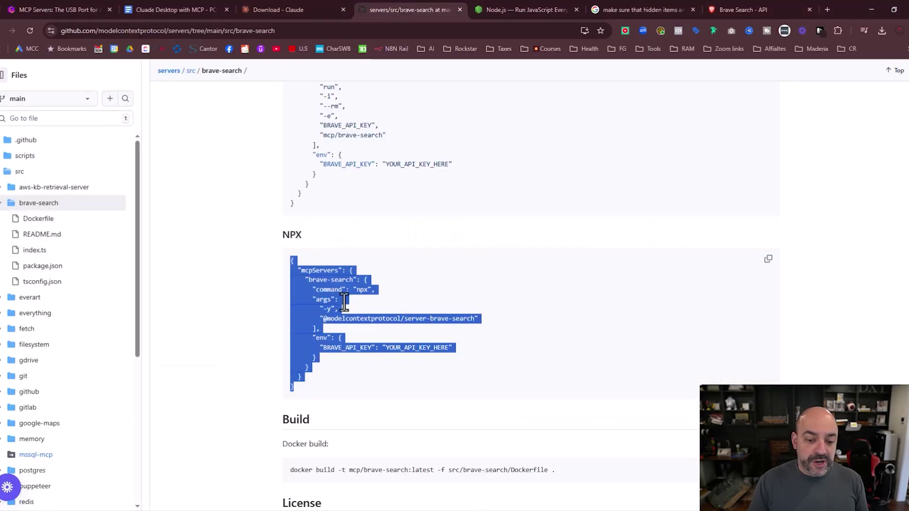
click(399, 245)
scroll(400, 248, up, 6)
drag(438, 284, 345, 288)
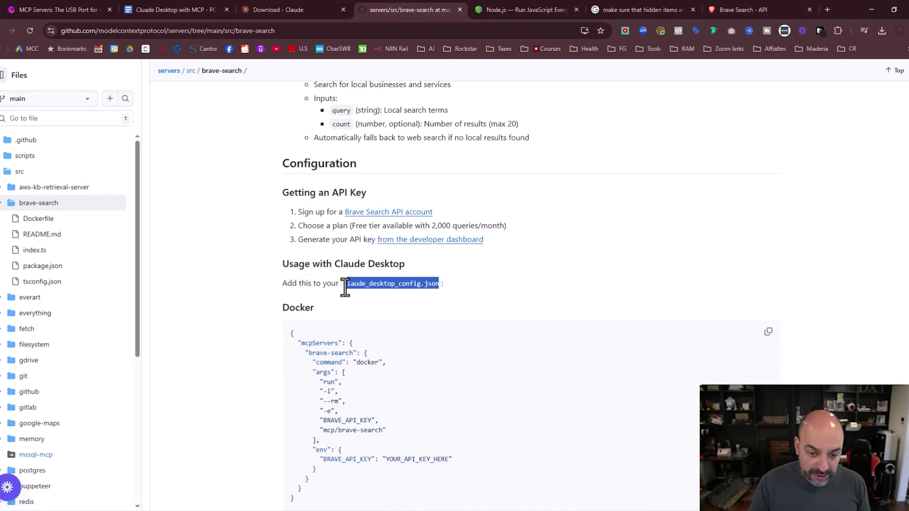
right_click(359, 287)
click(396, 297)
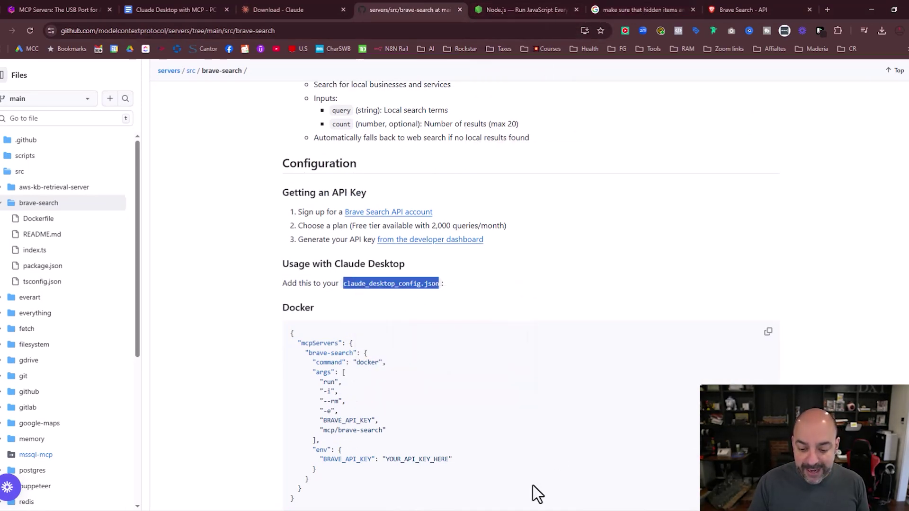
Save the document in the Roaming\Claude folder as claude_desktop_config.json with the file type All Files
key(alt+Tab)
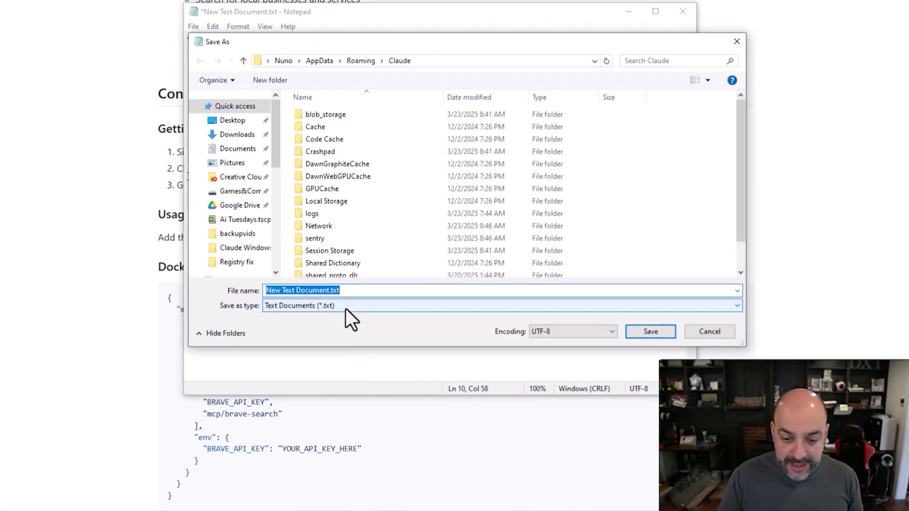
click(439, 340)
click(336, 326)
click(357, 290)
key(ctrl+a)
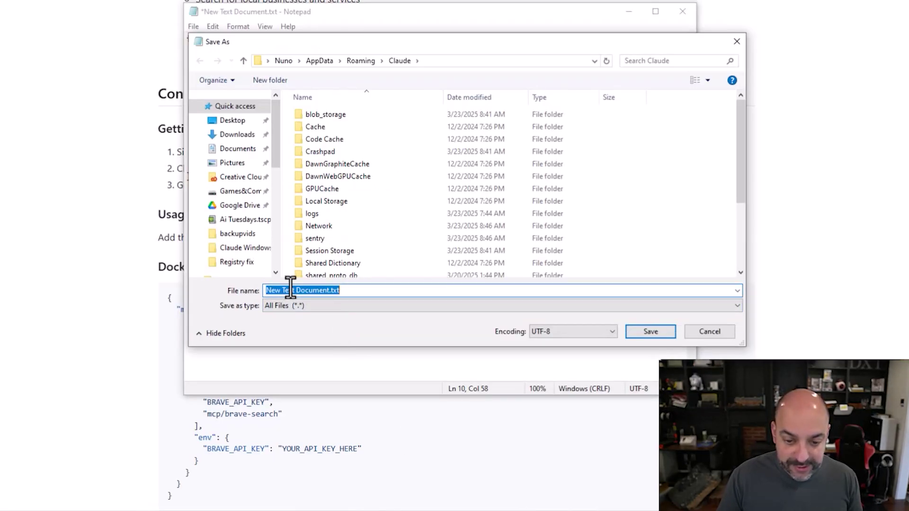
key(ctrl+v)
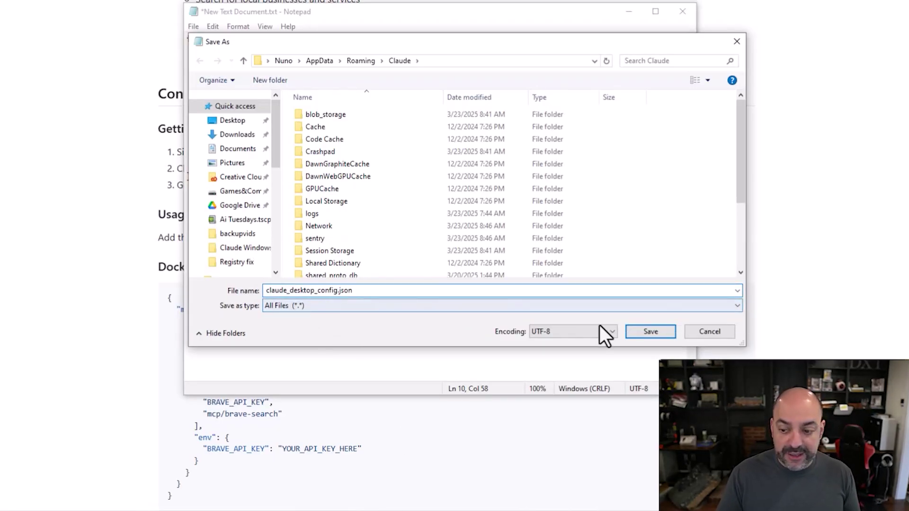
click(658, 333)
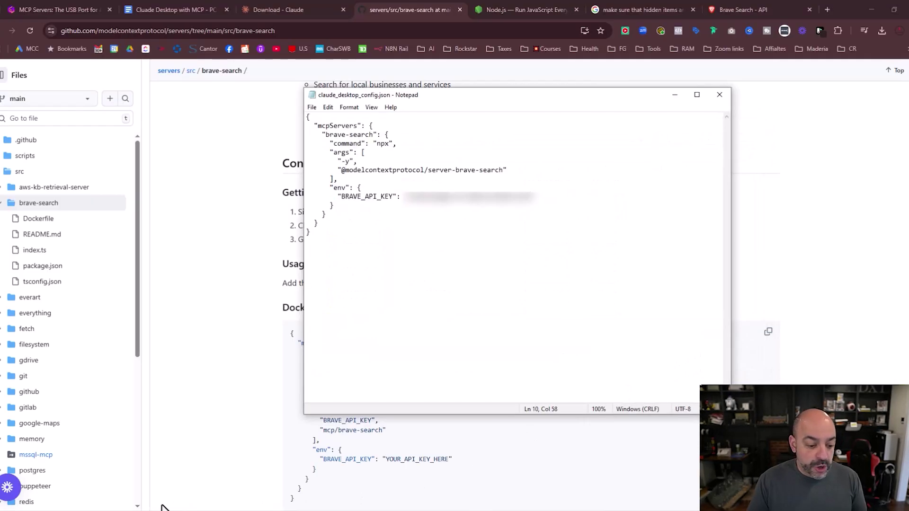
Switch to the Claude folder in File Explorer and delete New Text Document.txt
click(199, 478)
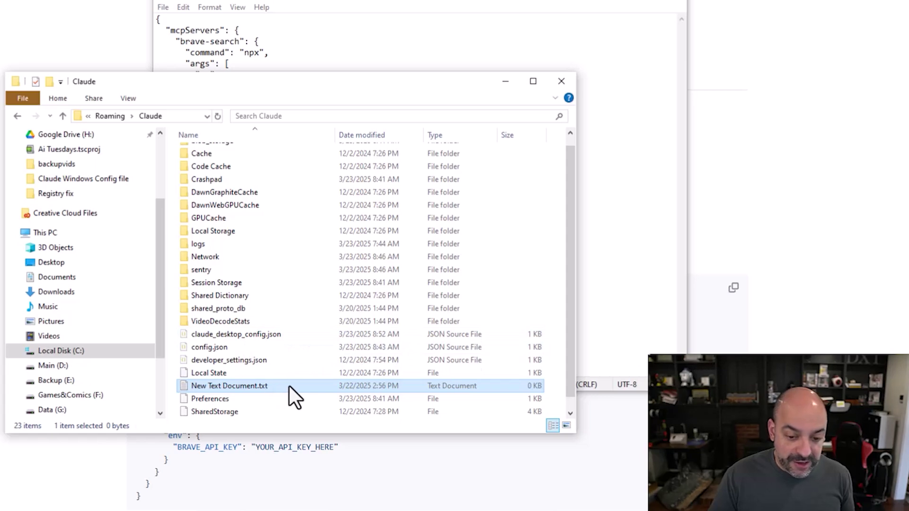
right_click(402, 385)
click(449, 343)
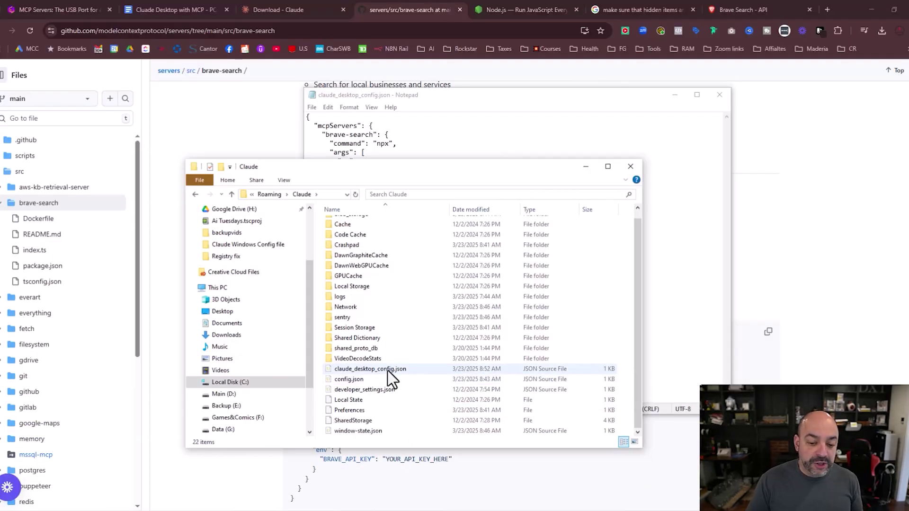
Open claude_desktop_config.json in the code editor to check its contents, and minimize the browser and editor windows
double_click(388, 371)
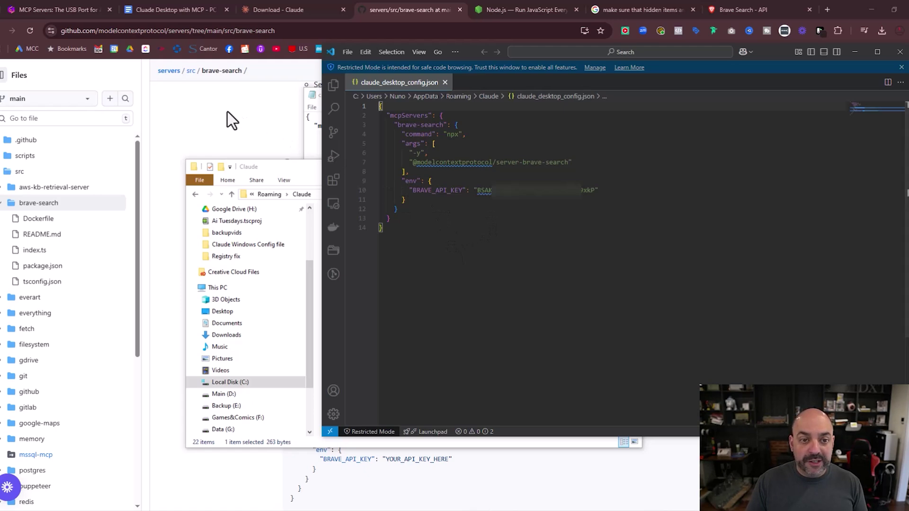
click(897, 18)
click(876, 9)
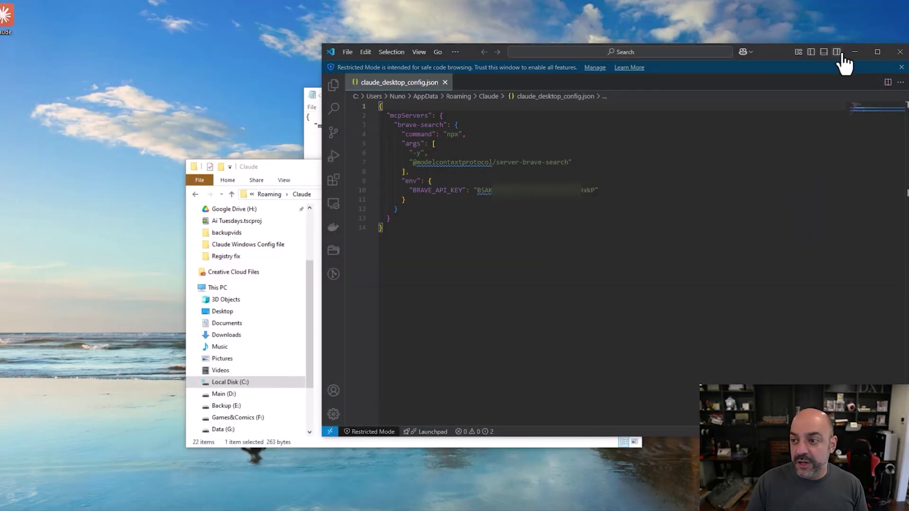
click(856, 52)
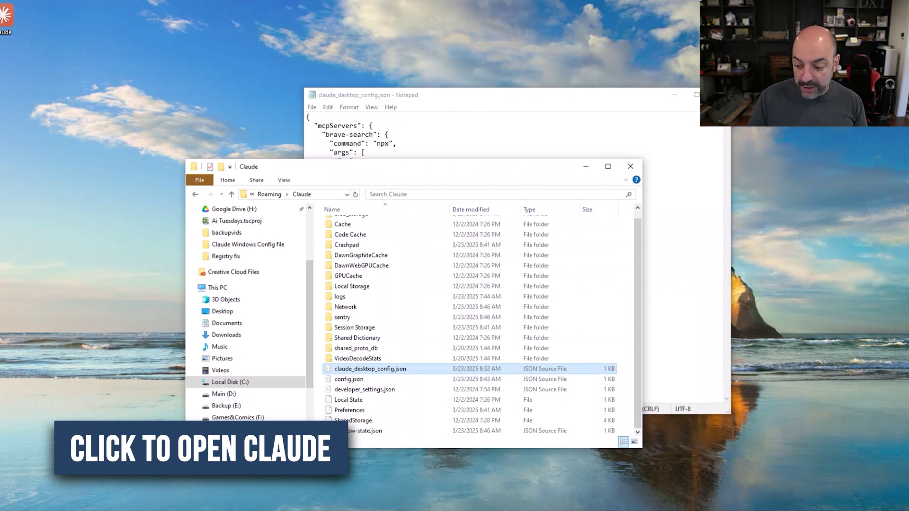
Launch Claude Desktop from the desktop and expand the list of installed MCP servers
double_click(7, 16)
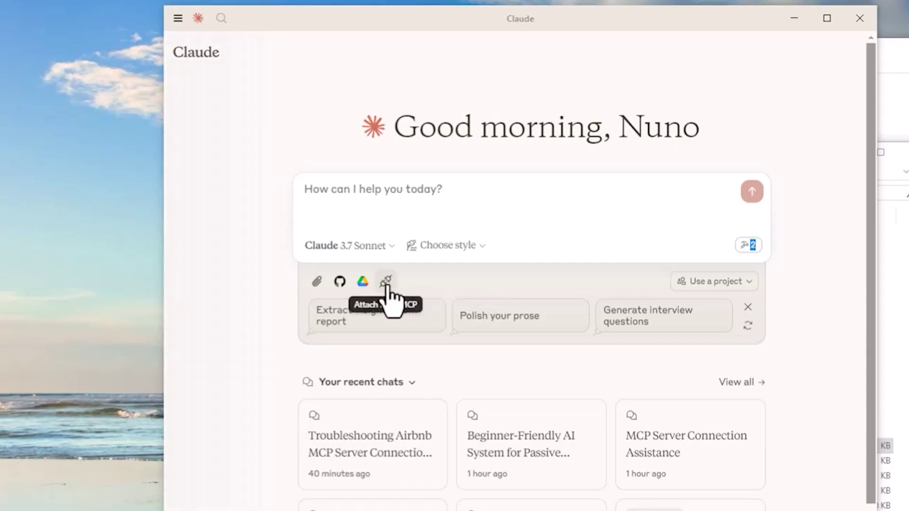
click(386, 284)
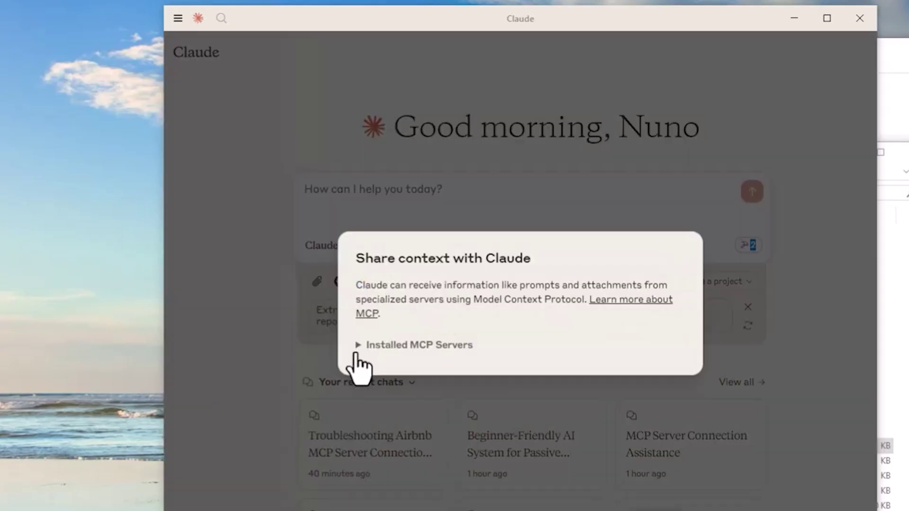
click(356, 347)
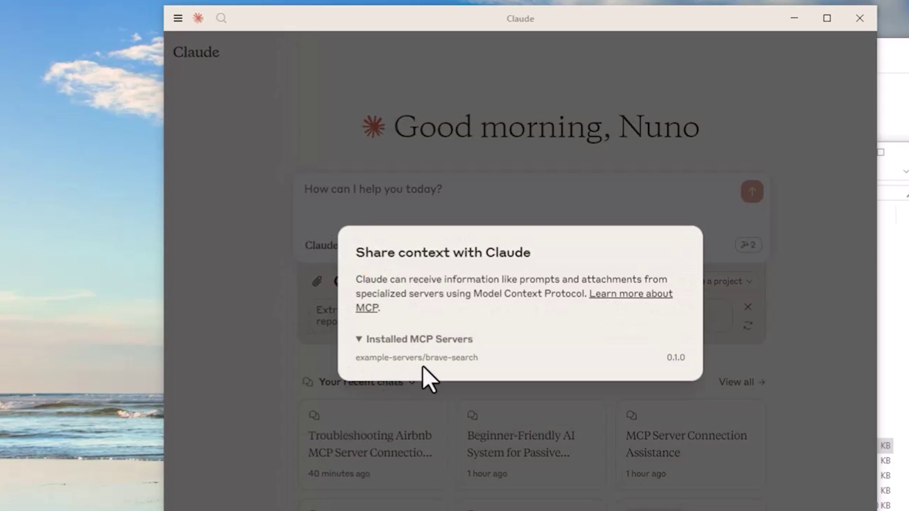
Close the MCP server list and send Claude the prompt "please give me today's nvidia's stock price"
click(405, 210)
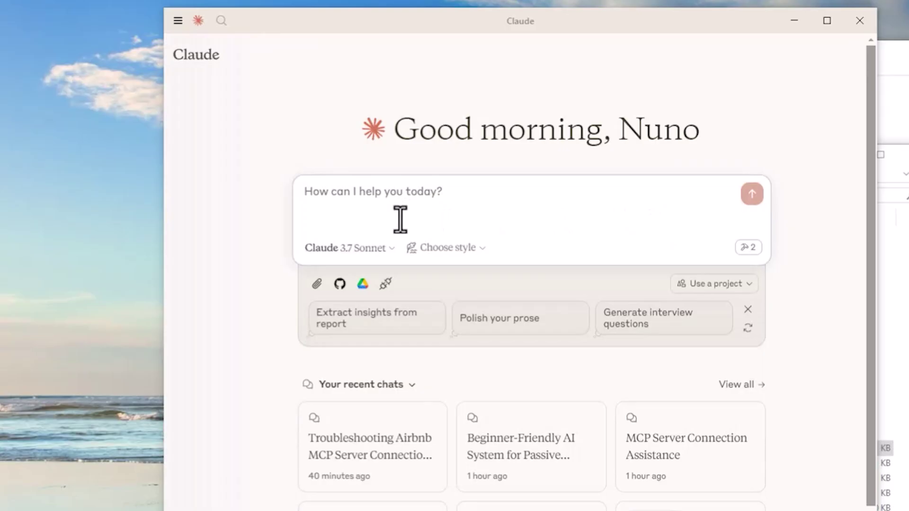
text(please give me today's nvidia's s)
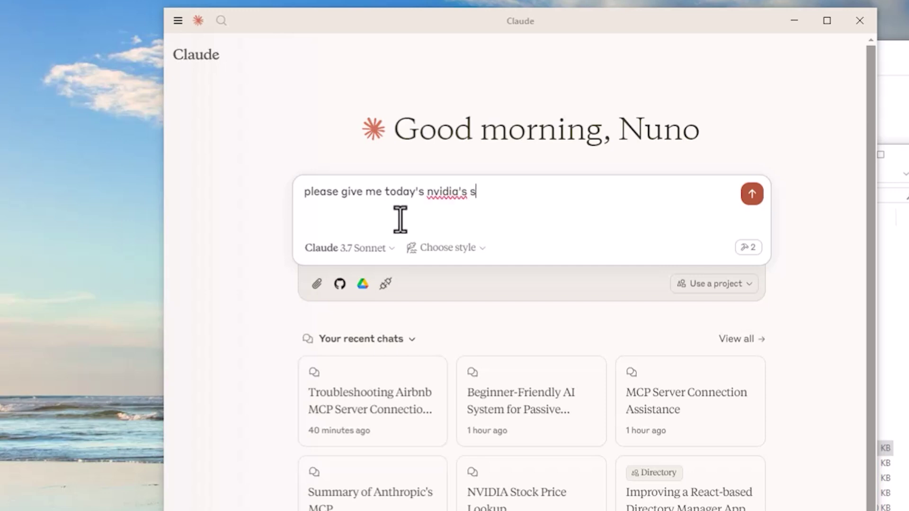
text(e)
key(Return)
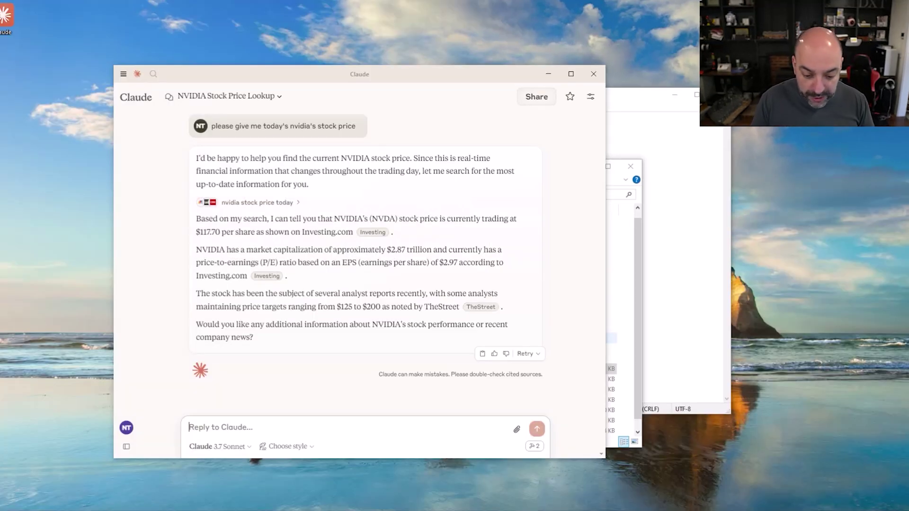
Switch back to the Brave Search README in the browser and open the main page of the modelcontextprotocol/servers repository
mouse_move(406, 510)
click(379, 498)
scroll(187, 142, up, 4)
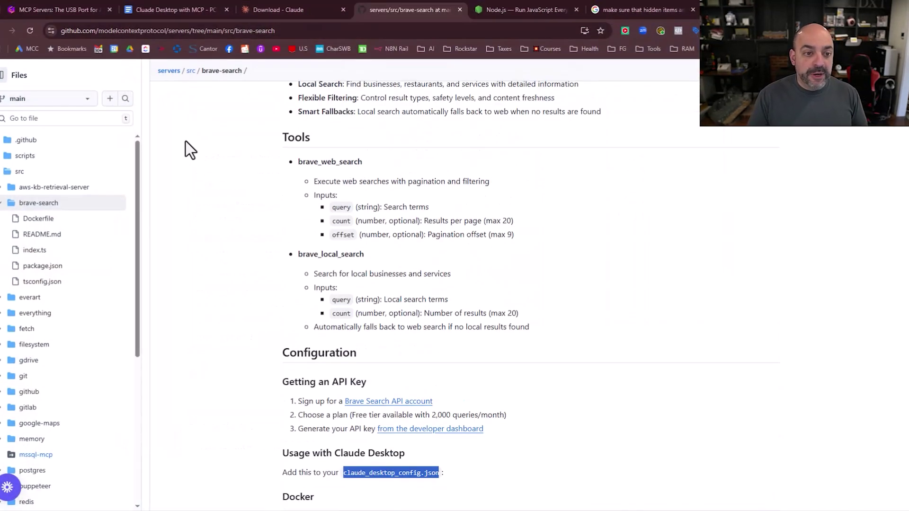
scroll(185, 141, up, 8)
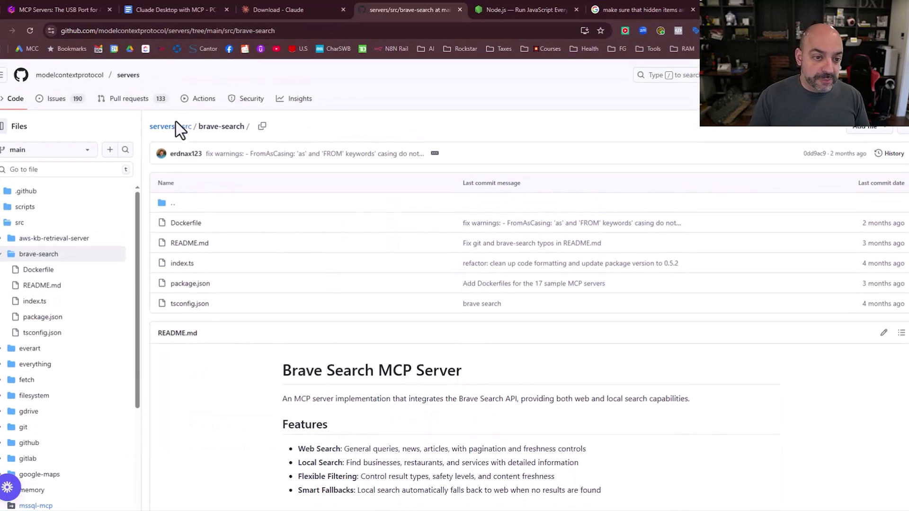
click(166, 126)
Look through the repository README's lists of reference servers, official integrations and community servers
scroll(337, 253, down, 3)
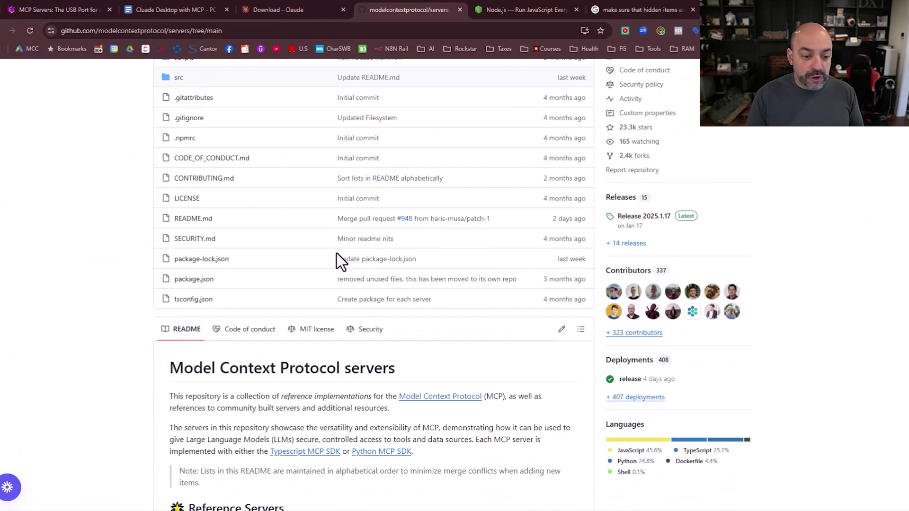
scroll(336, 254, down, 8)
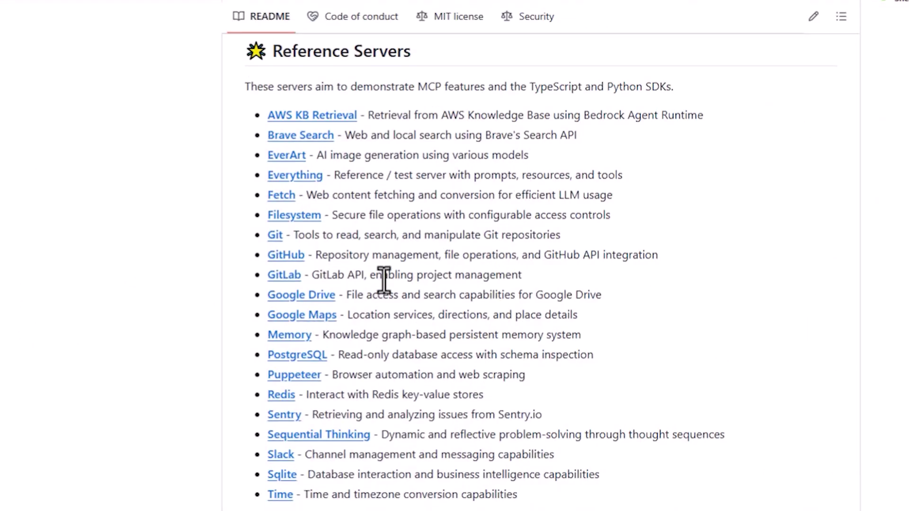
scroll(266, 253, down, 6)
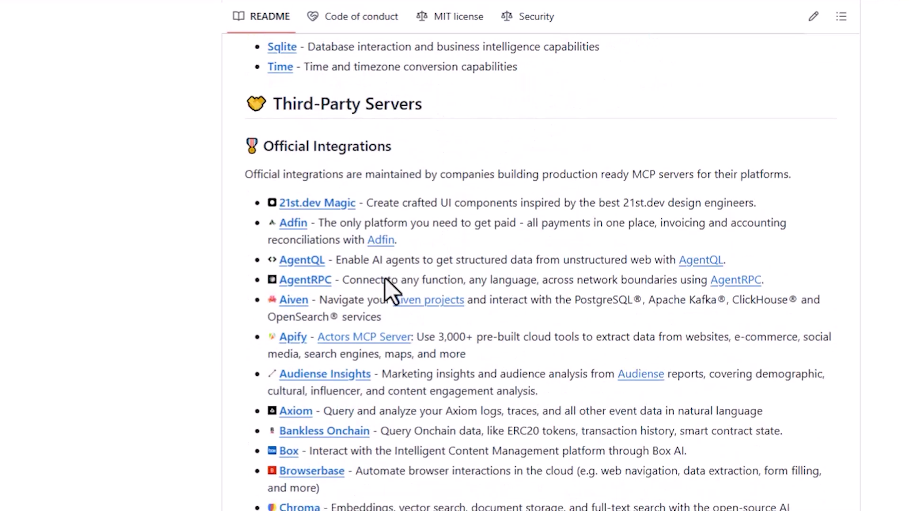
scroll(385, 278, down, 2)
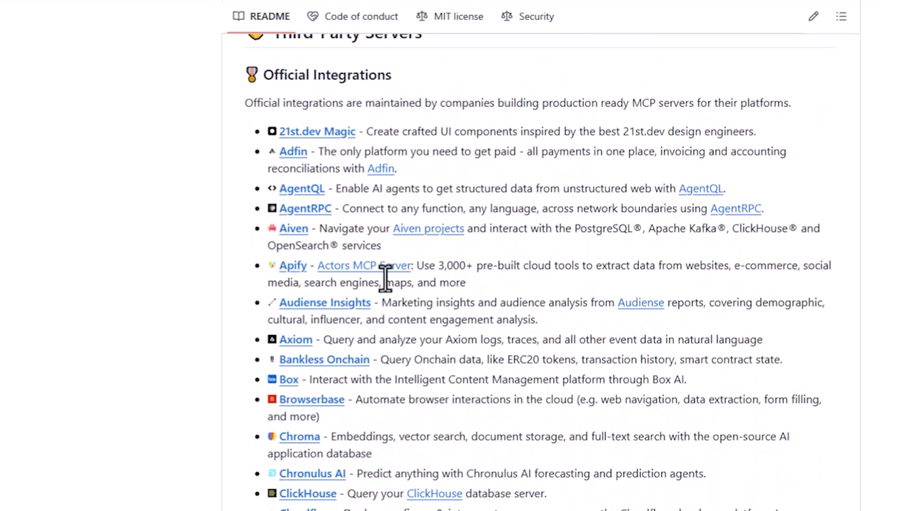
scroll(385, 280, down, 15)
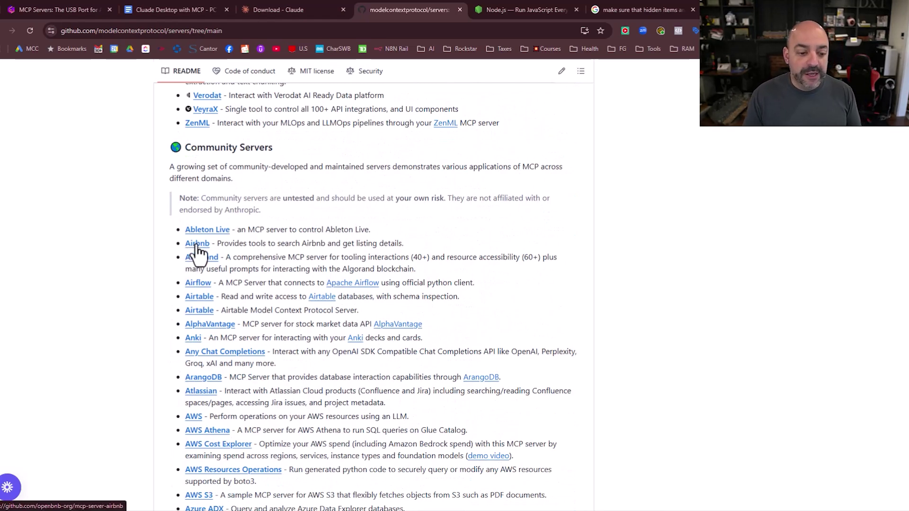
scroll(248, 244, down, 10)
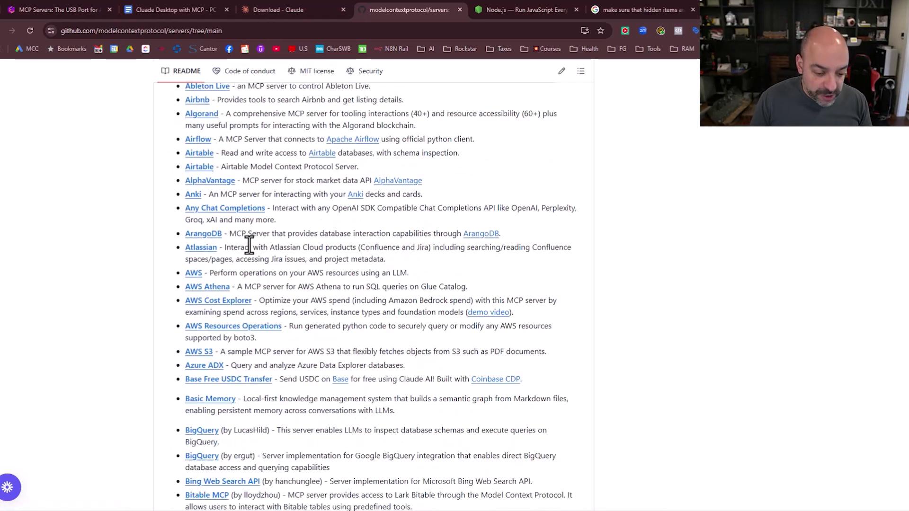
scroll(249, 244, down, 15)
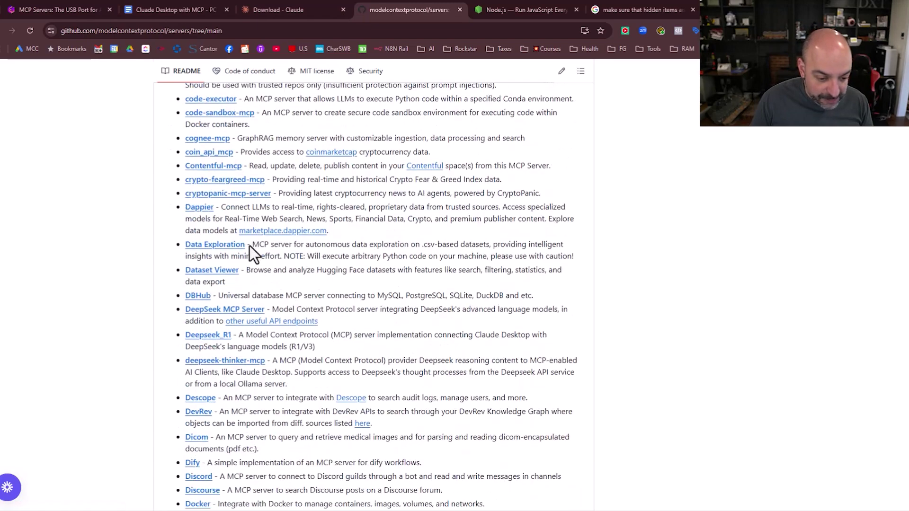
Find MCP Installer in the community servers list, open its repository, and copy the mcpServers configuration block from its README
scroll(249, 246, down, 12)
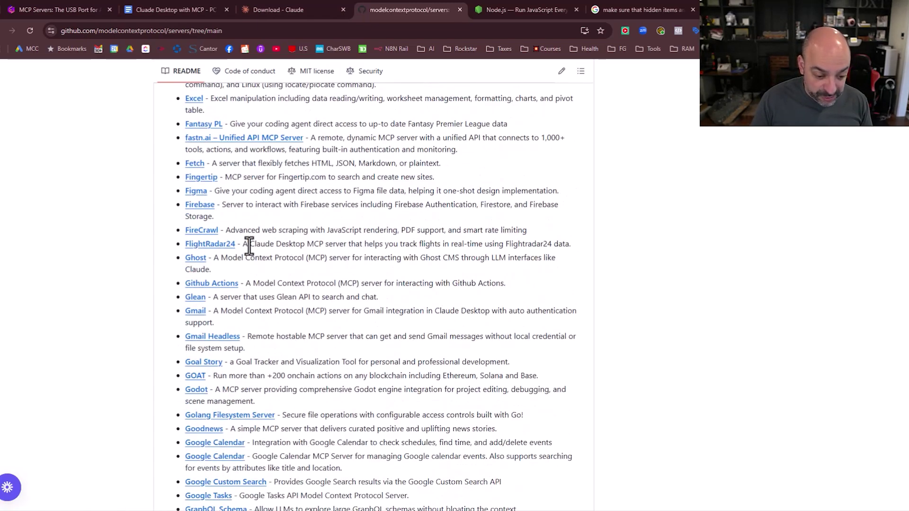
scroll(250, 247, down, 8)
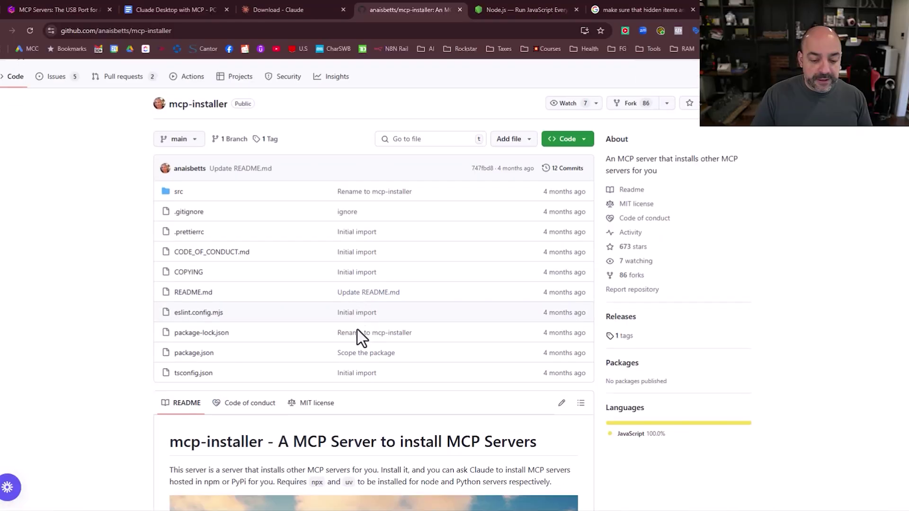
scroll(357, 332, down, 2)
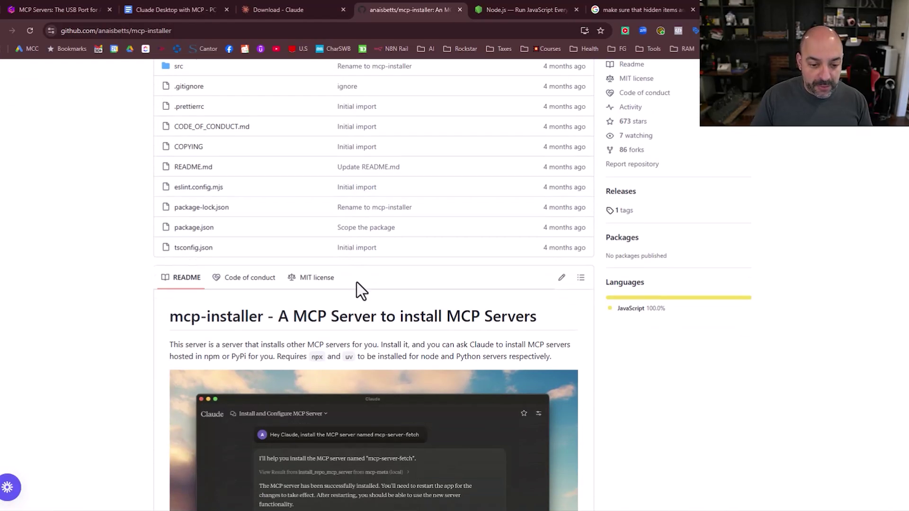
scroll(356, 282, down, 3)
scroll(356, 281, down, 5)
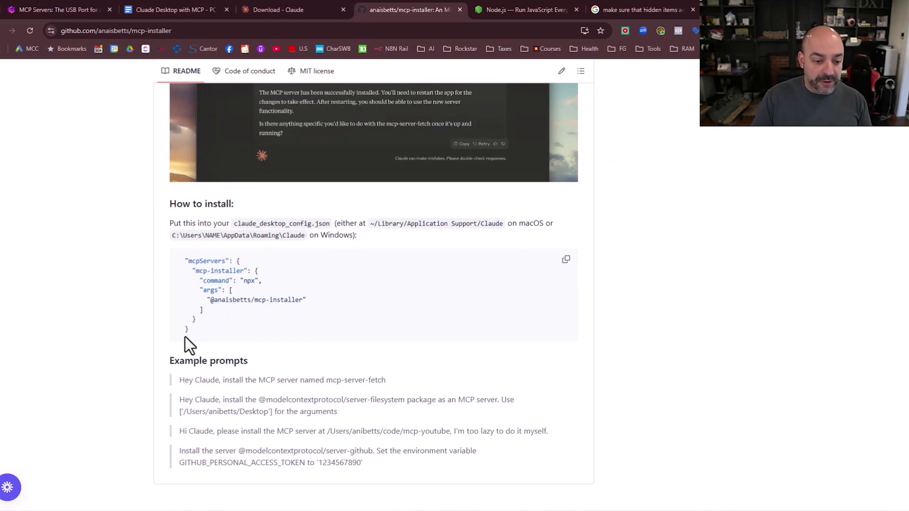
drag(189, 330, 180, 257)
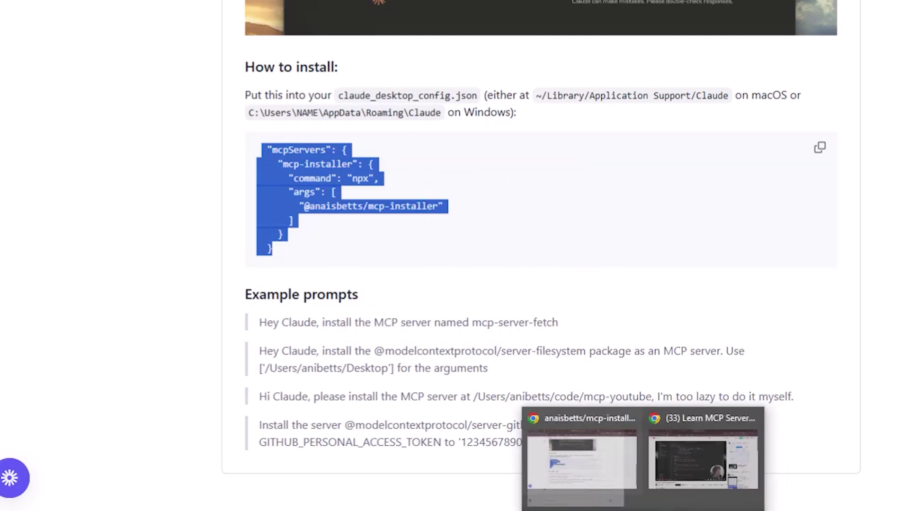
Switch to the Roaming\Claude folder in File Explorer and open claude_desktop_config.json with Notepad
click(240, 493)
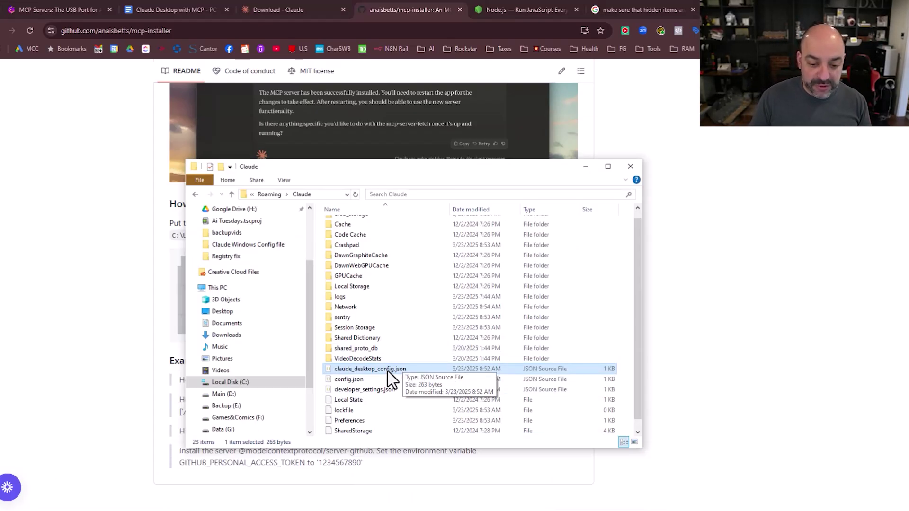
right_click(387, 371)
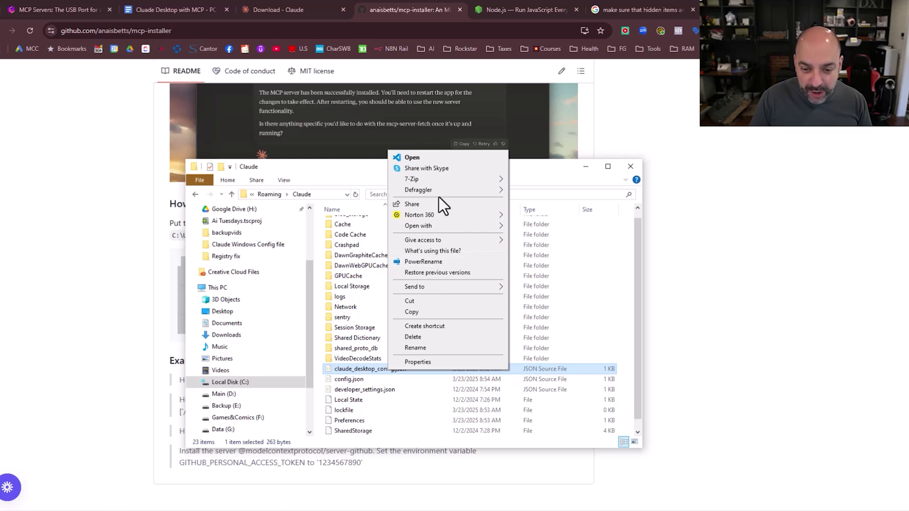
mouse_move(457, 228)
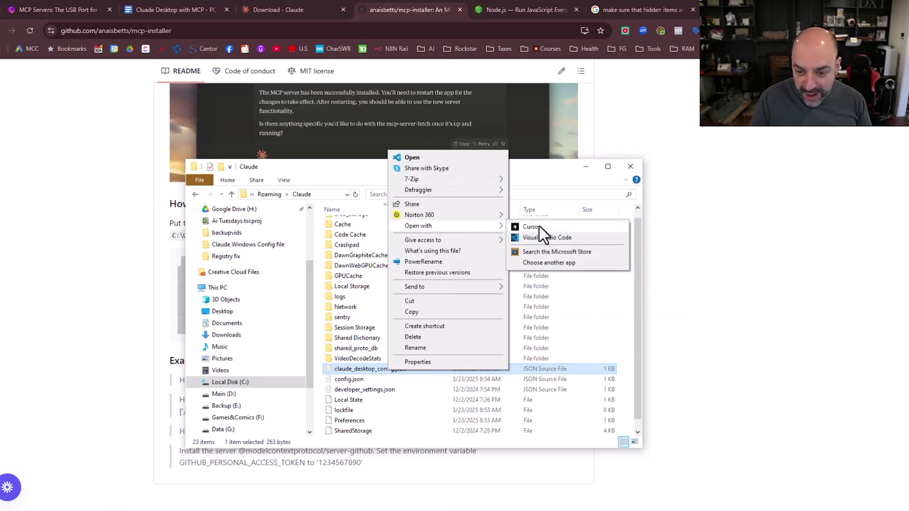
click(555, 263)
scroll(478, 277, down, 5)
scroll(478, 279, down, 1)
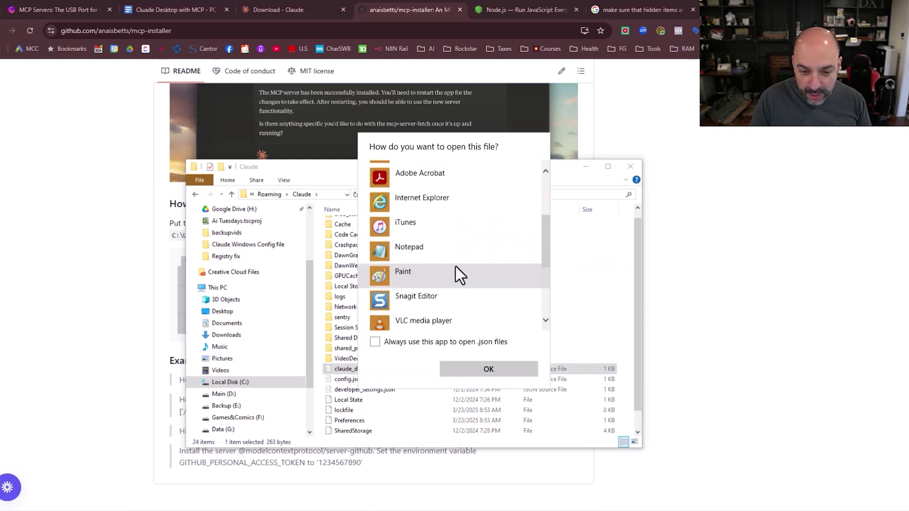
double_click(452, 256)
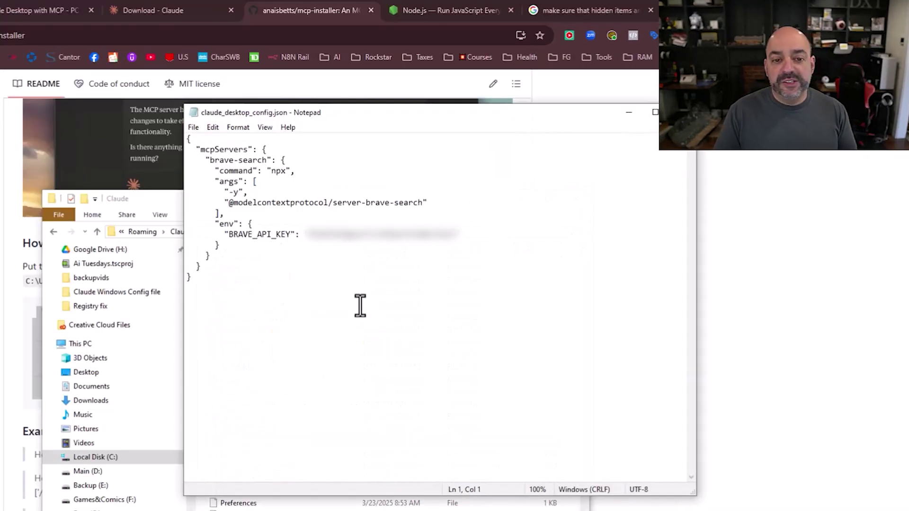
Paste the copied mcp-installer mcpServers block below the existing brave-search configuration in claude_desktop_config.json
click(216, 285)
key(Return)
text("mcpServers": {     "mcp-installer": {       "command": "npx",       "args": [         "@anaisbetts/mcp-installer"       ]     }   })
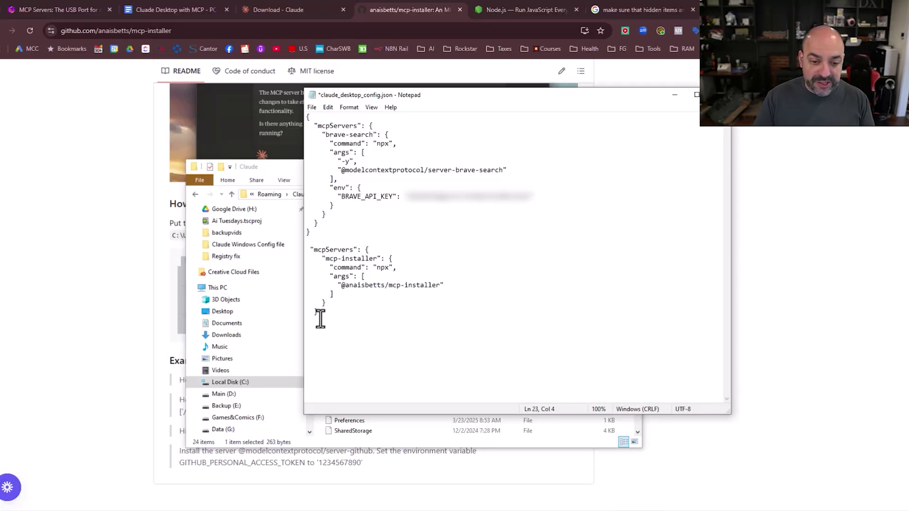
Copy the entire configuration, including the Brave API key, and send it to Claude with a request to help fix the file
drag(320, 319, 297, 86)
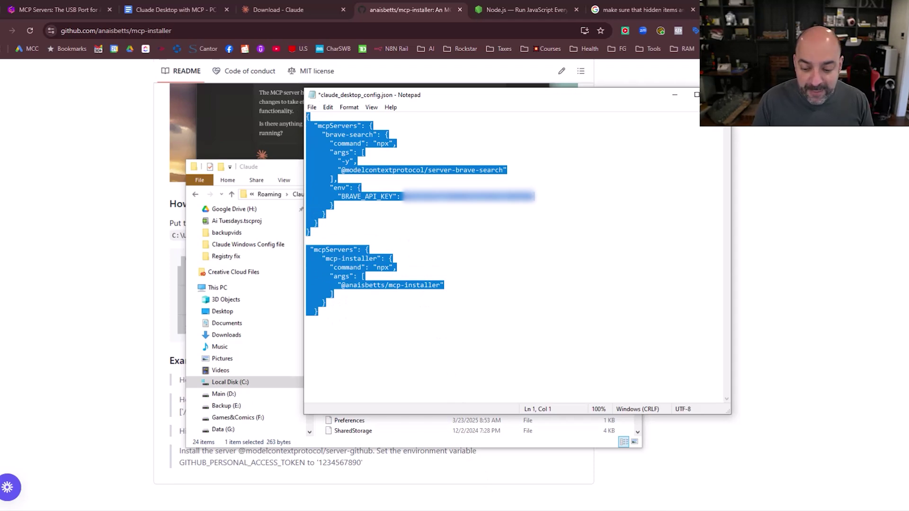
key(alt+Tab)
click(290, 426)
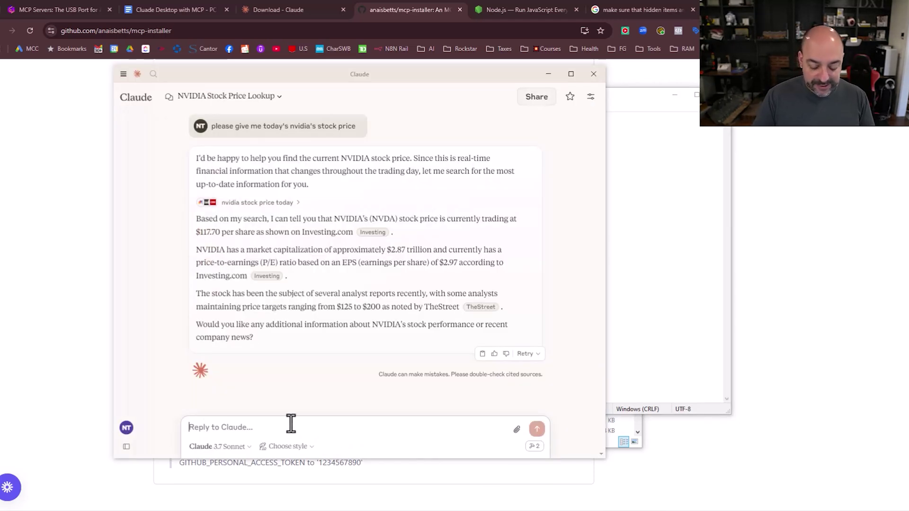
text(hey please help me fix this f)
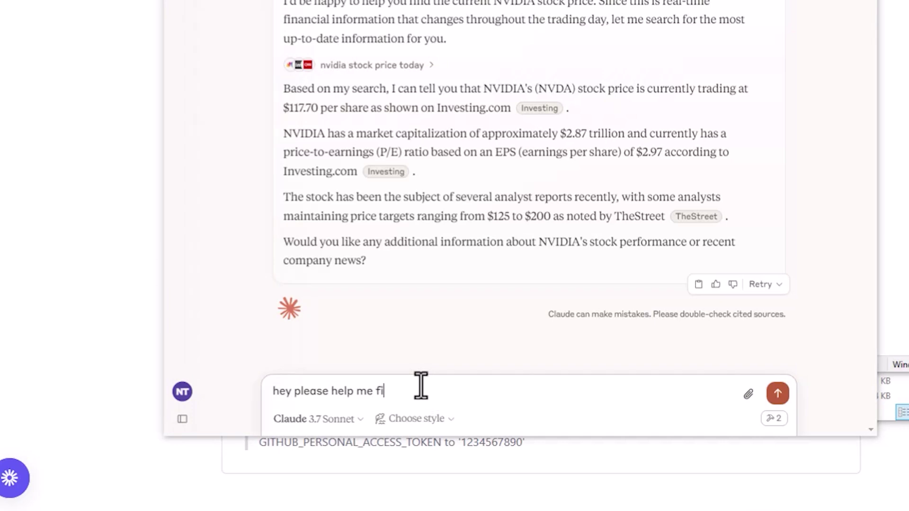
key(ctrl+v)
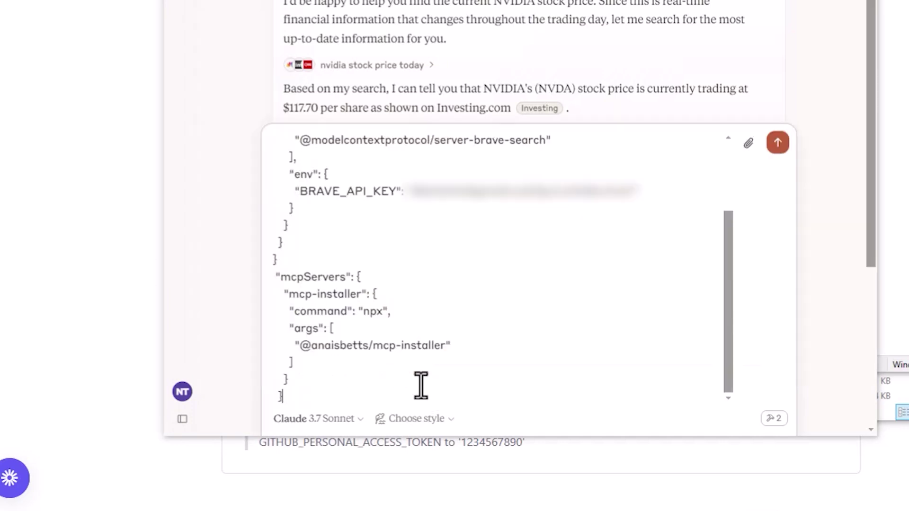
key(Return)
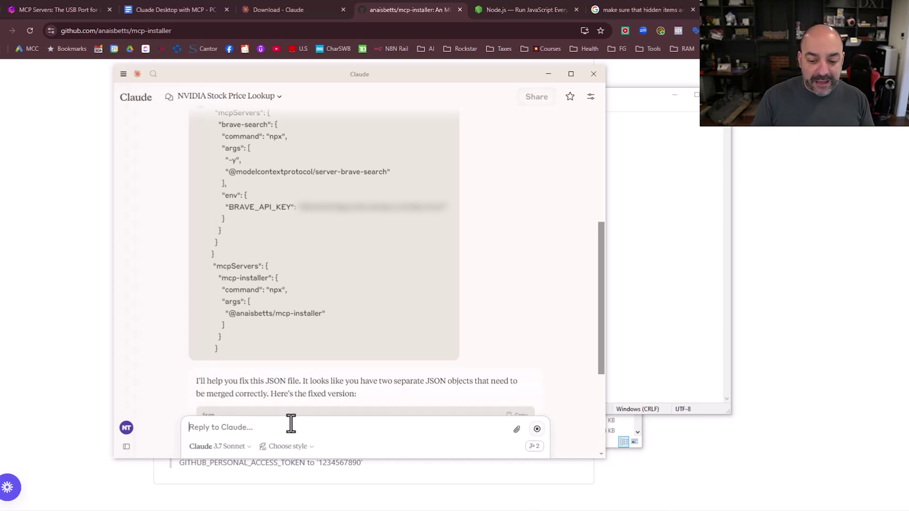
Copy Claude's merged JSON and replace the whole content of claude_desktop_config.json with it, including the Brave API key
scroll(403, 312, down, 4)
drag(218, 409, 181, 187)
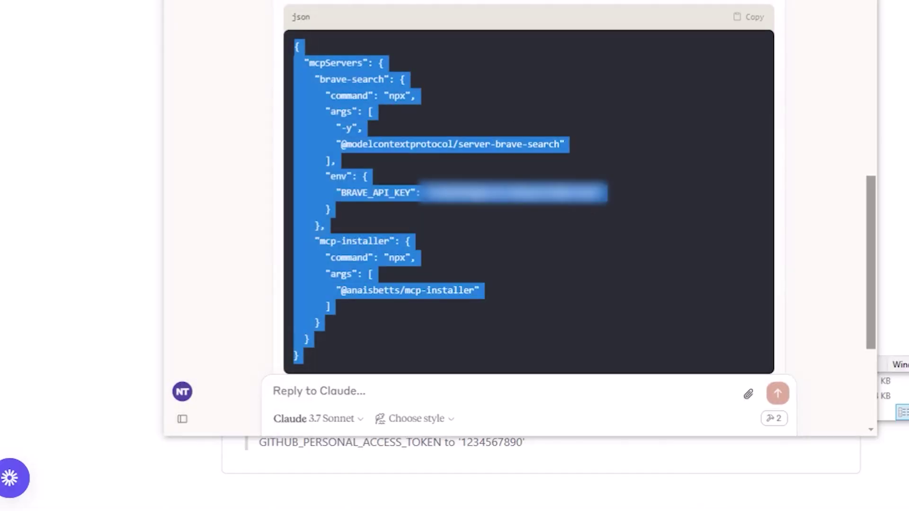
click(720, 426)
click(375, 220)
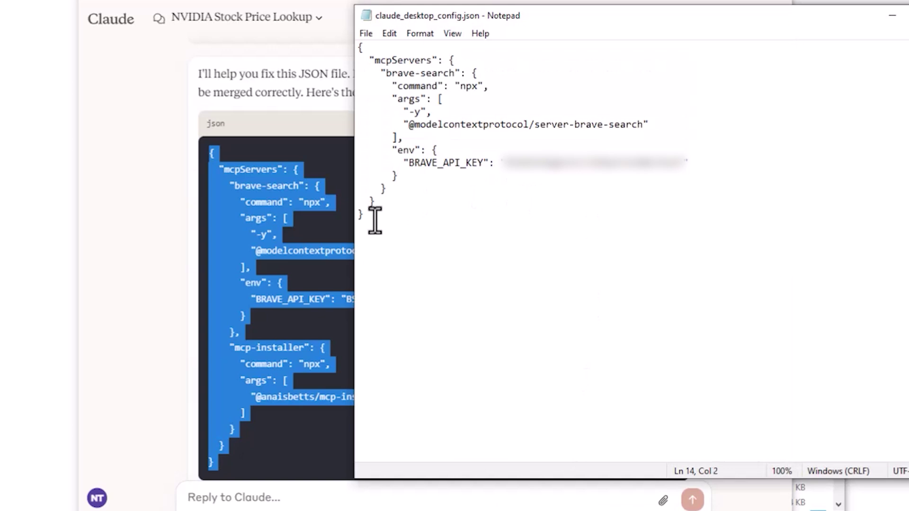
drag(375, 221, 329, 54)
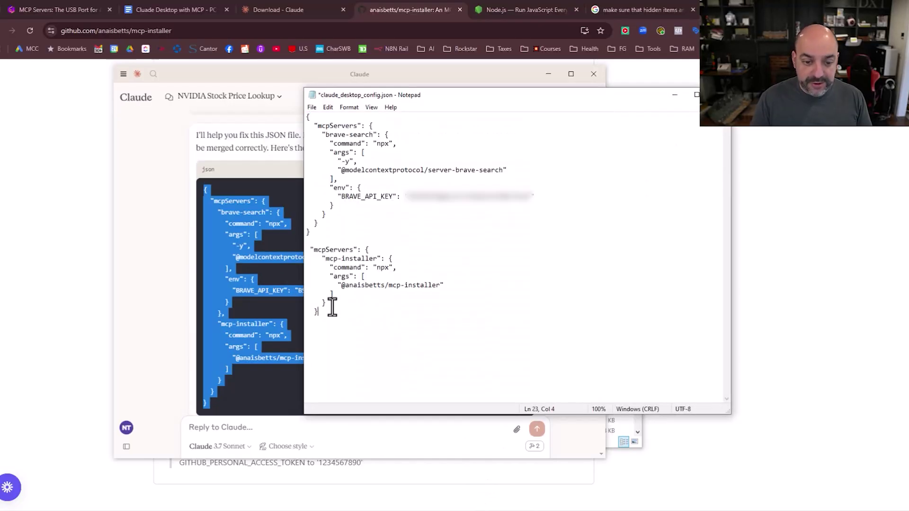
key(ctrl+a)
key(ctrl+v)
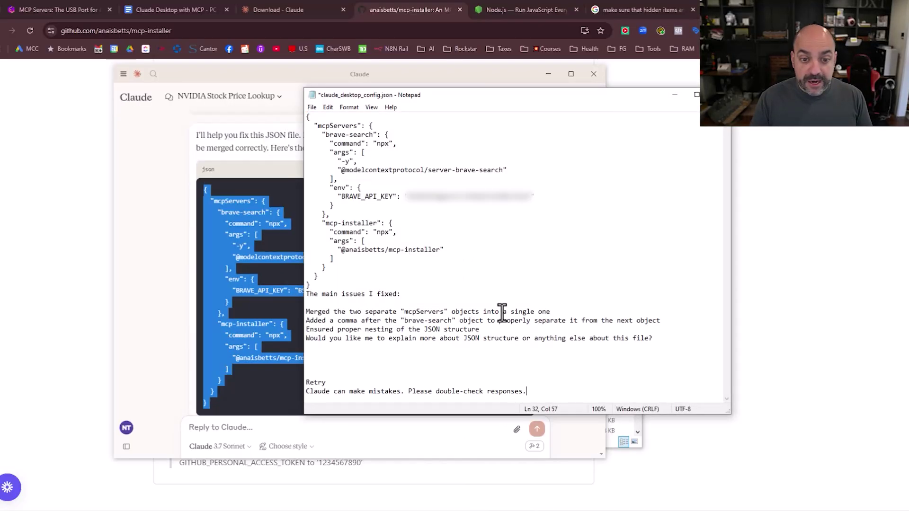
Delete Claude's explanatory text below the JSON's final closing brace and save claude_desktop_config.json
drag(524, 391, 311, 296)
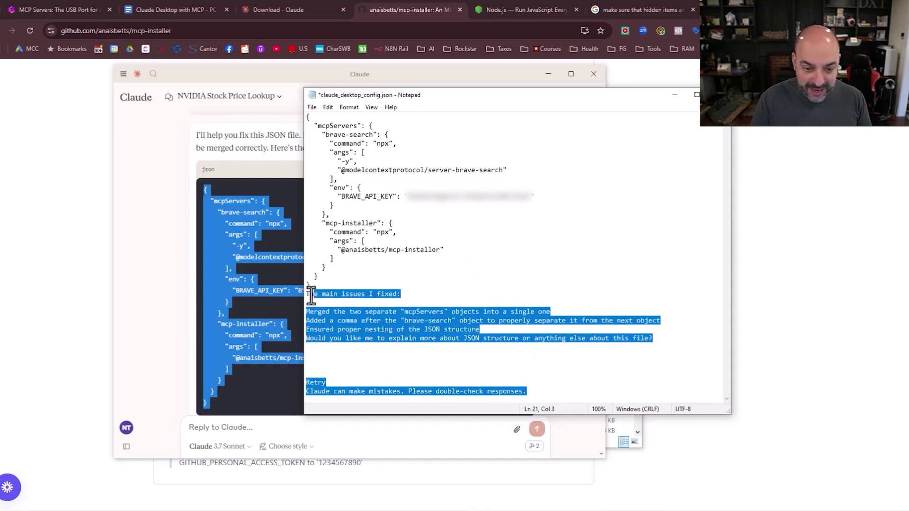
key(Delete)
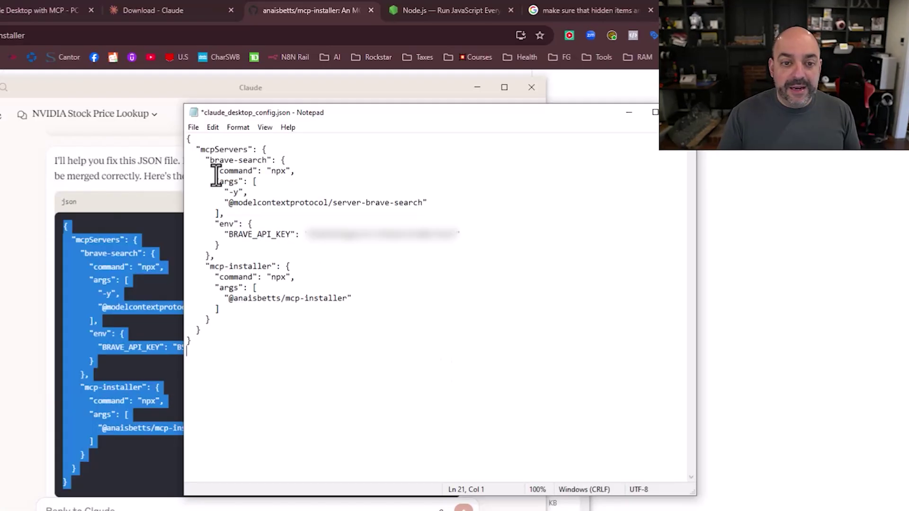
click(312, 107)
click(341, 149)
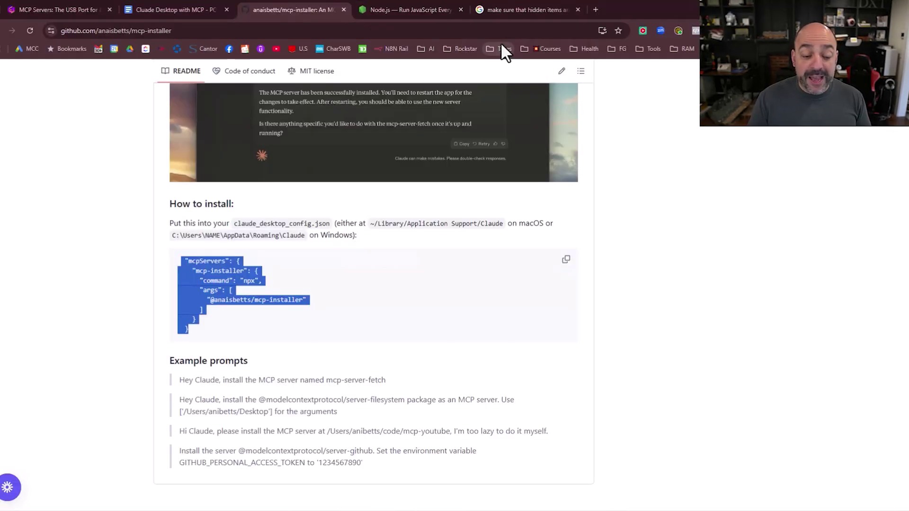
scroll(401, 278, up, 5)
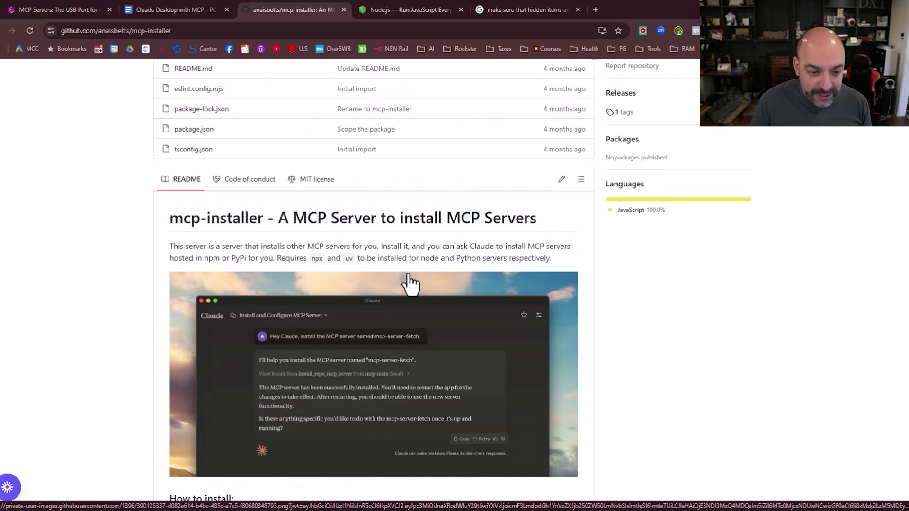
scroll(410, 283, down, 3)
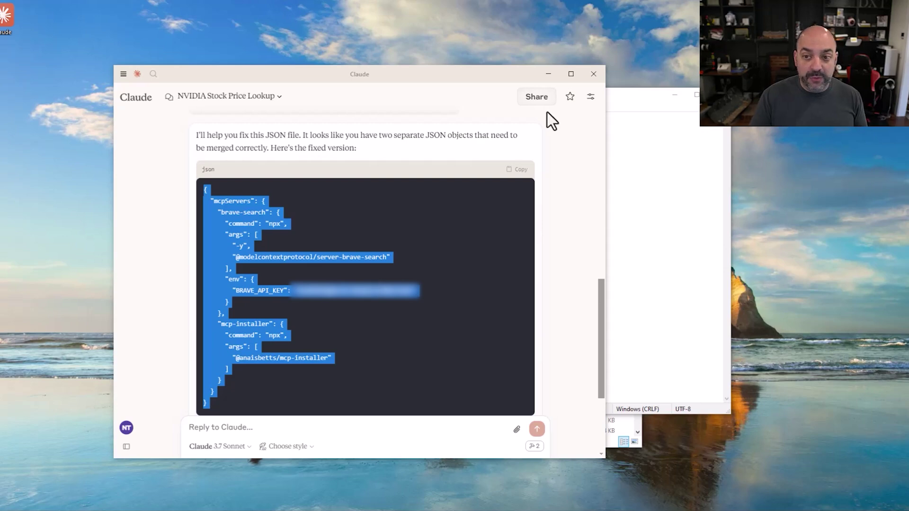
Close the Claude window, quit its background process from the Windows notification area, and relaunch Claude Desktop
click(595, 76)
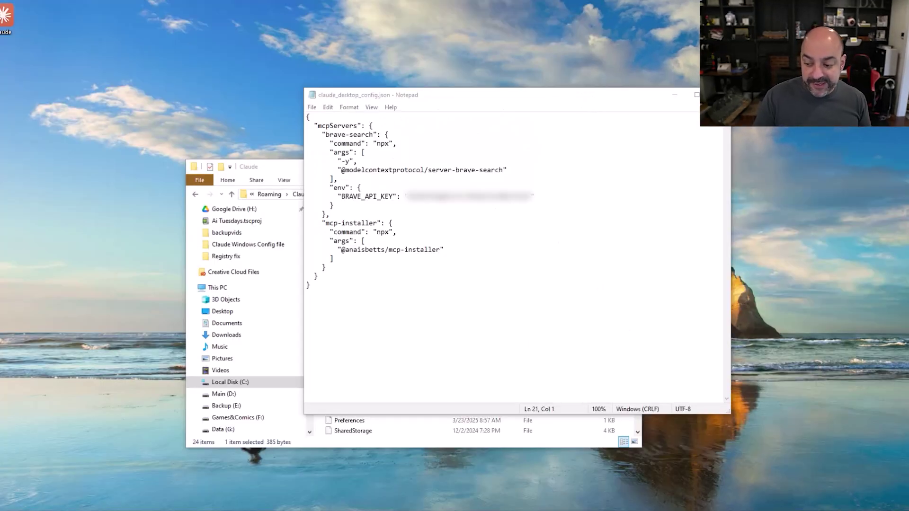
click(853, 510)
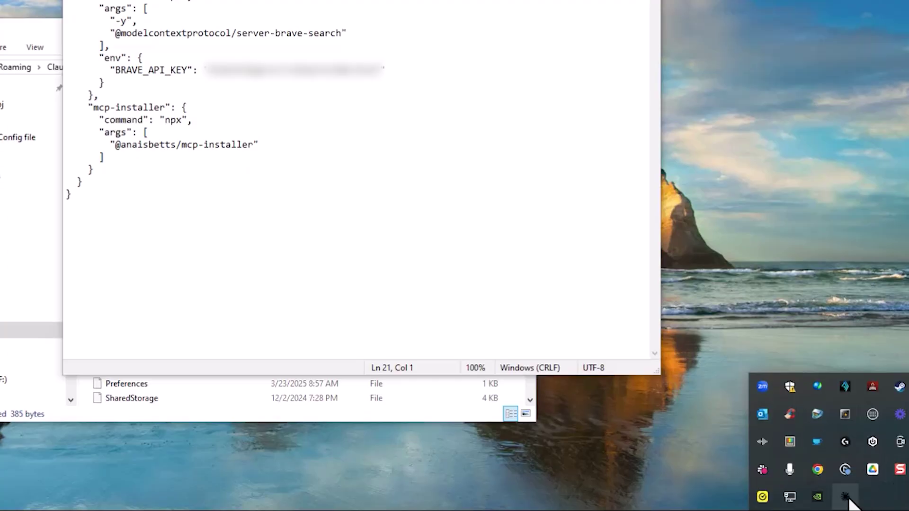
right_click(864, 499)
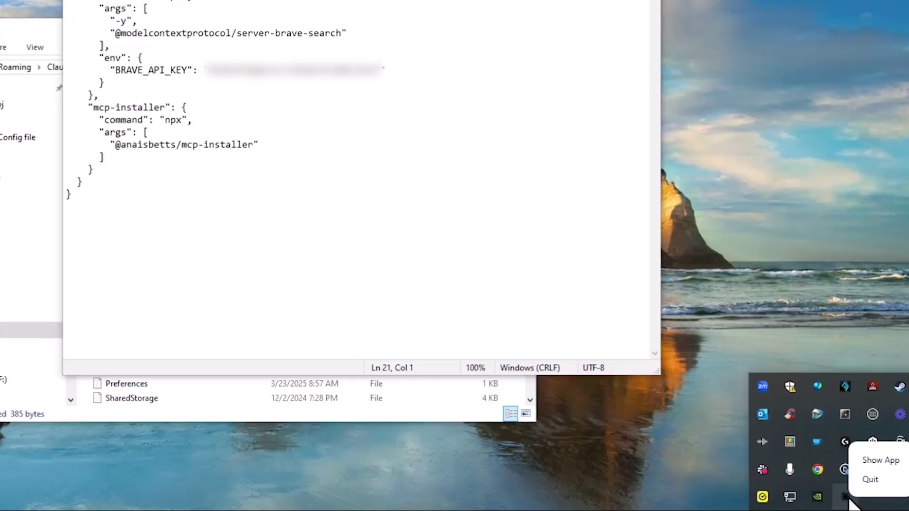
click(876, 480)
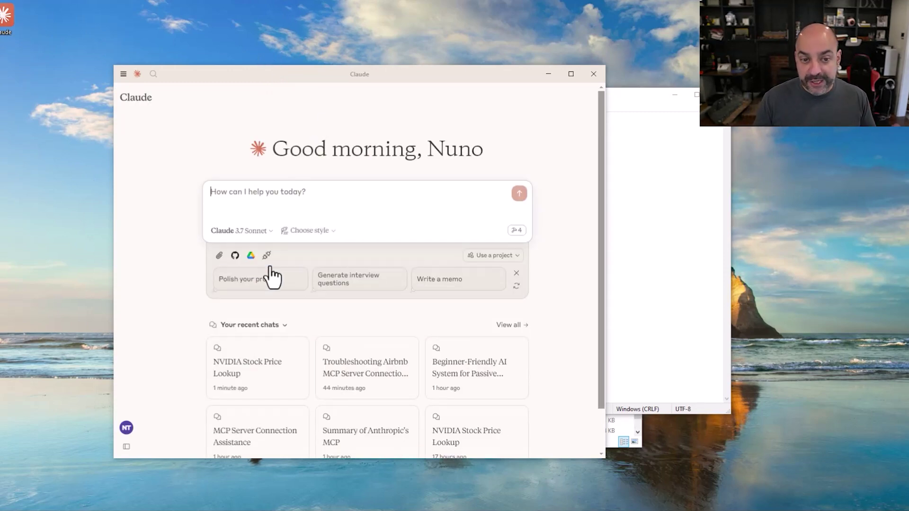
Check the list of installed MCP servers in Claude and close it
click(267, 255)
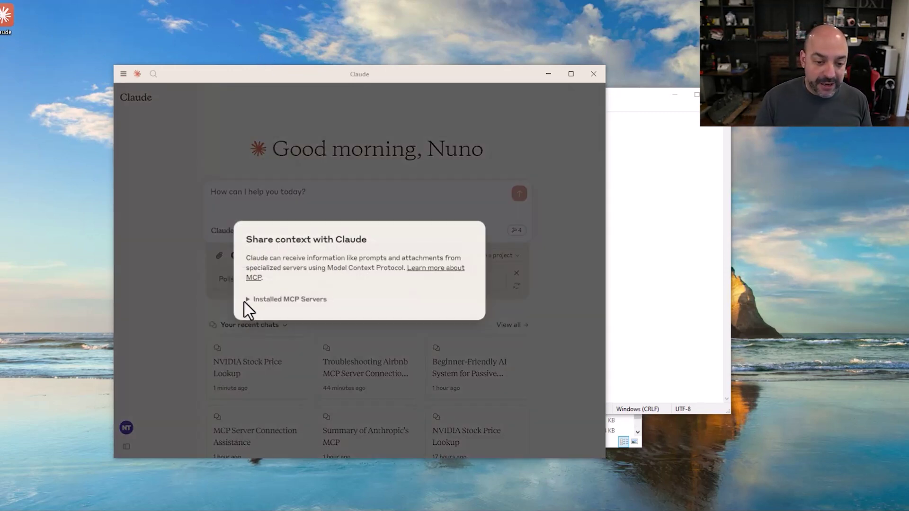
click(248, 300)
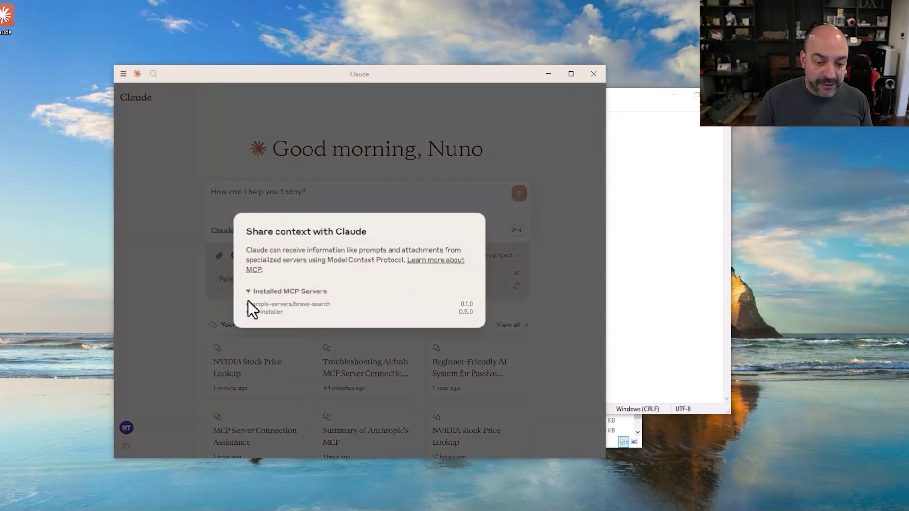
click(442, 203)
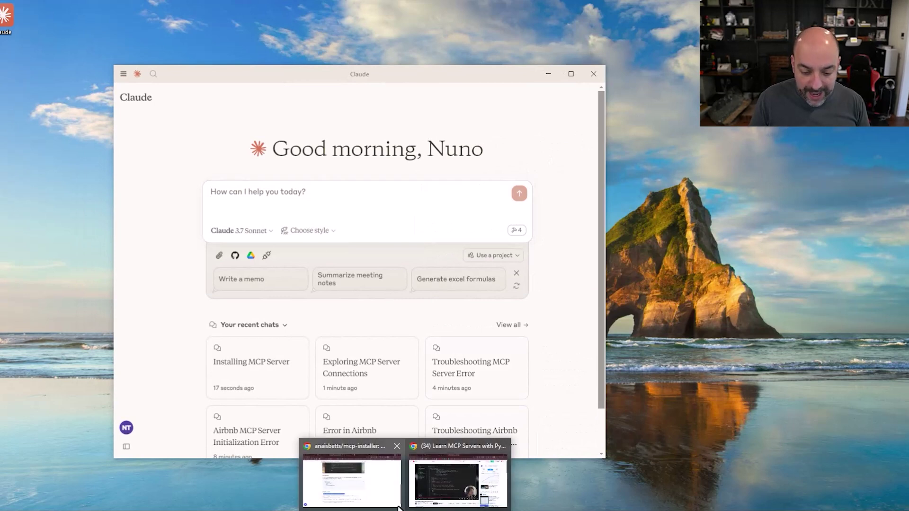
Switch back to the browser, return from the mcp-installer page to the modelcontextprotocol/servers repository, and look through its community servers
click(350, 473)
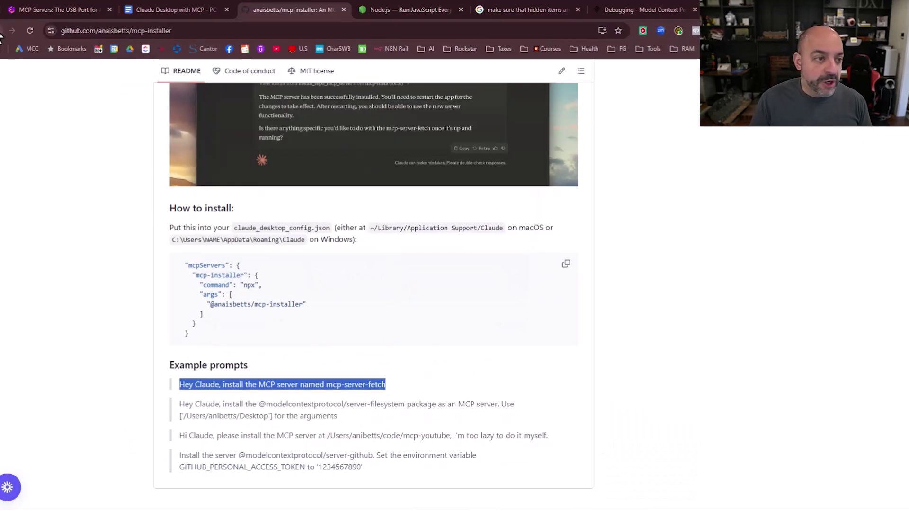
click(2, 31)
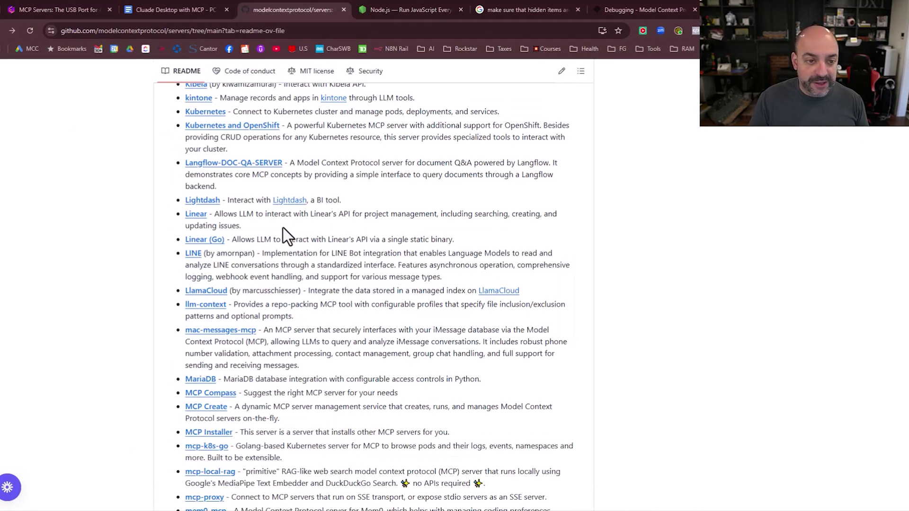
scroll(283, 228, up, 20)
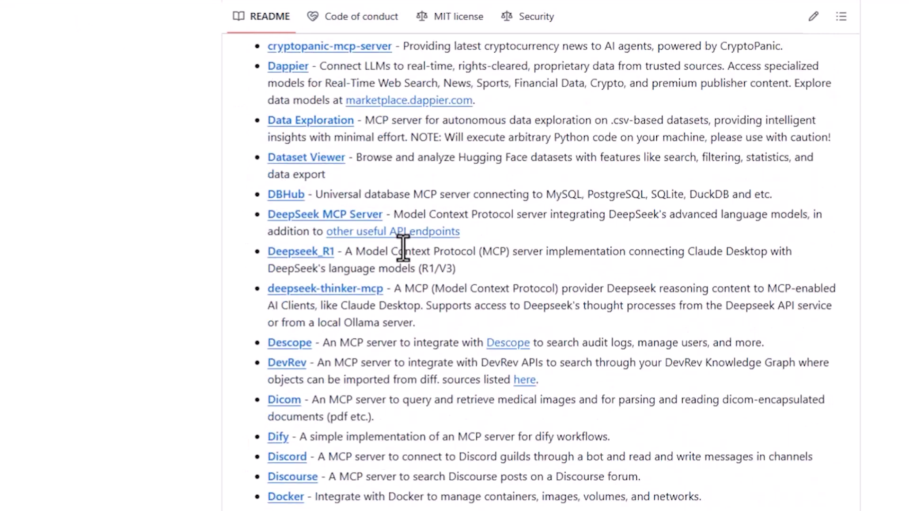
Open the Airbnb server from the community servers list and look through its README down to the Claude Desktop setup section
scroll(402, 248, up, 10)
click(288, 128)
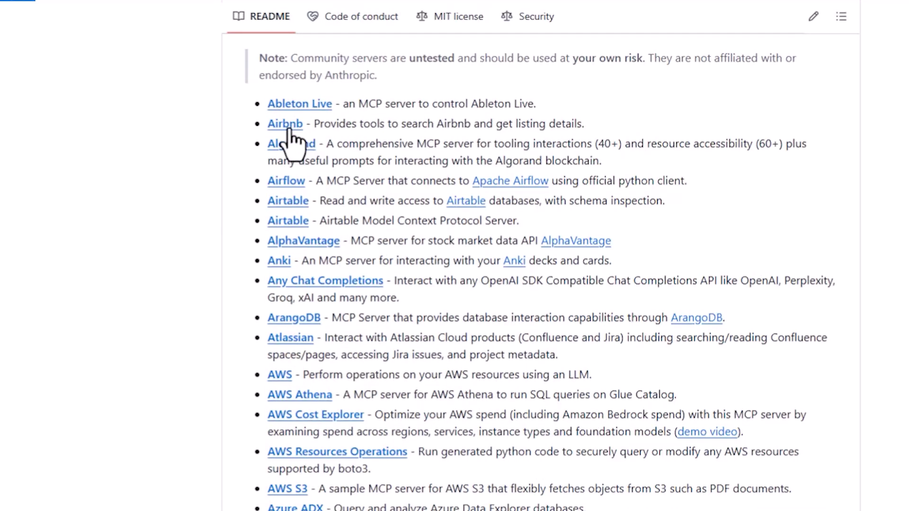
scroll(365, 178, down, 8)
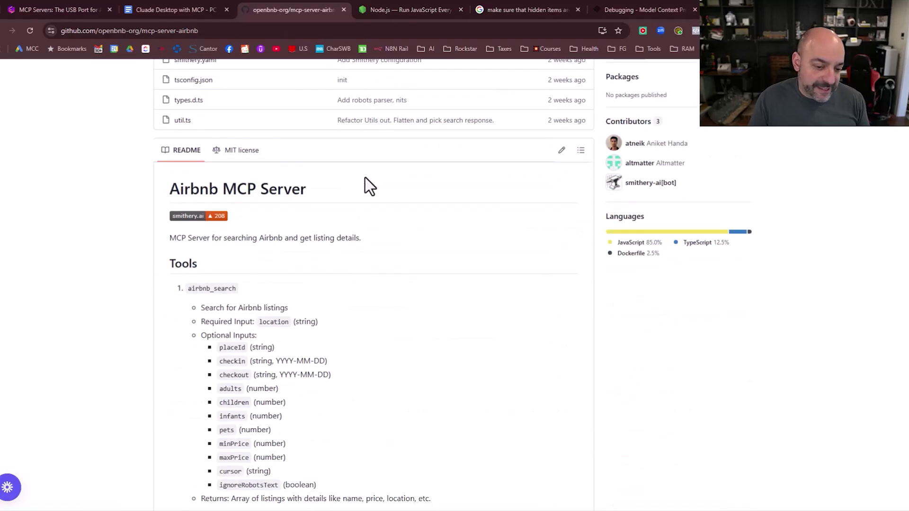
scroll(365, 177, down, 4)
scroll(350, 187, up, 4)
scroll(279, 274, down, 5)
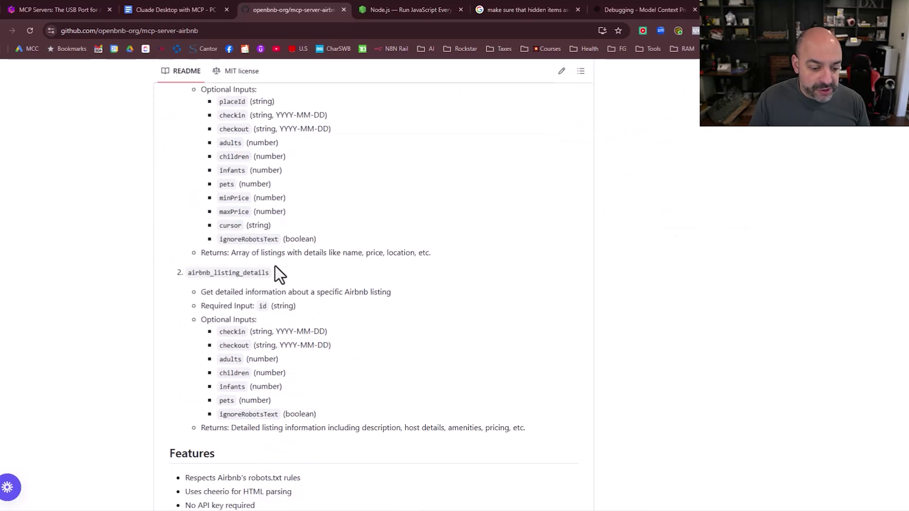
scroll(279, 273, down, 7)
scroll(259, 265, down, 2)
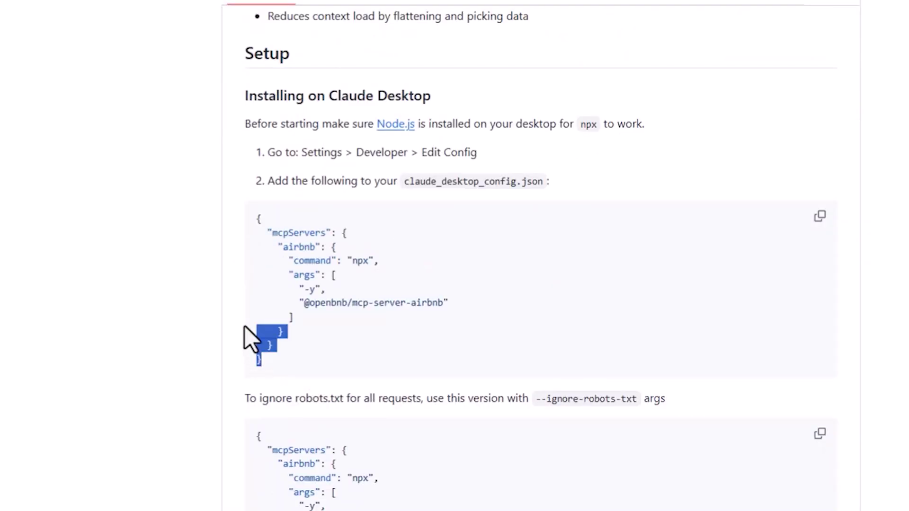
Copy the complete airbnb mcpServers JSON block from the Installing on Claude Desktop instructions
drag(245, 326, 249, 220)
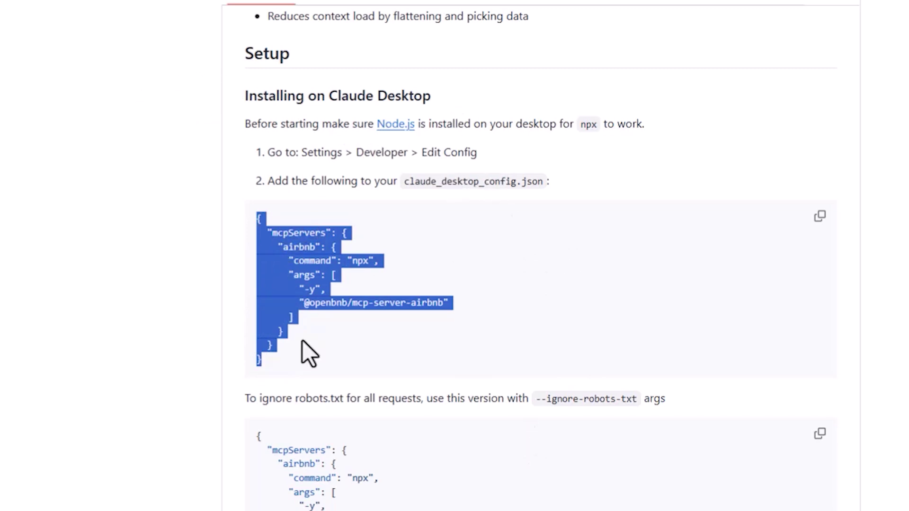
right_click(298, 263)
click(312, 284)
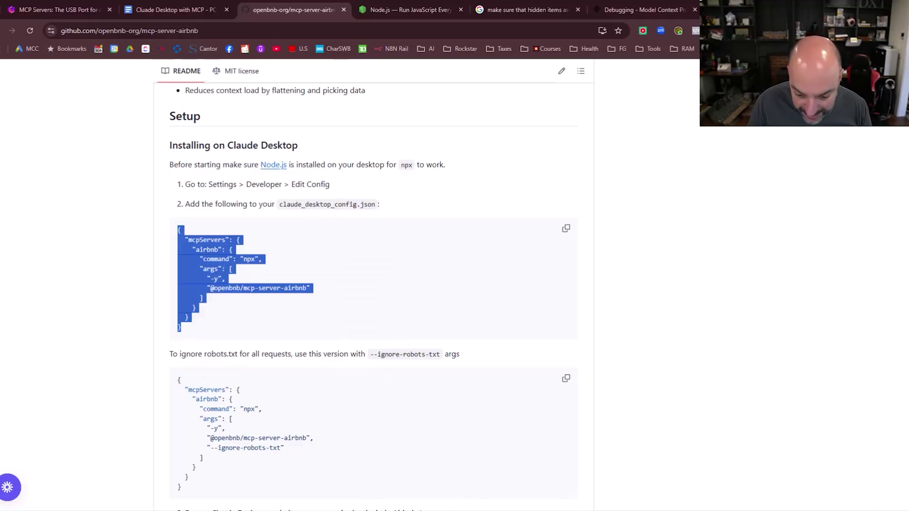
Close the open Downloads and logs folder windows and open a new File Explorer window
click(106, 499)
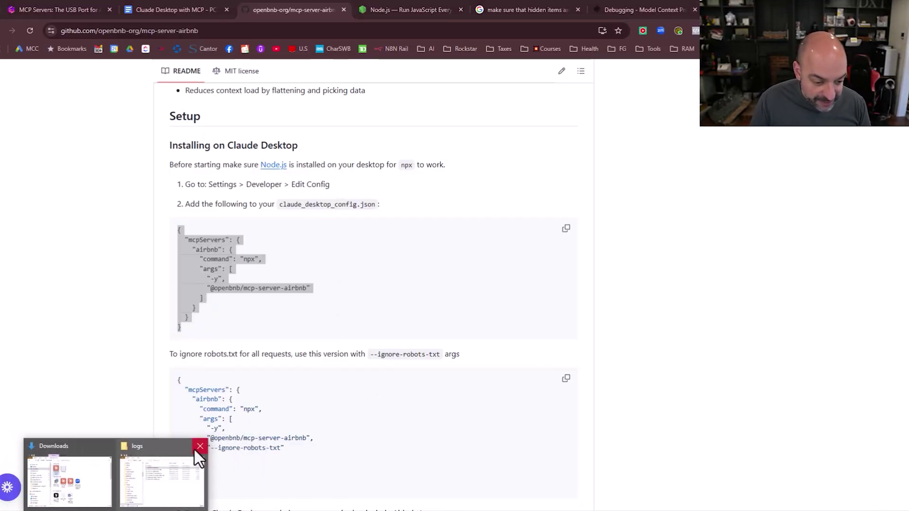
click(194, 447)
click(152, 447)
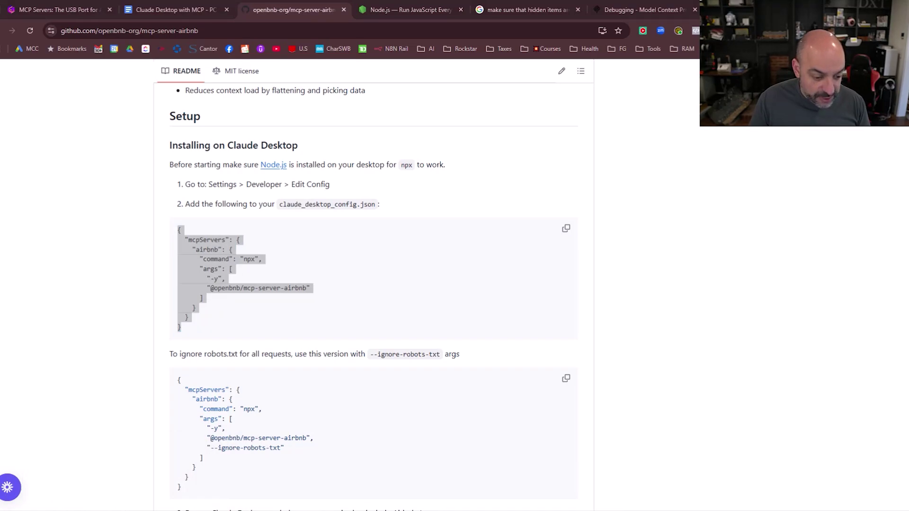
key(super+e)
key(super+s)
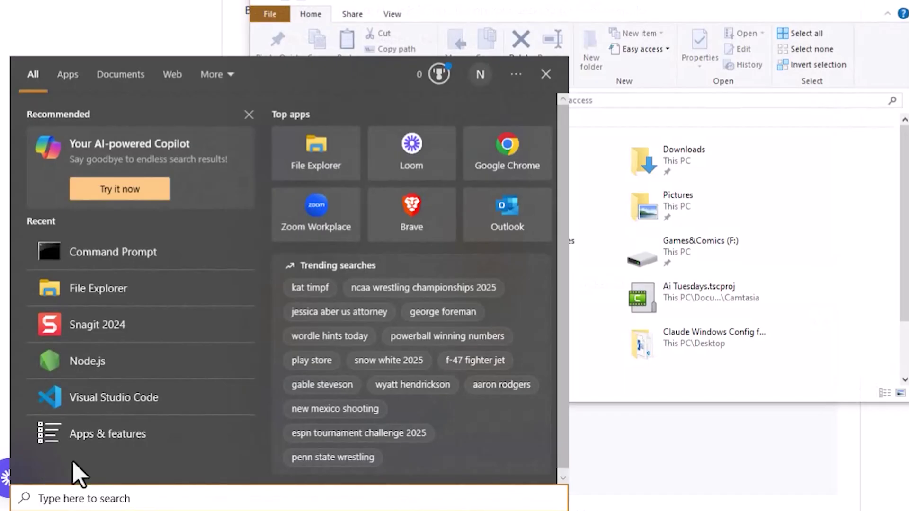
text(filwe)
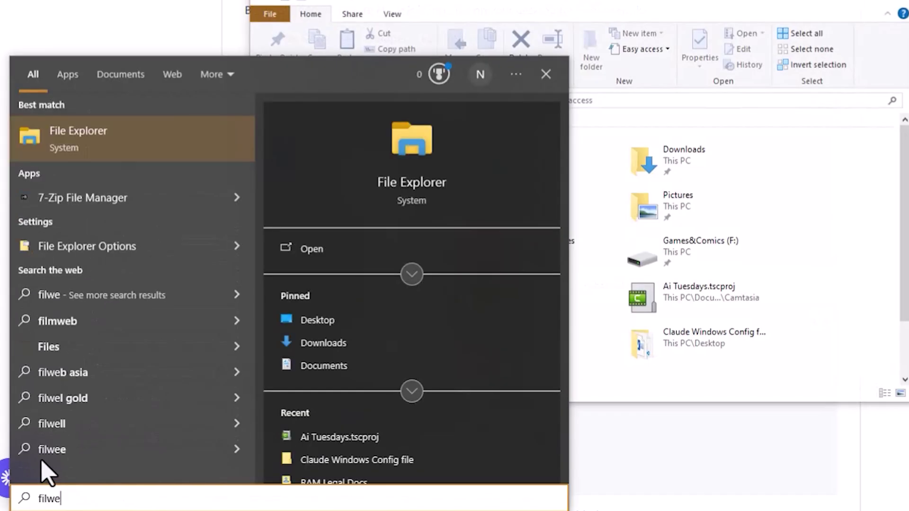
click(110, 151)
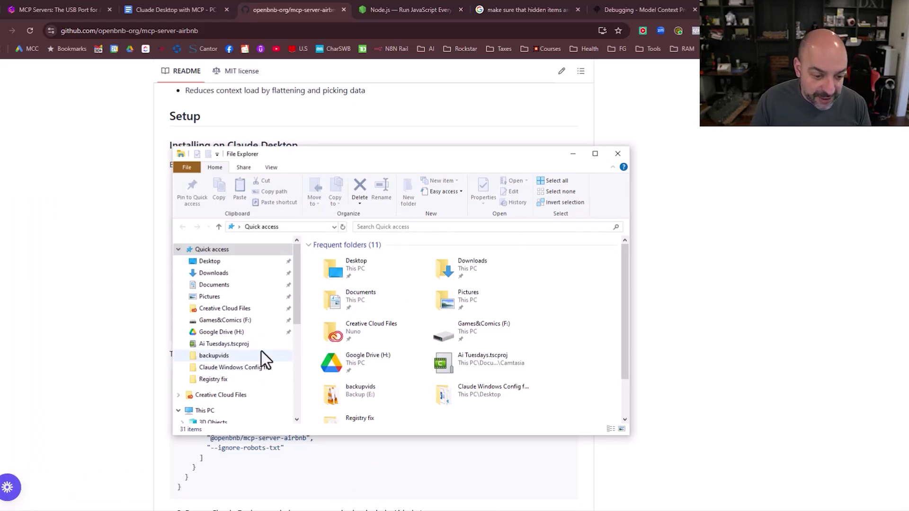
Browse from the C: drive through Users and the user's own folder into AppData
scroll(244, 348, down, 1)
scroll(227, 379, down, 3)
click(246, 374)
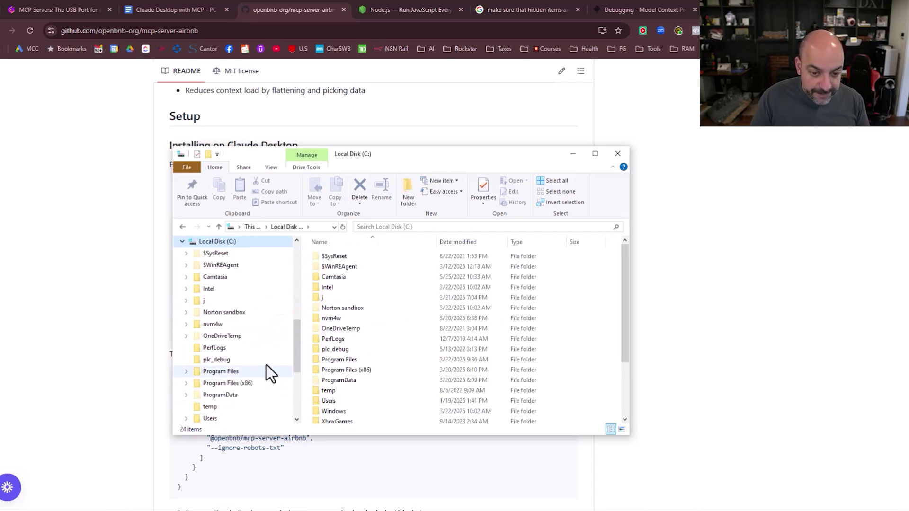
scroll(388, 294, down, 1)
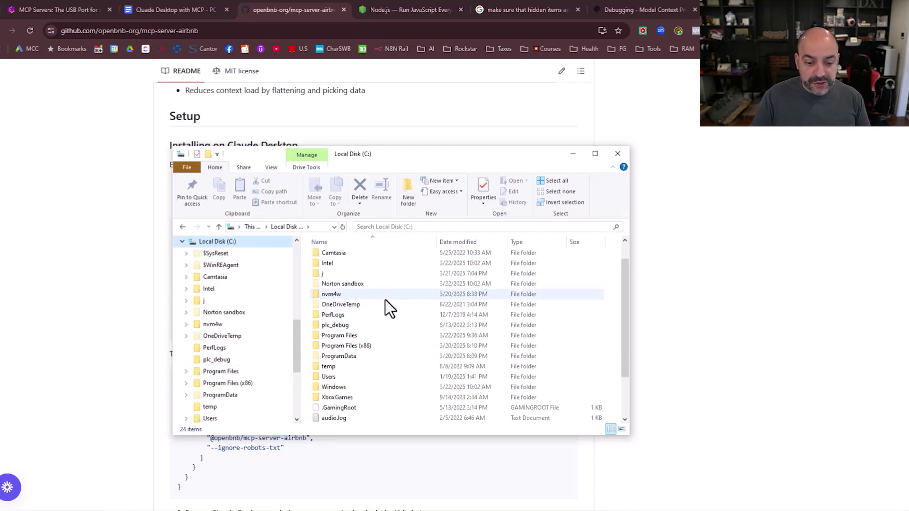
double_click(363, 377)
double_click(337, 266)
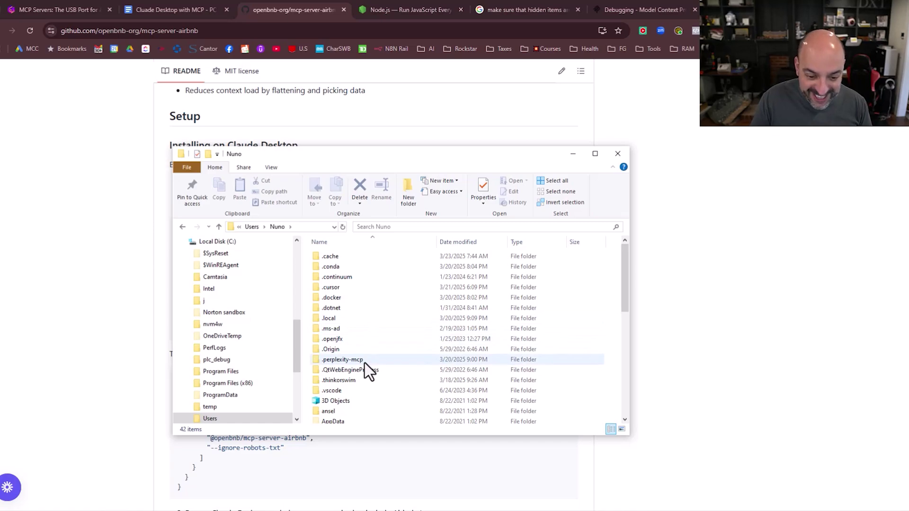
scroll(364, 364, down, 1)
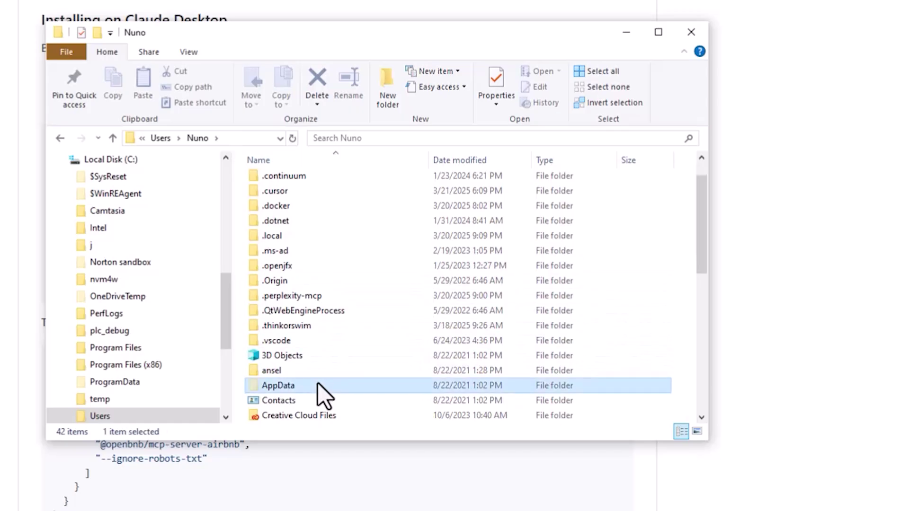
double_click(361, 397)
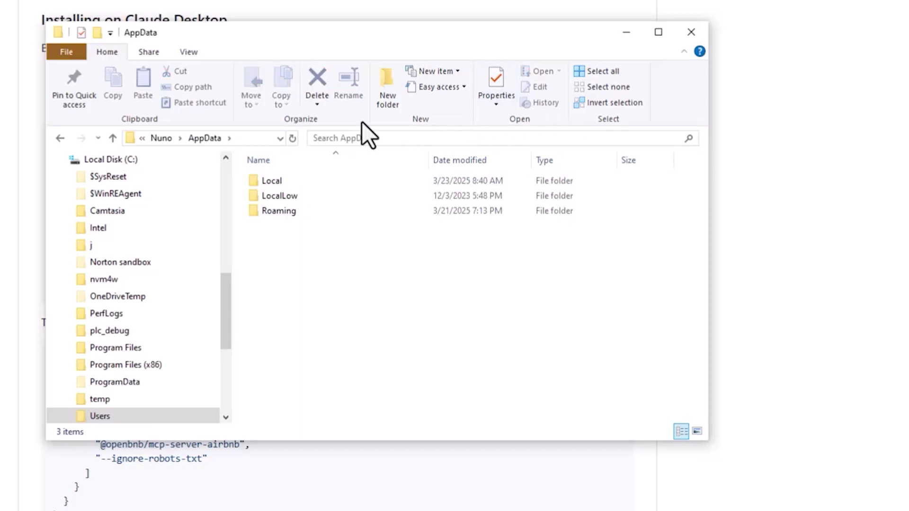
Check the hidden items setting, go into Roaming\Claude, and open claude_desktop_config.json in the code editor
click(195, 54)
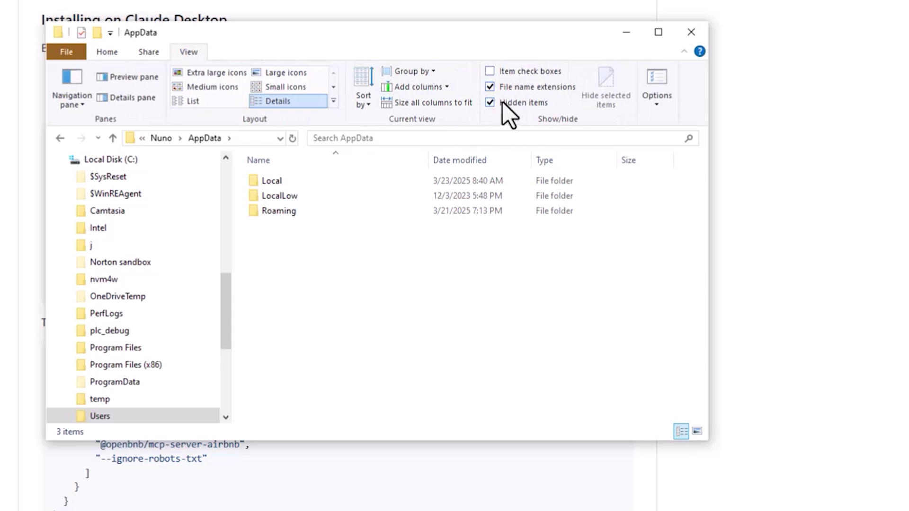
click(107, 52)
double_click(263, 213)
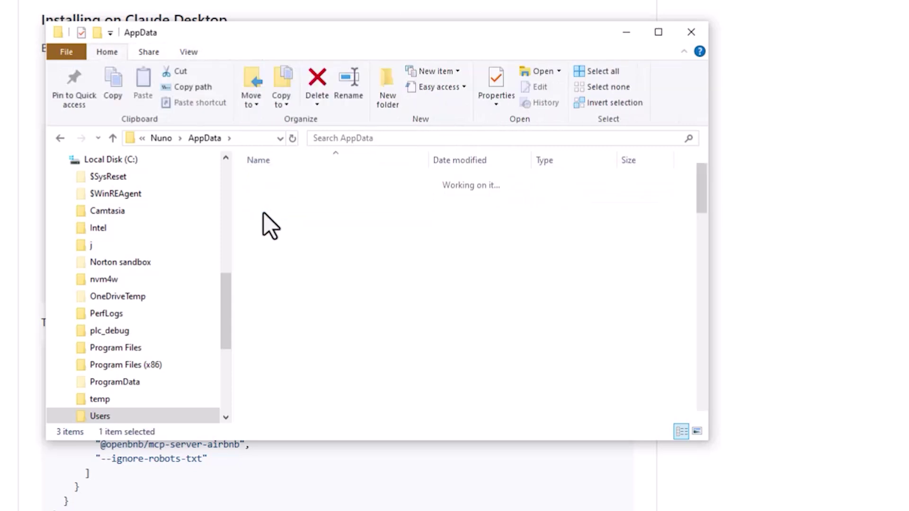
scroll(320, 382, down, 8)
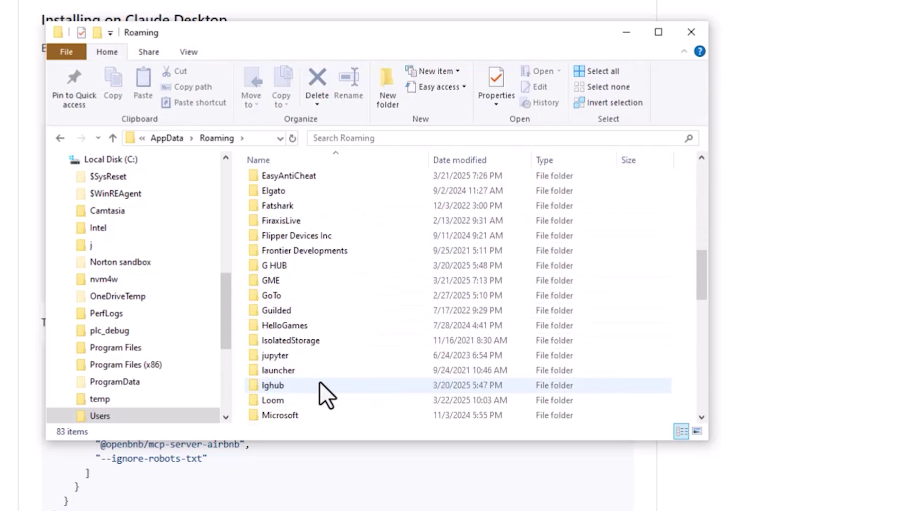
scroll(320, 382, down, 10)
scroll(319, 382, up, 16)
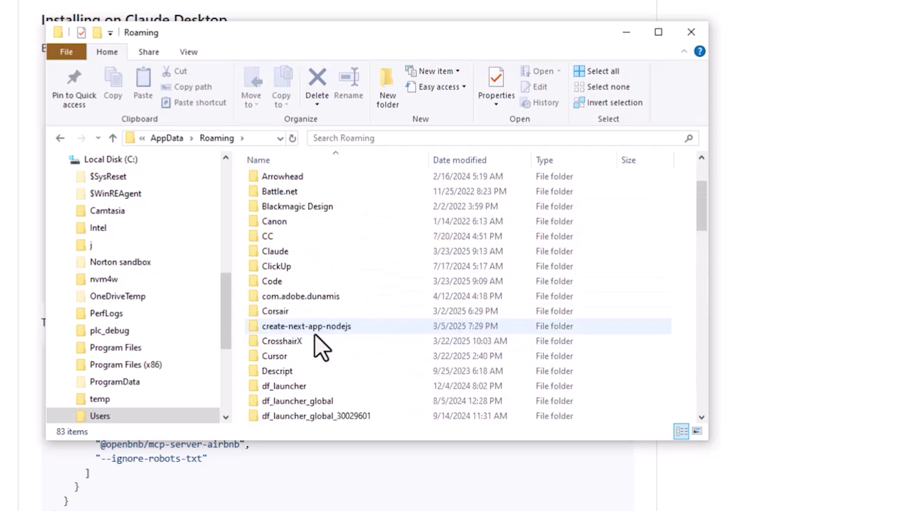
scroll(314, 334, up, 2)
double_click(325, 344)
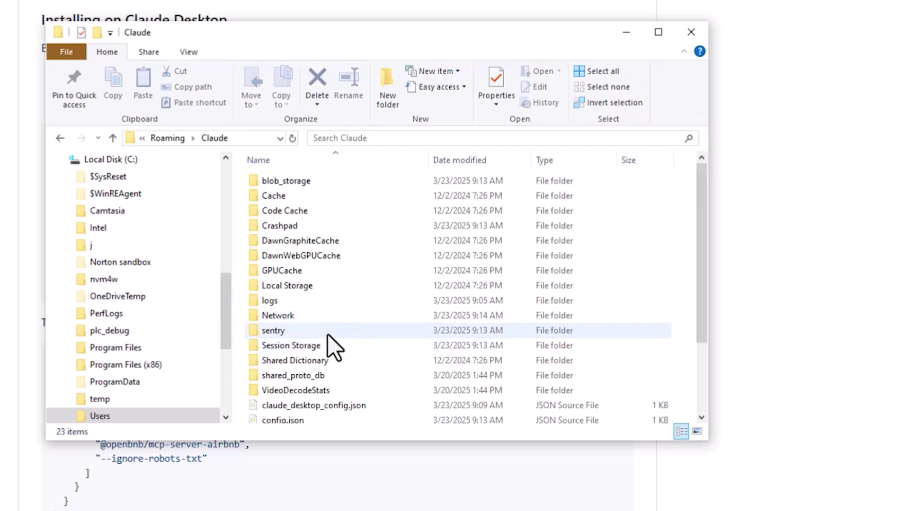
scroll(327, 341, down, 2)
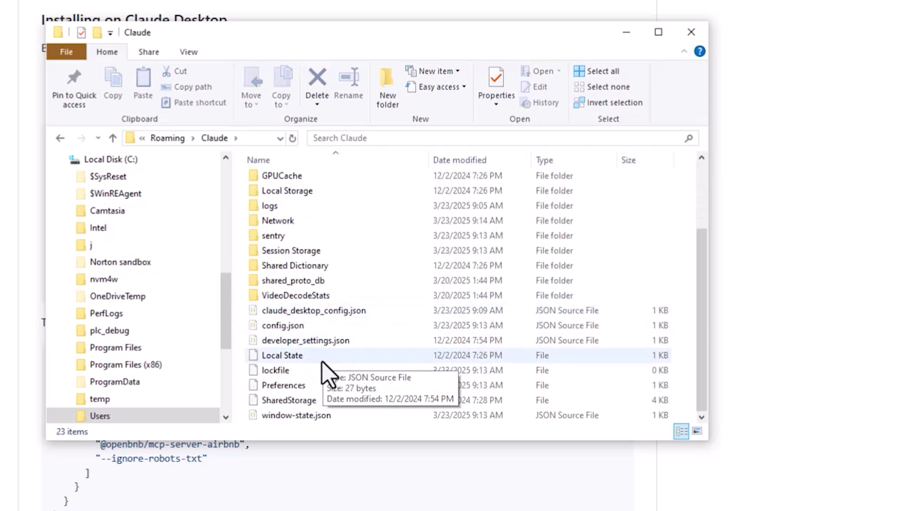
double_click(316, 315)
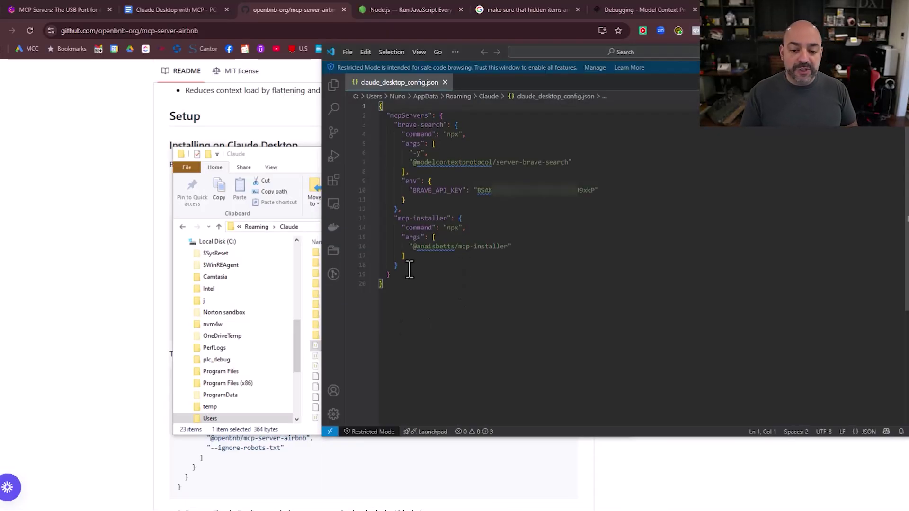
Draft a Claude prompt asking it to add the airbnb JSON, copied from the mcp-server-airbnb page, to this existing file
drag(393, 283, 372, 109)
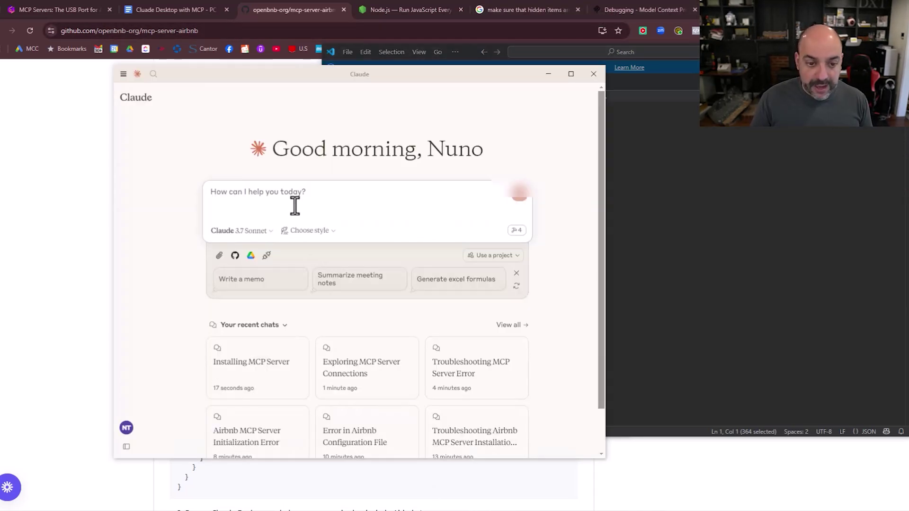
text(please add this)
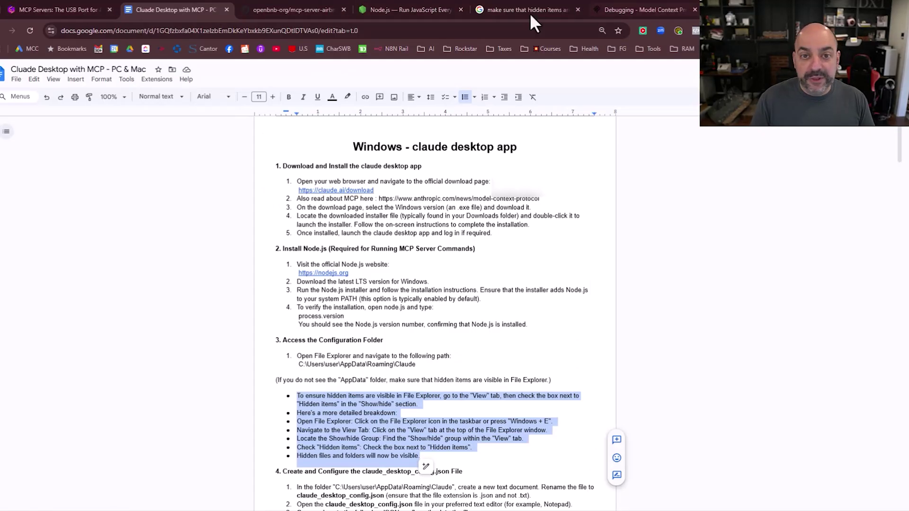
click(296, 10)
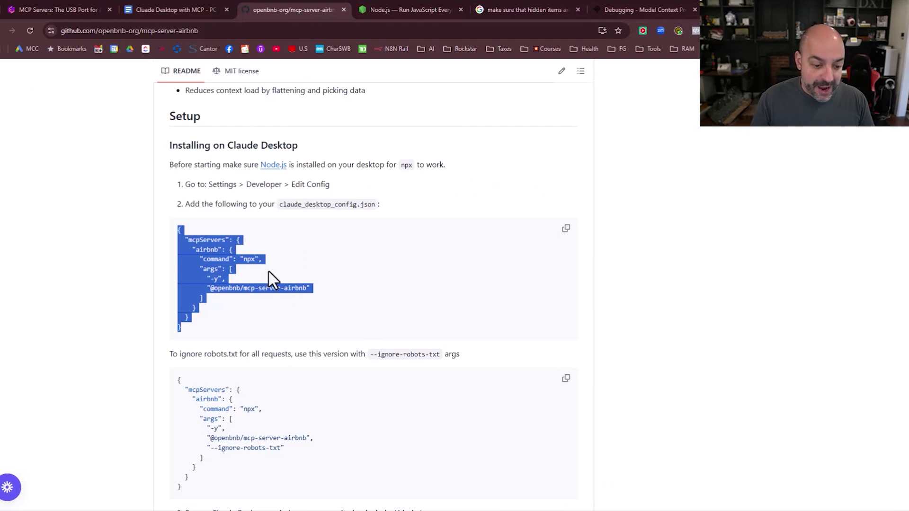
right_click(208, 276)
click(262, 288)
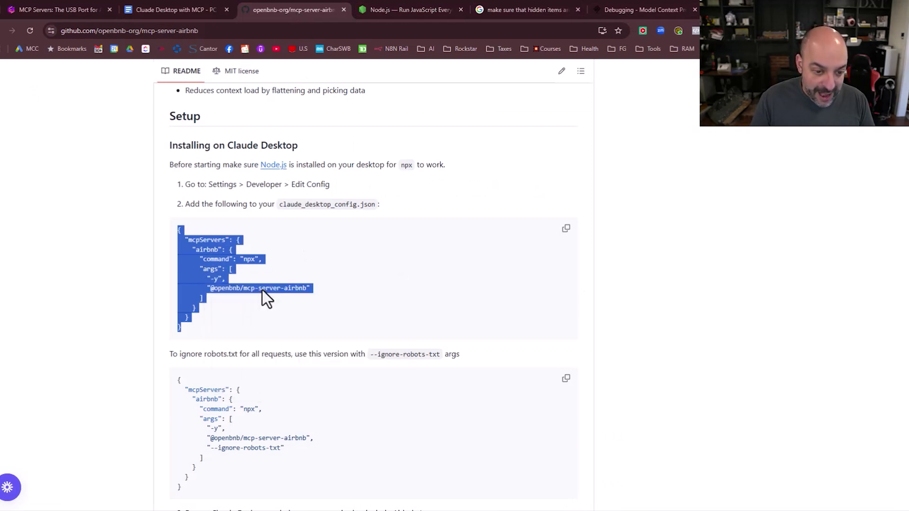
click(57, 10)
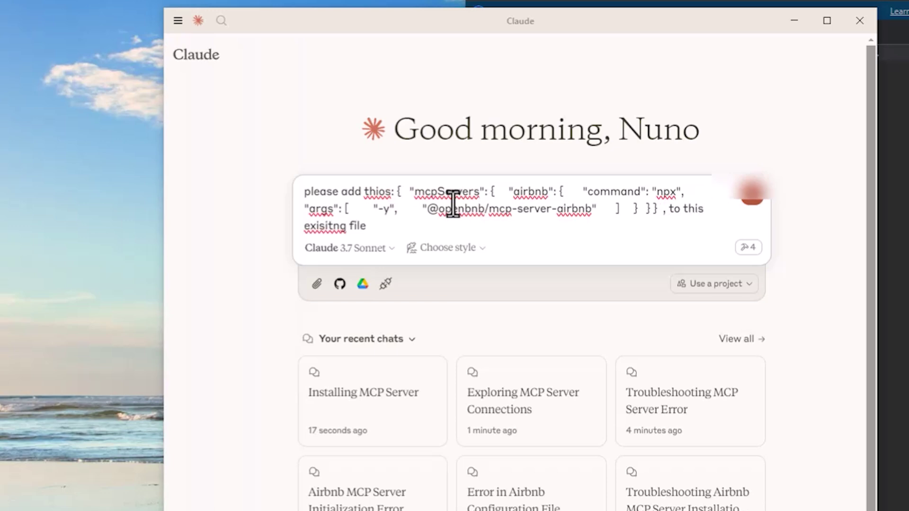
Copy all of claude_desktop_config.json, including the Brave API key, append it to the Claude prompt, and send the message
click(727, 206)
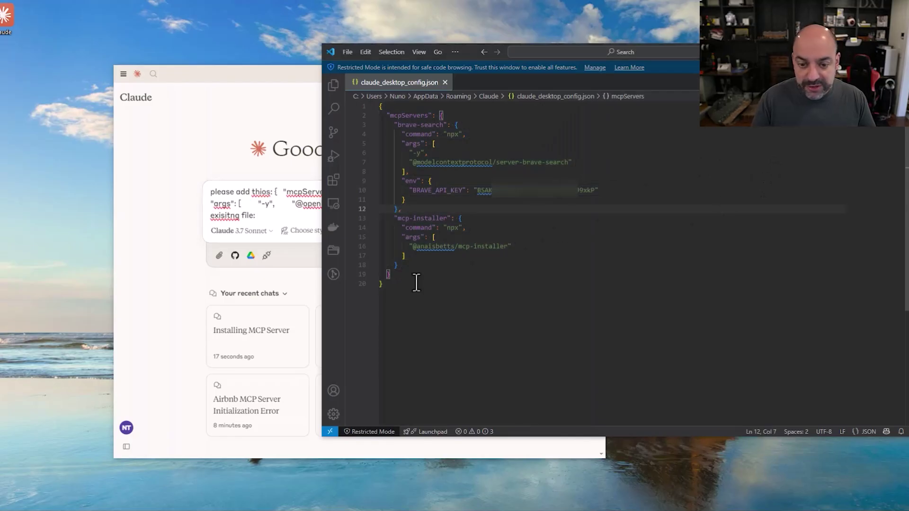
drag(416, 282, 358, 112)
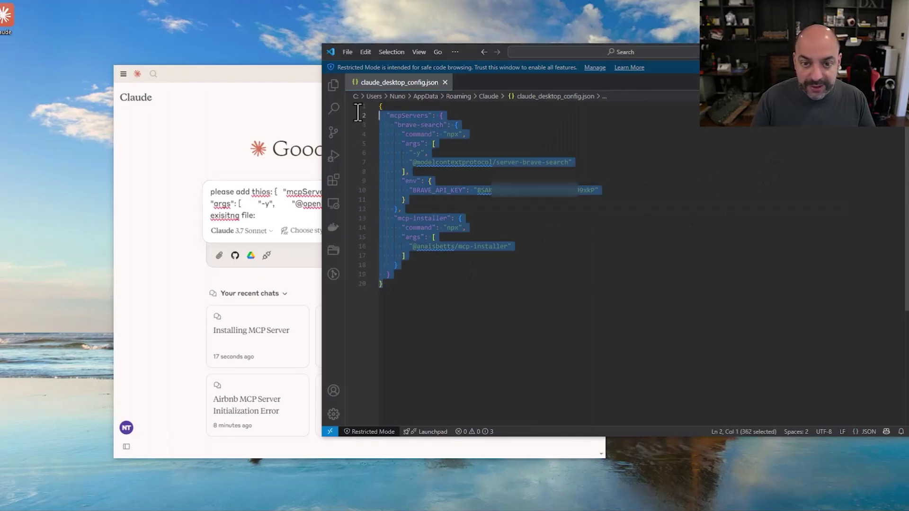
click(302, 216)
key(ctrl+v)
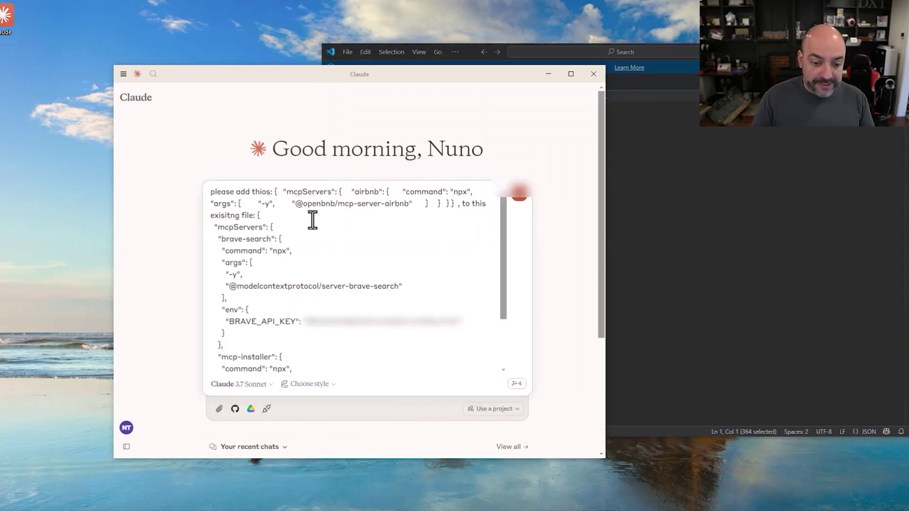
key(Return)
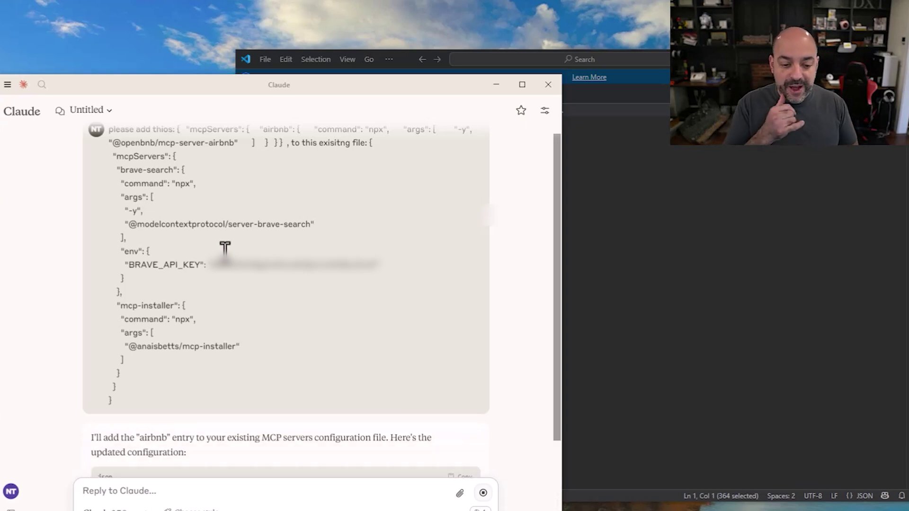
Replace all of claude_desktop_config.json with the merged configuration from Claude's reply, including the Brave API key and airbnb entry, and save the file
scroll(388, 223, down, 10)
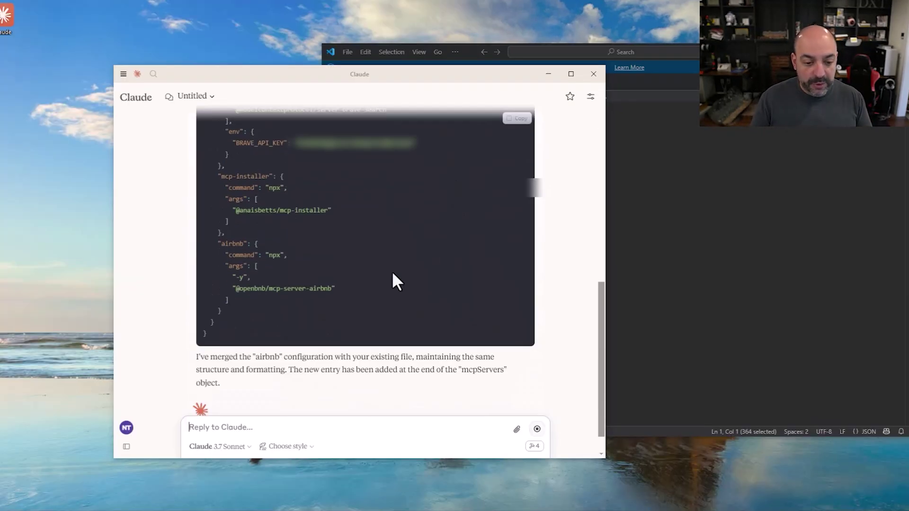
drag(223, 337, 199, 199)
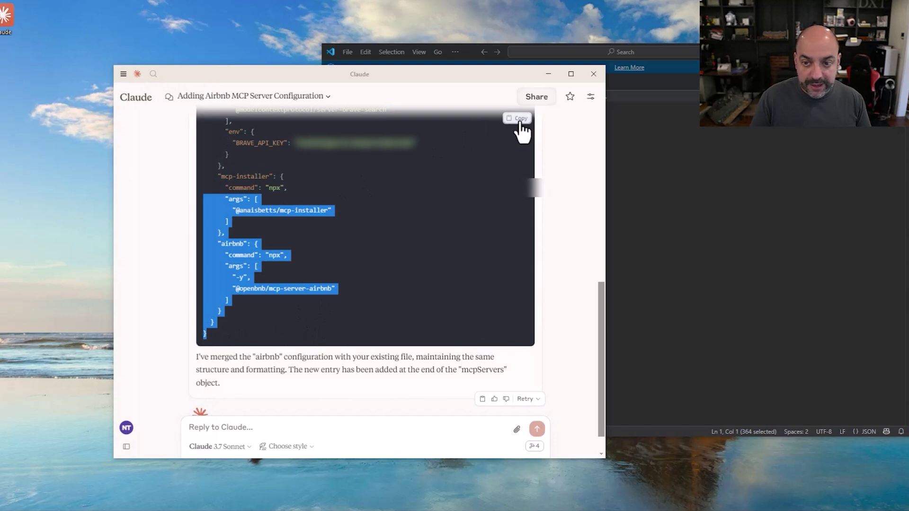
click(667, 168)
key(ctrl+a)
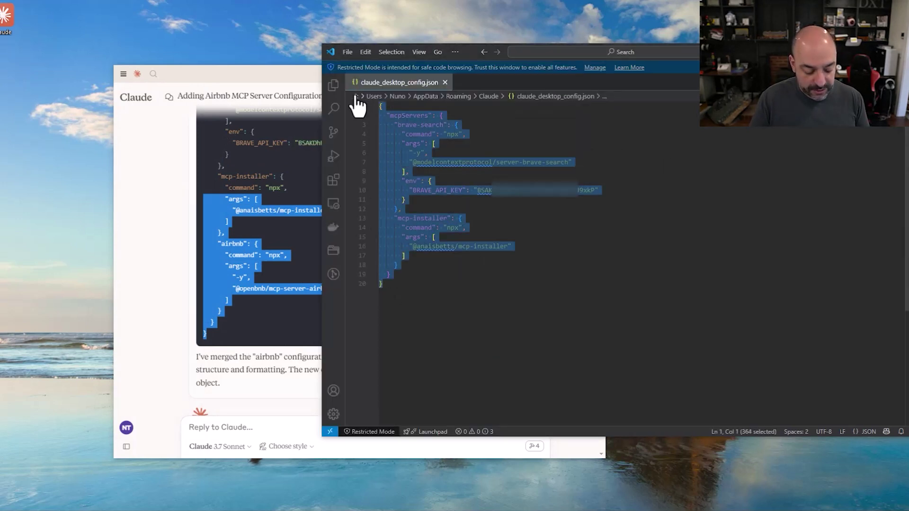
key(ctrl+v)
click(348, 52)
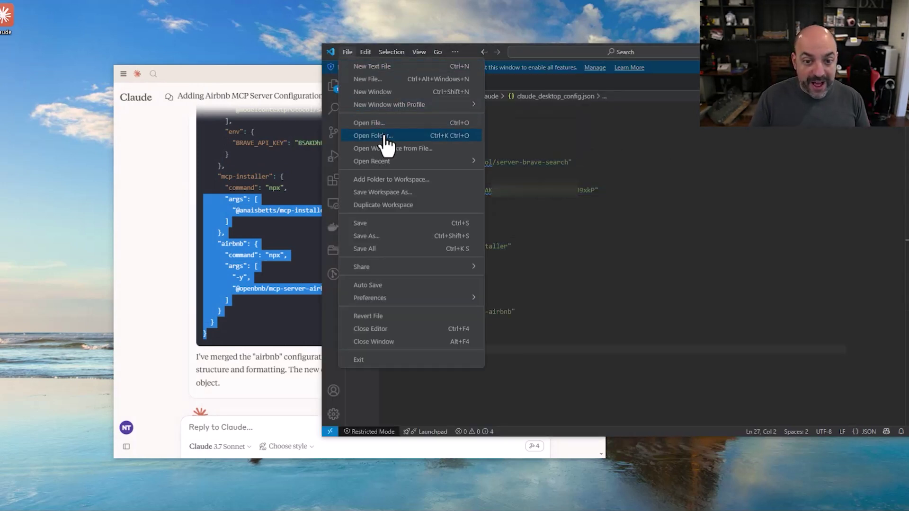
click(385, 231)
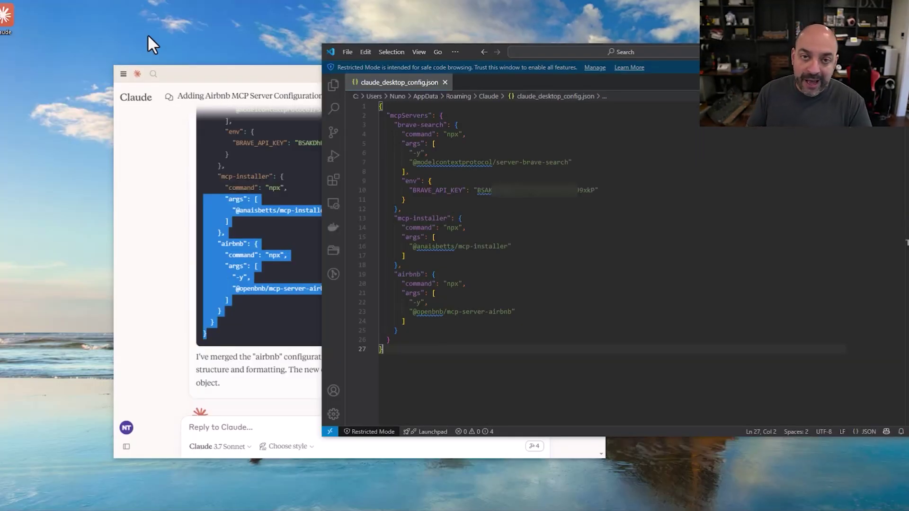
Bring Claude to the front, close its window, and save claude_desktop_config.json once more in the code editor
double_click(12, 18)
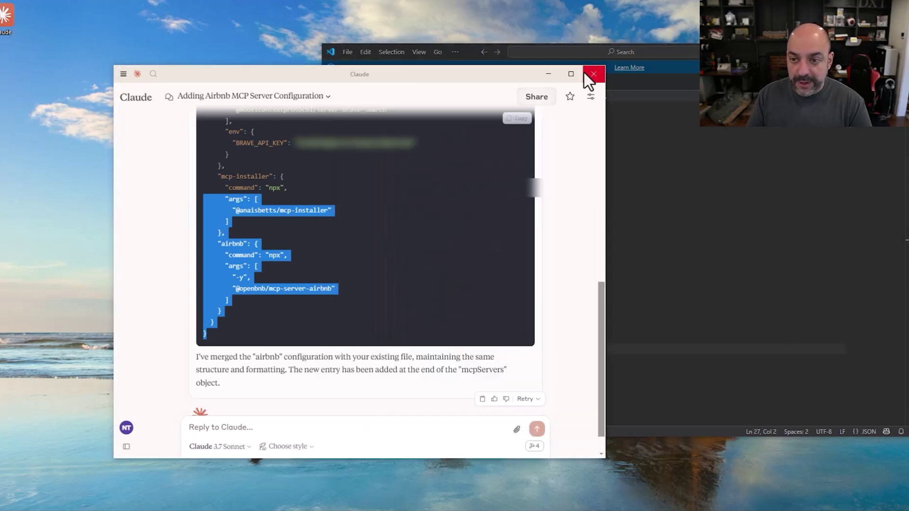
click(592, 74)
click(348, 53)
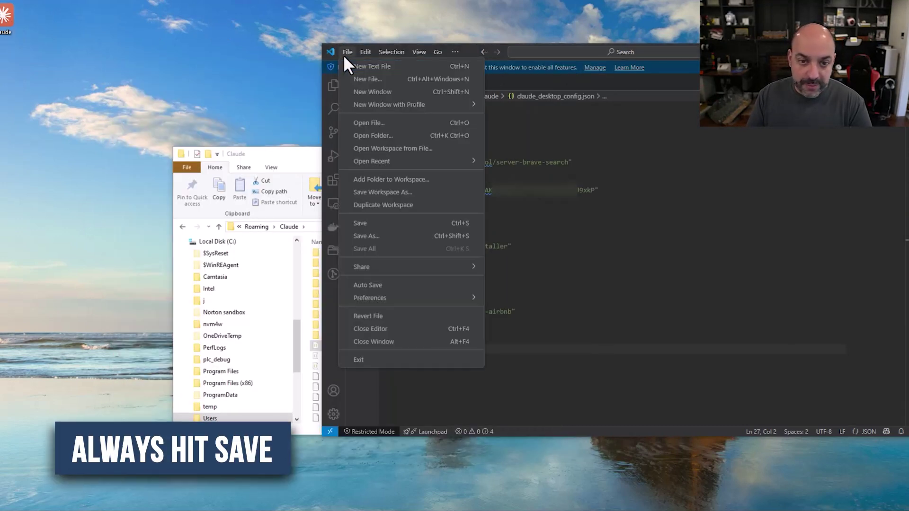
click(392, 222)
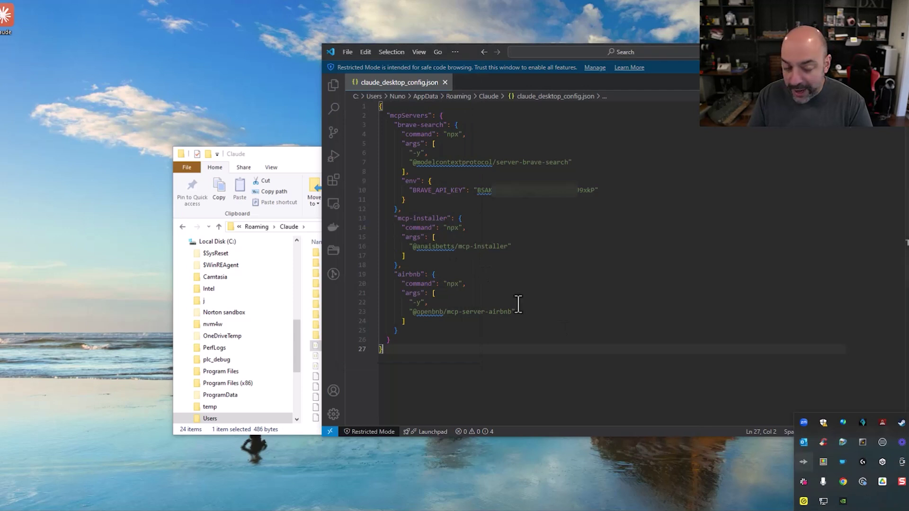
Relaunch Claude and check the list of installed MCP servers for the airbnb entry
double_click(10, 20)
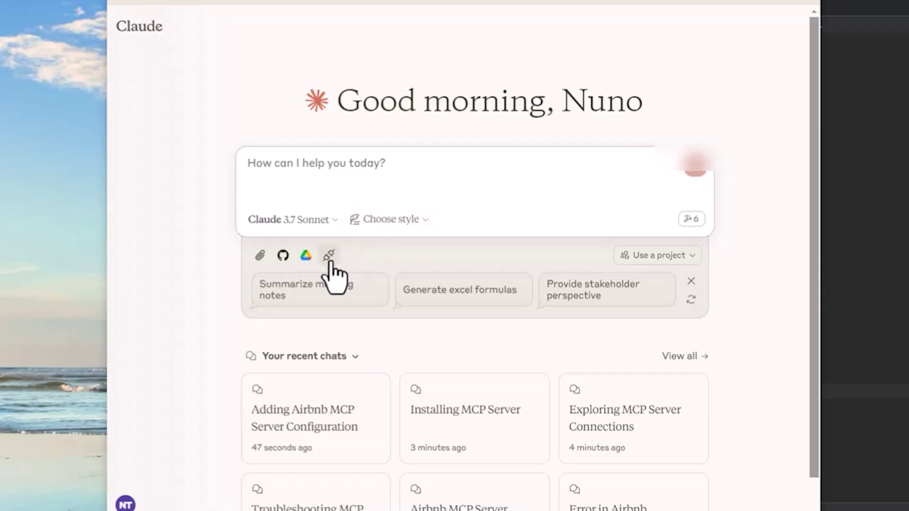
click(329, 256)
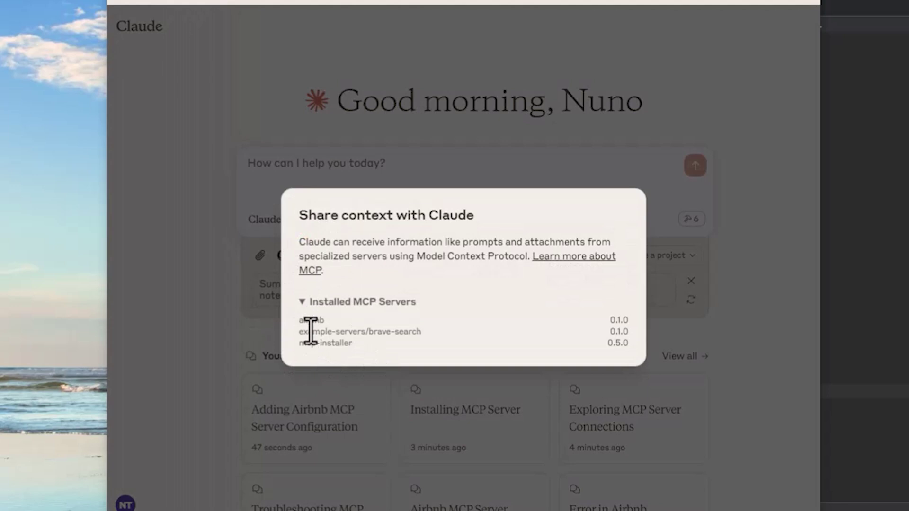
click(562, 184)
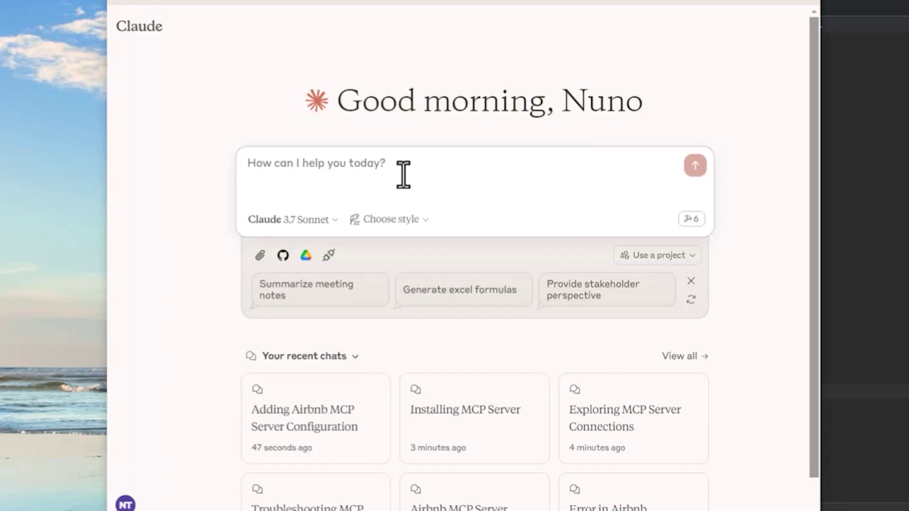
Ask Claude for accommodations for one adult and one child near Tokyo in October 2025, and allow airbnb_listing_details for this chat
text(please hel)
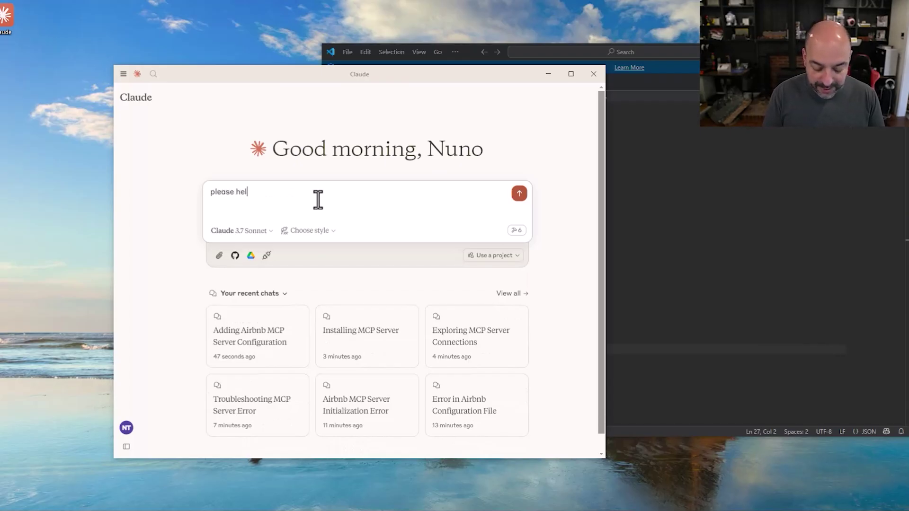
text(p me find acco)
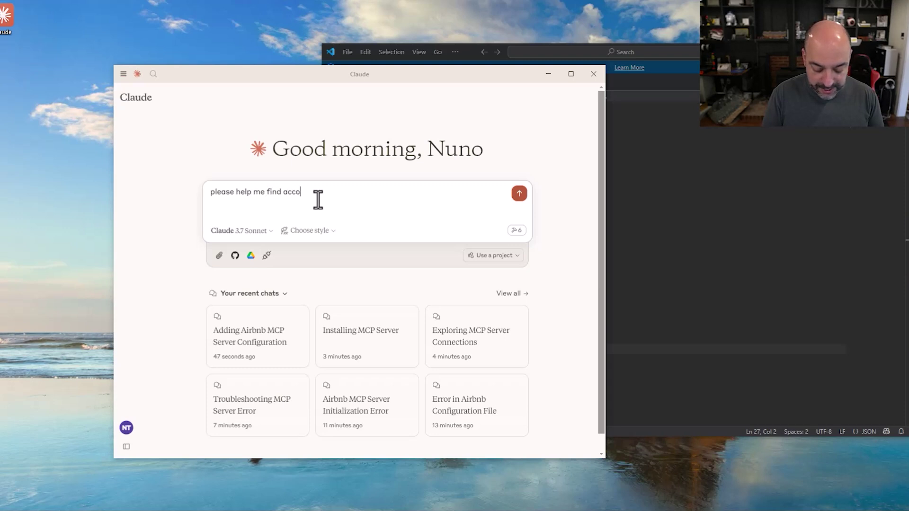
text(dations for oen adul)
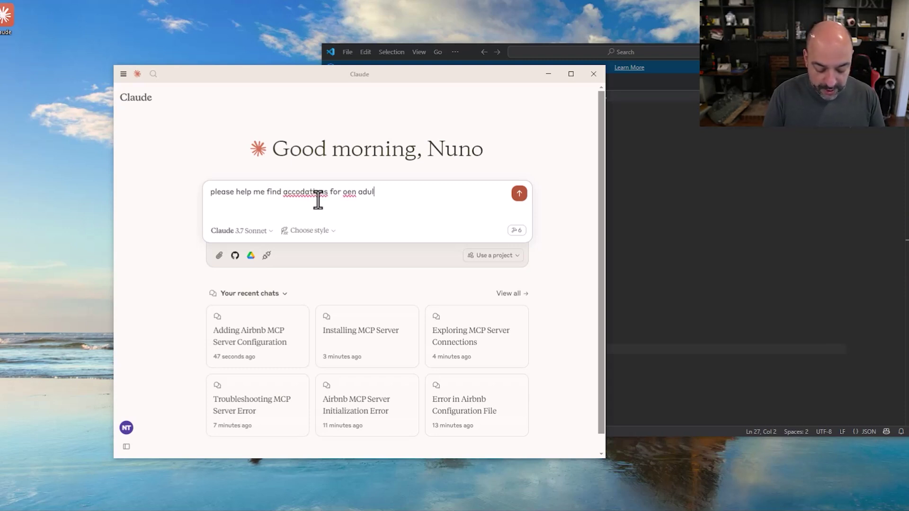
text(t and child)
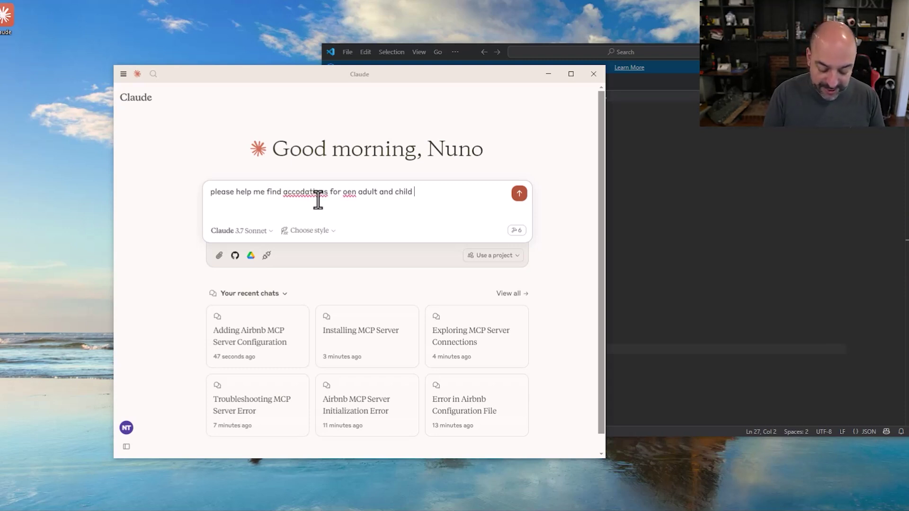
text( ,)
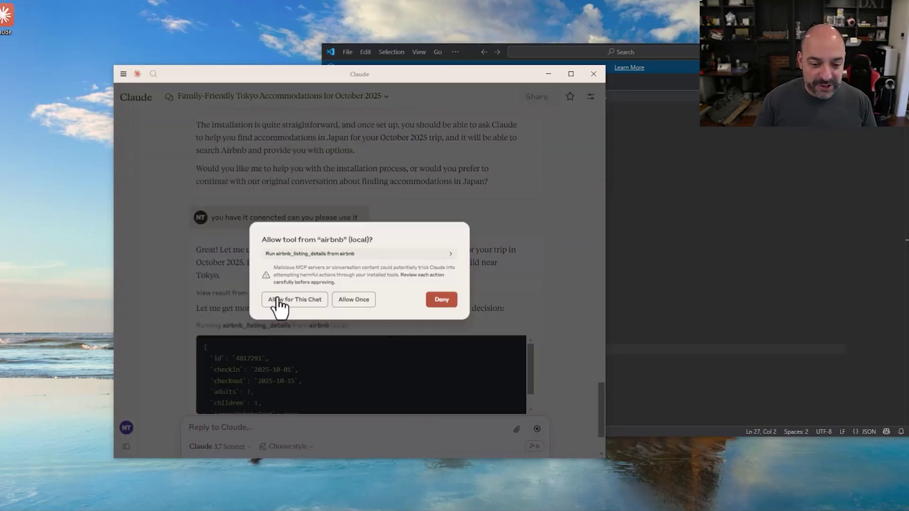
click(278, 299)
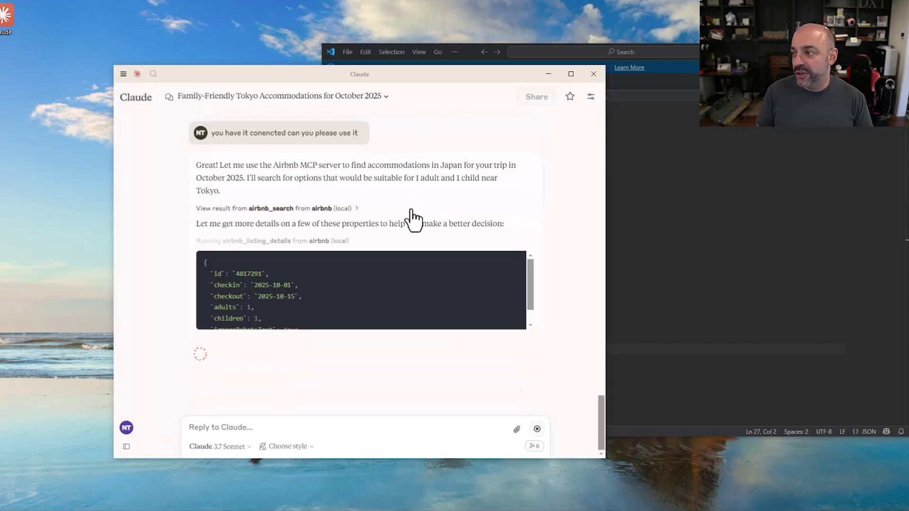